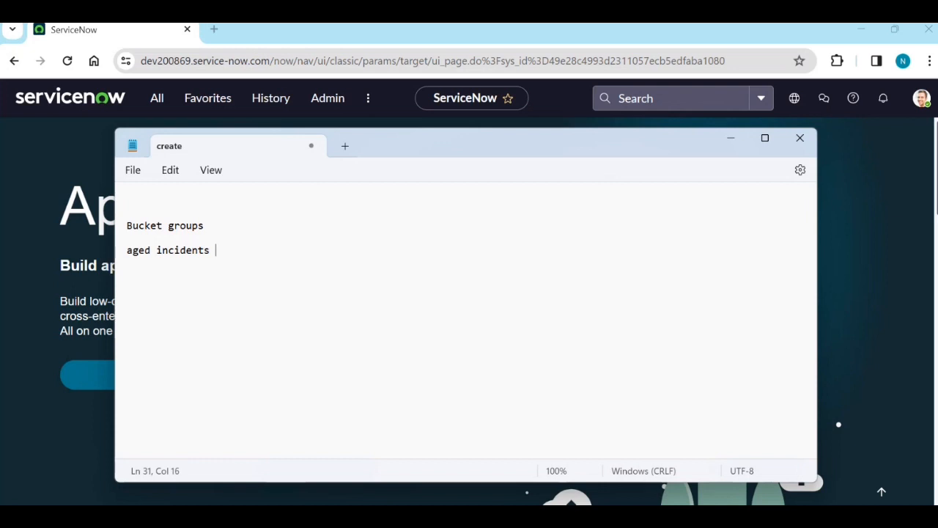
Complete the line under "Bucket groups" so it reads "aged incidents or not updated incidents".
{"action": "type", "text": "or"}
{"action": "type", "text": " not "}
{"action": "type", "text": "updated"}
{"action": "type", "text": " incident"}
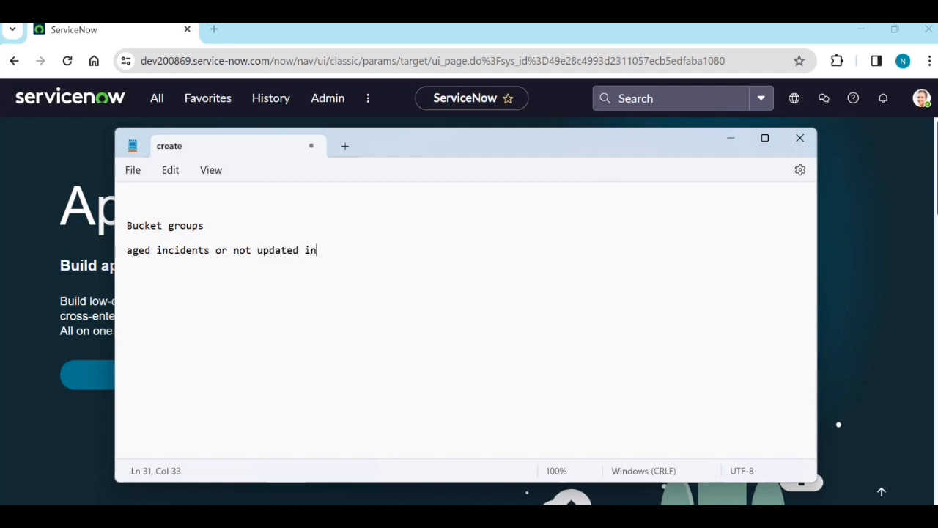
{"action": "type", "text": "s"}
List the ranges 0-7, 7-14 and 14+ on separate lines below the aged incidents line.
{"action": "key", "text": "Return"}
{"action": "key", "text": "Return"}
{"action": "key", "text": "Return"}
{"action": "type", "text": "last 7"}
{"action": "key", "text": "BackSpace"}
{"action": "key", "text": "BackSpace"}
{"action": "key", "text": "BackSpace"}
{"action": "key", "text": "BackSpace"}
{"action": "key", "text": "BackSpace"}
{"action": "key", "text": "BackSpace"}
{"action": "key", "text": "BackSpace"}
{"action": "type", "text": "0-7"}
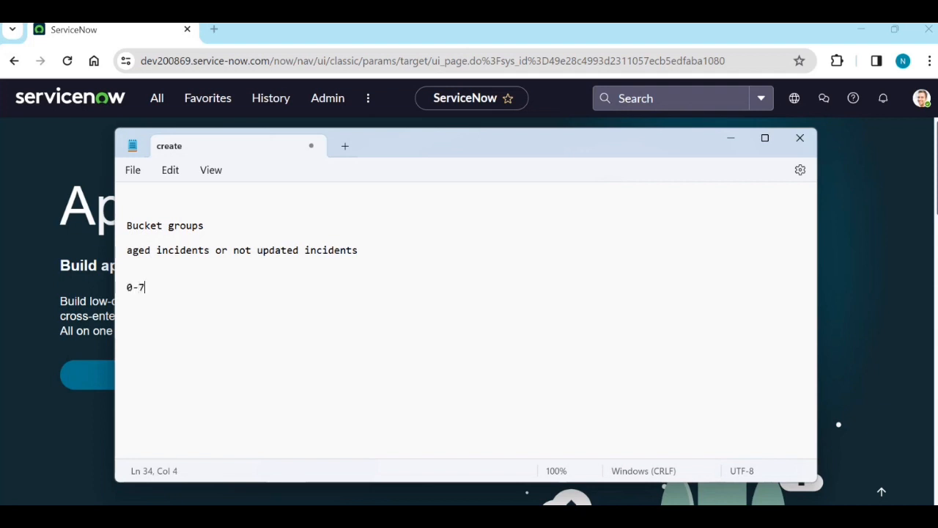
{"action": "key", "text": "Return"}
{"action": "type", "text": "7-14"}
{"action": "key", "text": "Return"}
{"action": "key", "text": "Return"}
{"action": "type", "text": "14+"}
Review the 0-7, 7-14 and 14+ ranges noted for aged incidents.
{"action": "left_click_drag", "start_coordinate": [147, 286], "coordinate": [117, 287]}
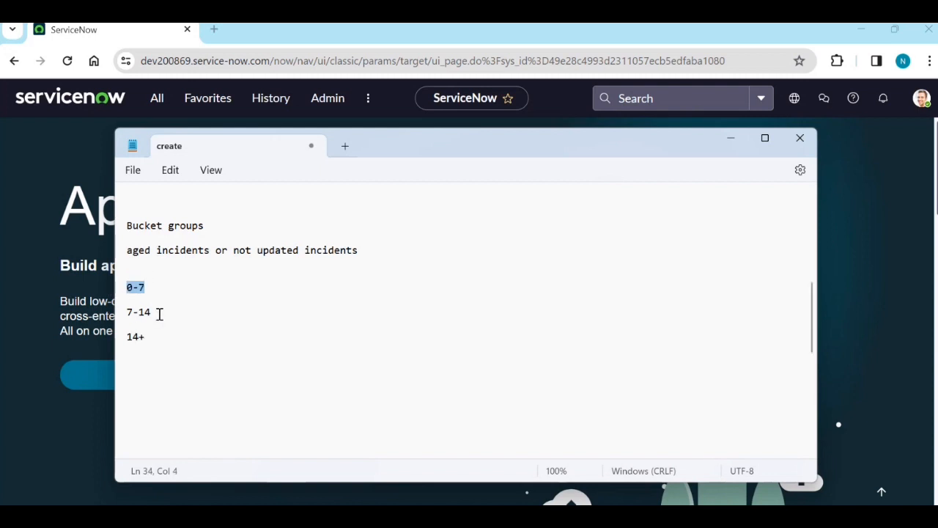
{"action": "left_click_drag", "start_coordinate": [154, 312], "coordinate": [122, 310]}
{"action": "triple_click", "coordinate": [129, 338]}
{"action": "left_click_drag", "start_coordinate": [132, 286], "coordinate": [146, 288]}
{"action": "left_click", "coordinate": [161, 288]}
{"action": "left_click_drag", "start_coordinate": [151, 288], "coordinate": [125, 290]}
{"action": "left_click", "coordinate": [148, 287]}
{"action": "left_click_drag", "start_coordinate": [149, 287], "coordinate": [125, 287]}
{"action": "left_click_drag", "start_coordinate": [171, 314], "coordinate": [130, 312]}
{"action": "left_click_drag", "start_coordinate": [145, 348], "coordinate": [122, 339]}
{"action": "left_click", "coordinate": [165, 352]}
{"action": "left_click_drag", "start_coordinate": [167, 343], "coordinate": [121, 287]}
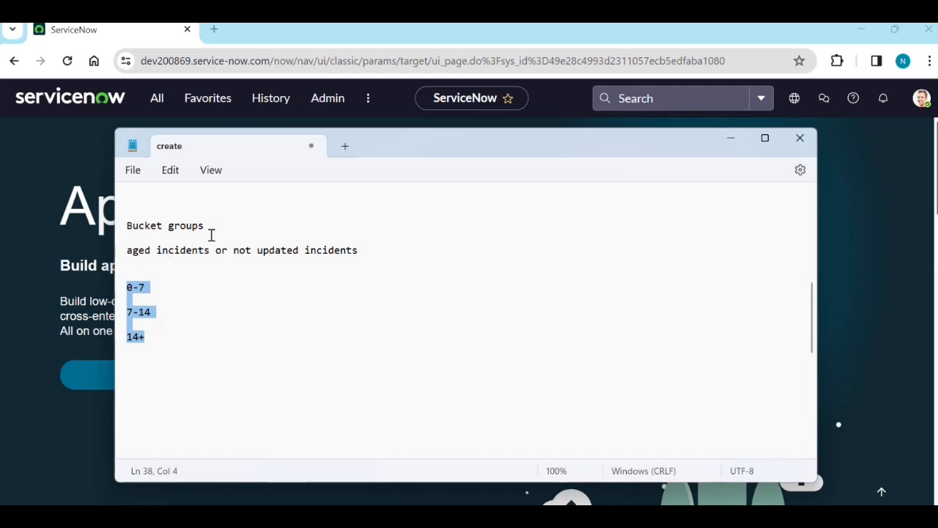
{"action": "left_click", "coordinate": [245, 339]}
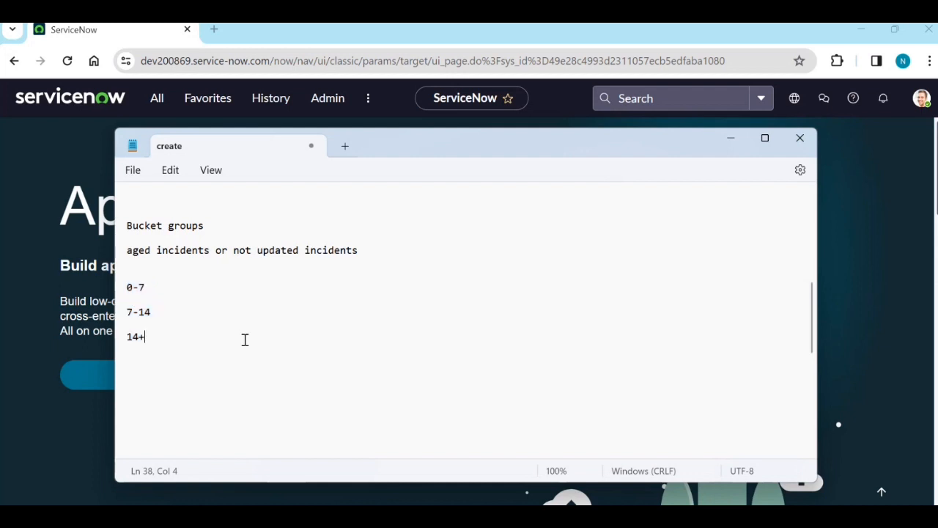
Add the heading "reassignment count" below the aged incidents ranges, correcting its spelling.
{"action": "key", "text": "Return"}
{"action": "key", "text": "Return"}
{"action": "key", "text": "Return"}
{"action": "left_click_drag", "start_coordinate": [210, 252], "coordinate": [130, 254]}
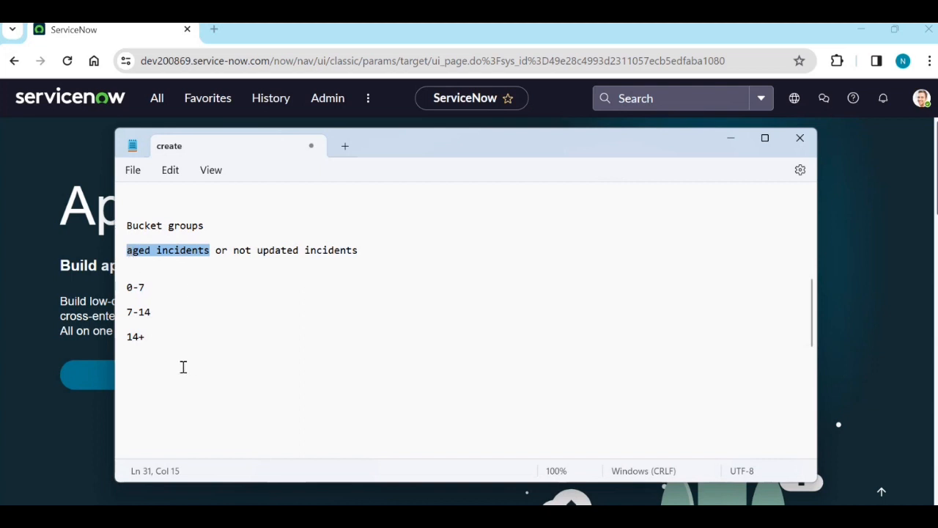
{"action": "left_click", "coordinate": [146, 374]}
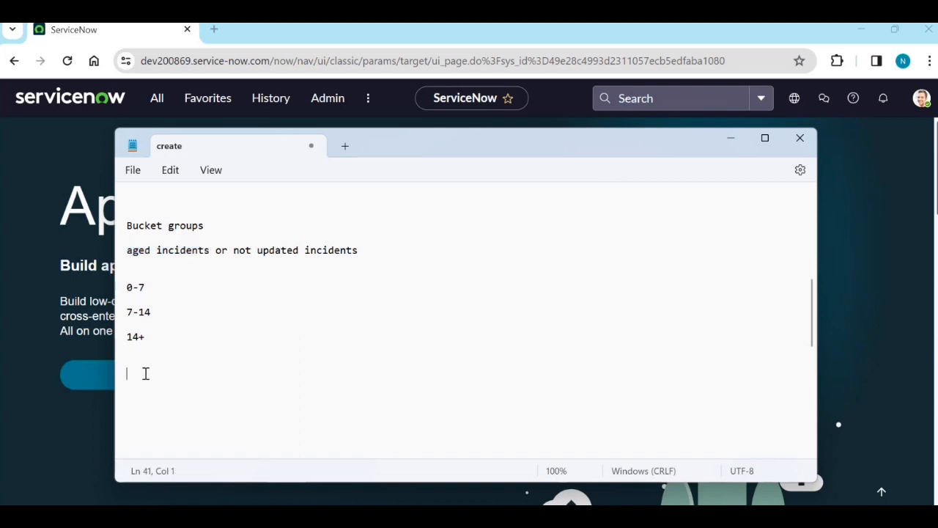
{"action": "type", "text": "ressaaignment count"}
{"action": "left_click_drag", "start_coordinate": [161, 374], "coordinate": [141, 374]}
{"action": "key", "text": "BackSpace"}
{"action": "type", "text": "assing"}
{"action": "key", "text": "BackSpace"}
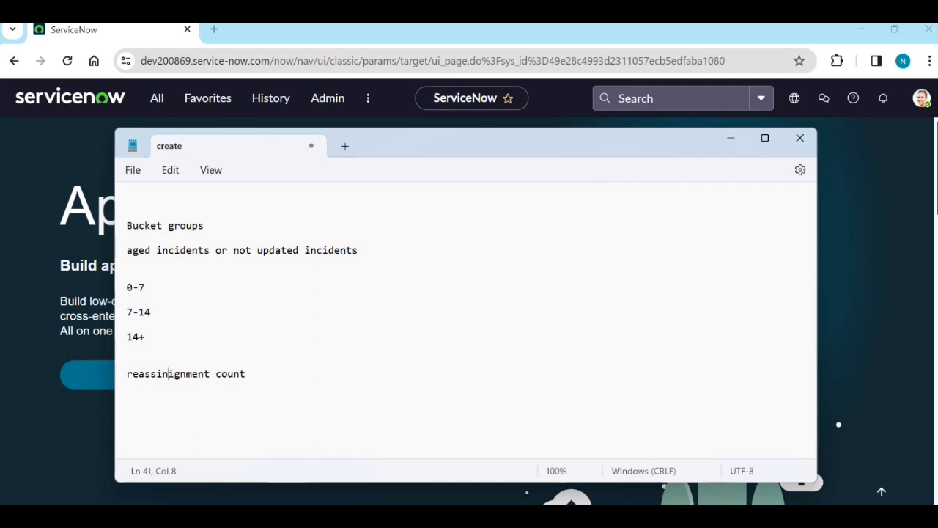
{"action": "key", "text": "BackSpace"}
{"action": "key", "text": "BackSpace"}
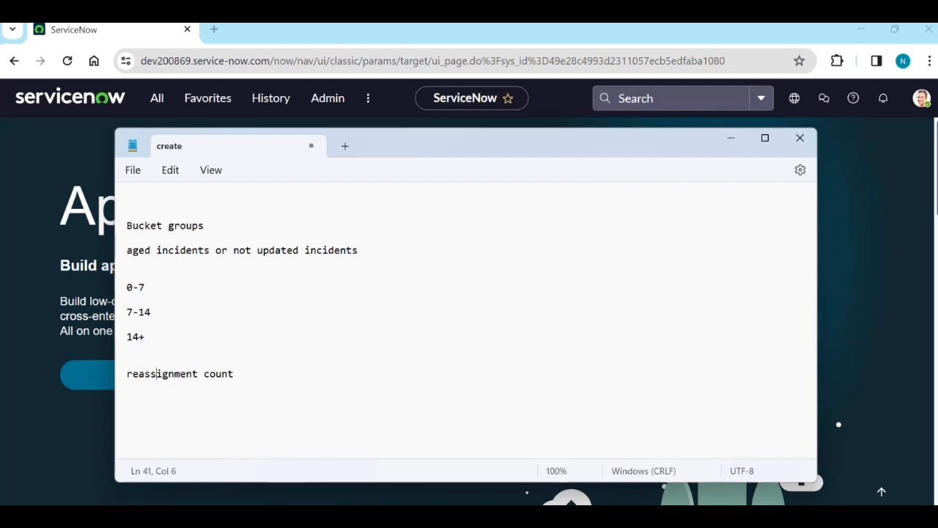
List the ranges 0-5, 5-15 and 15+ on separate lines below the reassignment count heading.
{"action": "left_click", "coordinate": [314, 386]}
{"action": "key", "text": "Return"}
{"action": "type", "text": "0-5"}
{"action": "key", "text": "Return"}
{"action": "key", "text": "Return"}
{"action": "type", "text": "5-15"}
{"action": "key", "text": "Return"}
{"action": "key", "text": "Return"}
{"action": "type", "text": "15+"}
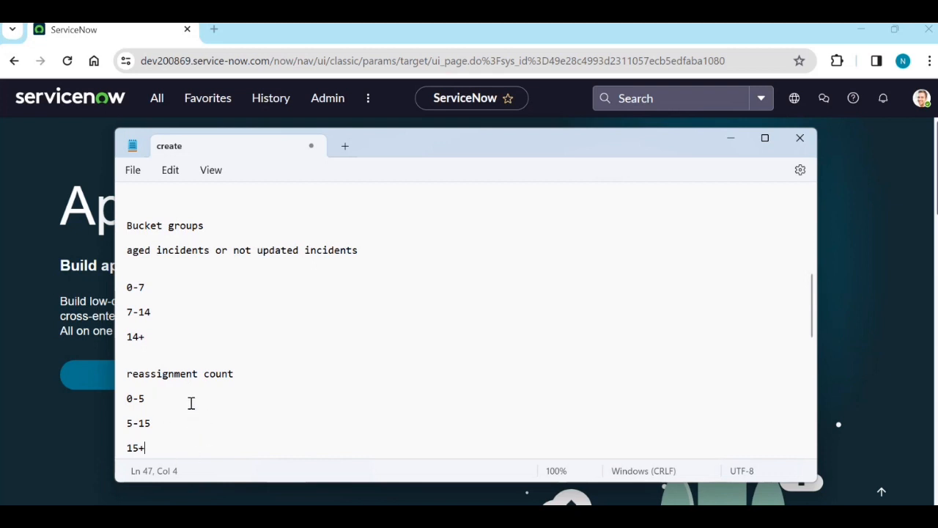
Switch to ServiceNow and open the list of all incidents from the Incident application in a new browser tab.
{"action": "left_click", "coordinate": [730, 141]}
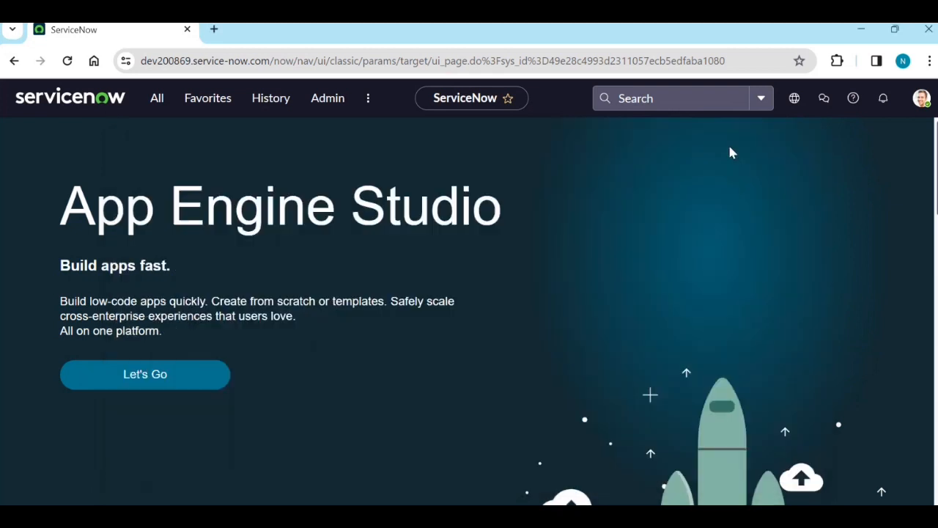
{"action": "left_click", "coordinate": [155, 111]}
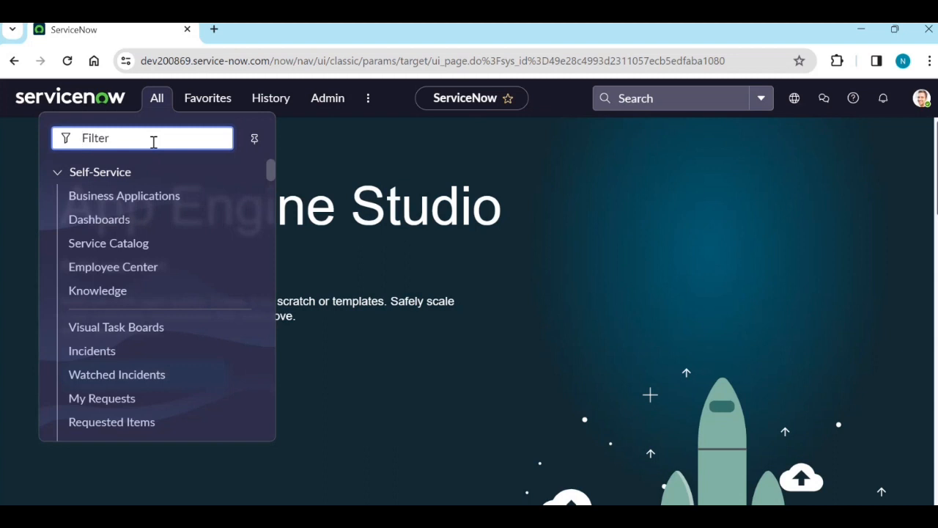
{"action": "type", "text": "incidents"}
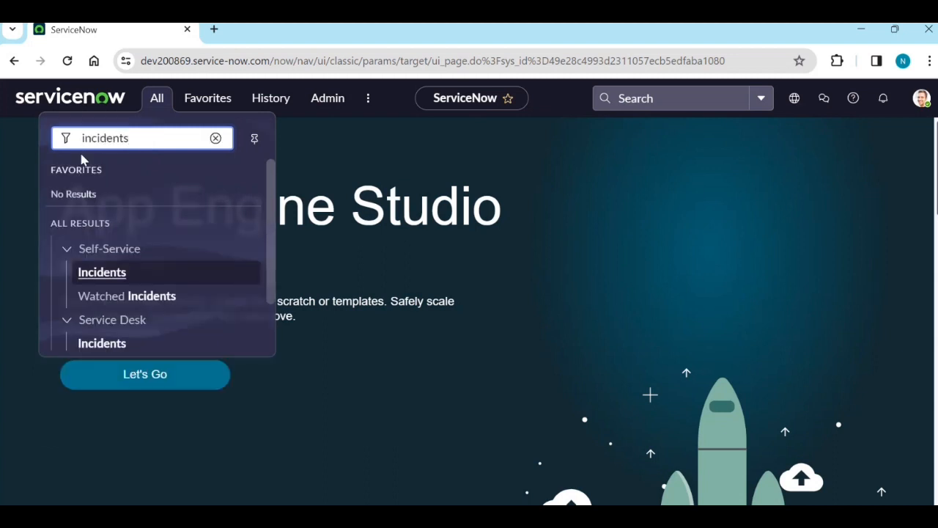
{"action": "scroll", "coordinate": [120, 308], "scroll_direction": "down", "scroll_amount": 1}
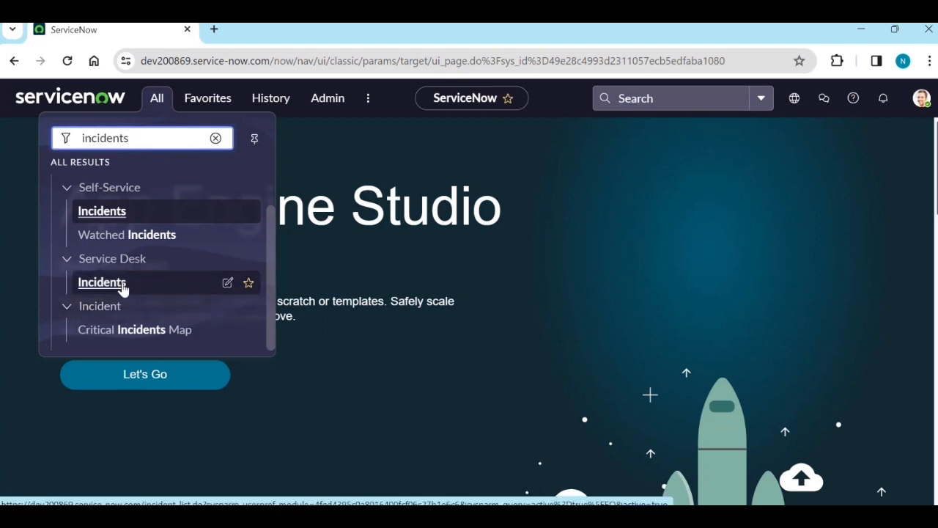
{"action": "key", "text": "BackSpace"}
{"action": "scroll", "coordinate": [146, 272], "scroll_direction": "down", "scroll_amount": 3}
{"action": "middle_click", "coordinate": [88, 229]}
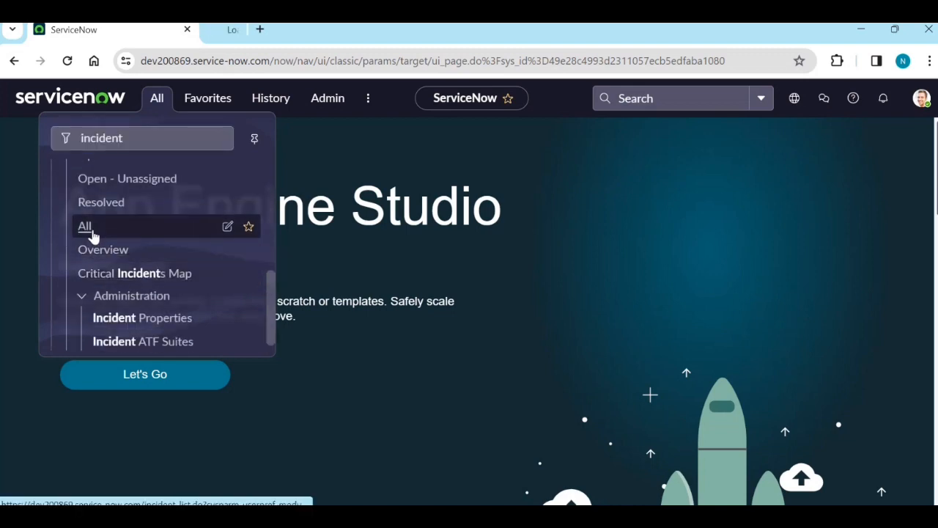
{"action": "left_click", "coordinate": [308, 29]}
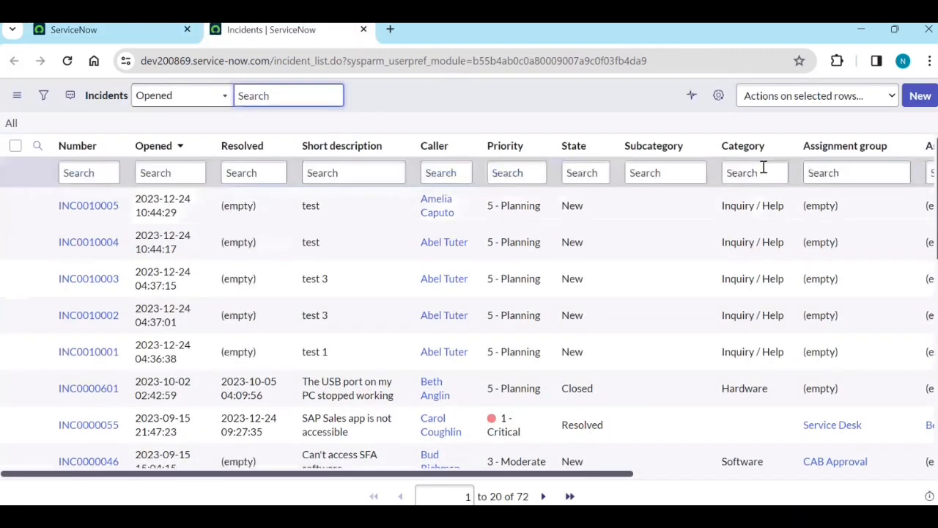
Add the Reassignment count column to the incident list, placing it directly after State.
{"action": "left_click", "coordinate": [718, 98]}
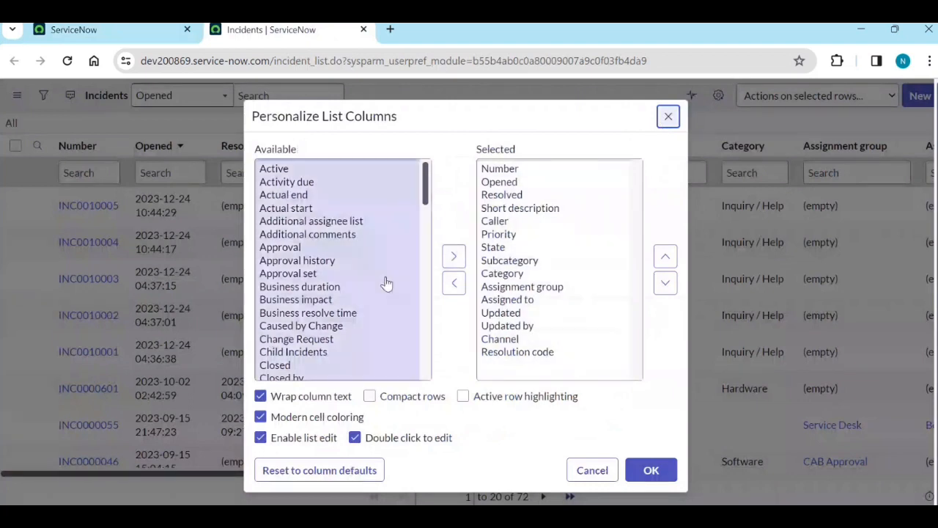
{"action": "left_click", "coordinate": [383, 291]}
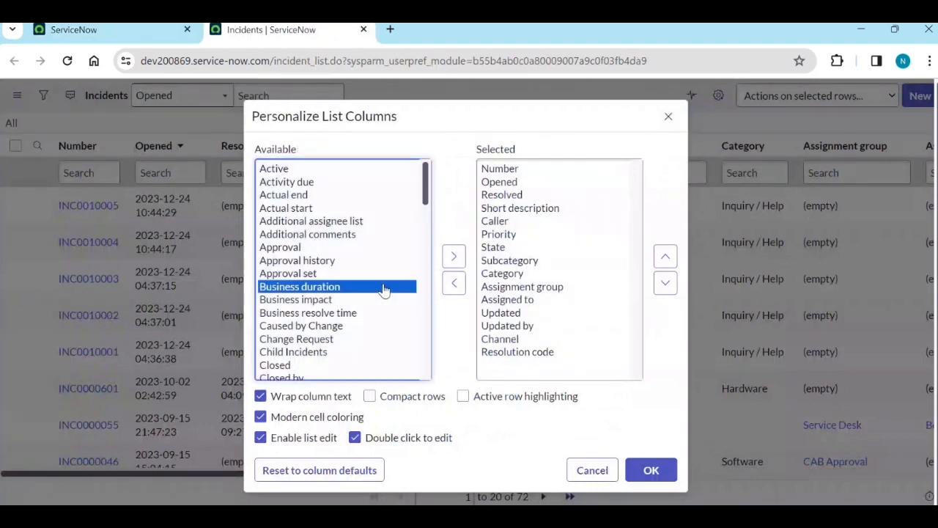
{"action": "key", "text": "r"}
{"action": "left_click", "coordinate": [454, 256]}
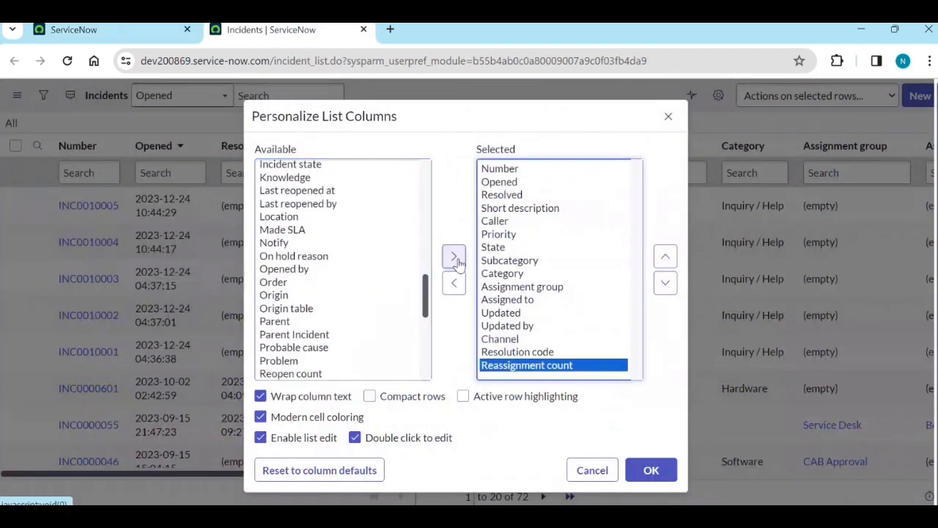
{"action": "left_click", "coordinate": [665, 255]}
{"action": "left_click", "coordinate": [665, 255]}
{"action": "left_click", "coordinate": [665, 256]}
{"action": "left_click", "coordinate": [665, 255]}
{"action": "left_click", "coordinate": [665, 256]}
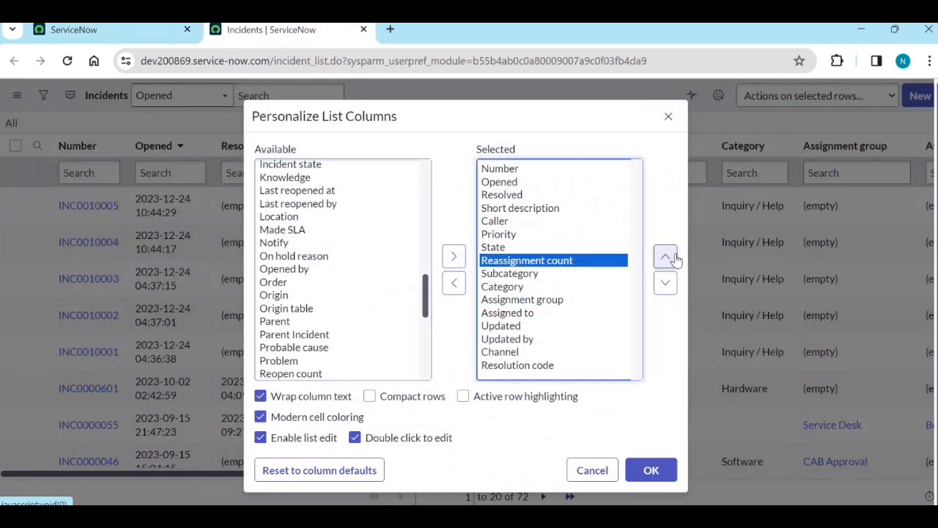
{"action": "left_click", "coordinate": [649, 472]}
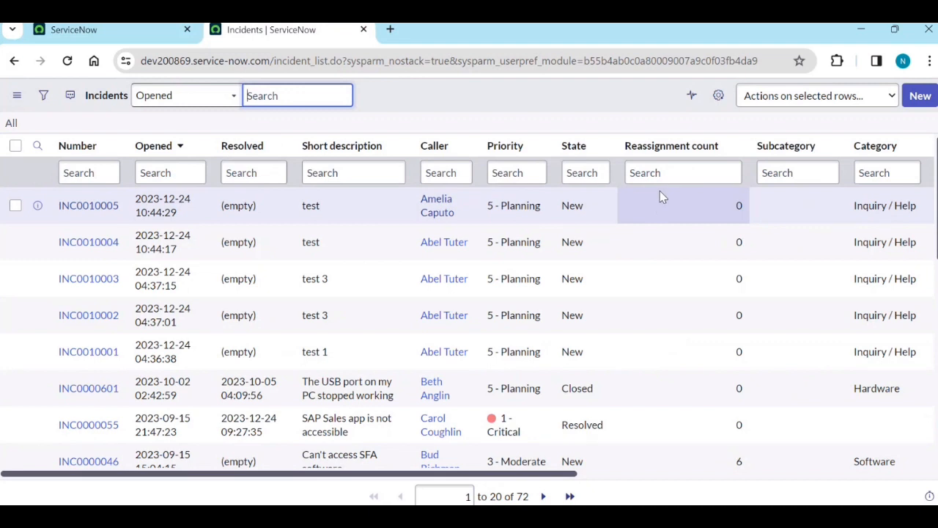
Filter the incident list to Reassignment count between 0 and 6 and look through the matching records.
{"action": "left_click", "coordinate": [44, 96]}
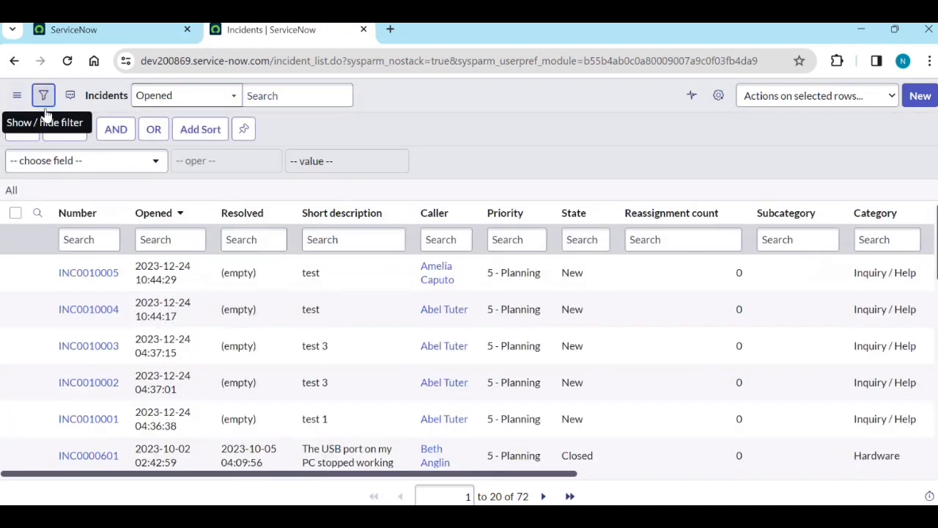
{"action": "left_click", "coordinate": [70, 165]}
{"action": "type", "text": "re"}
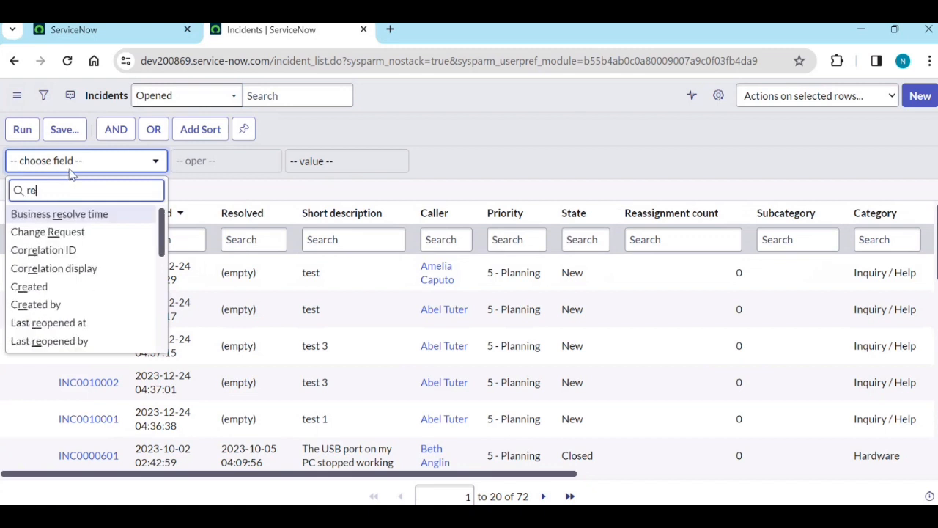
{"action": "type", "text": "a"}
{"action": "left_click", "coordinate": [69, 268]}
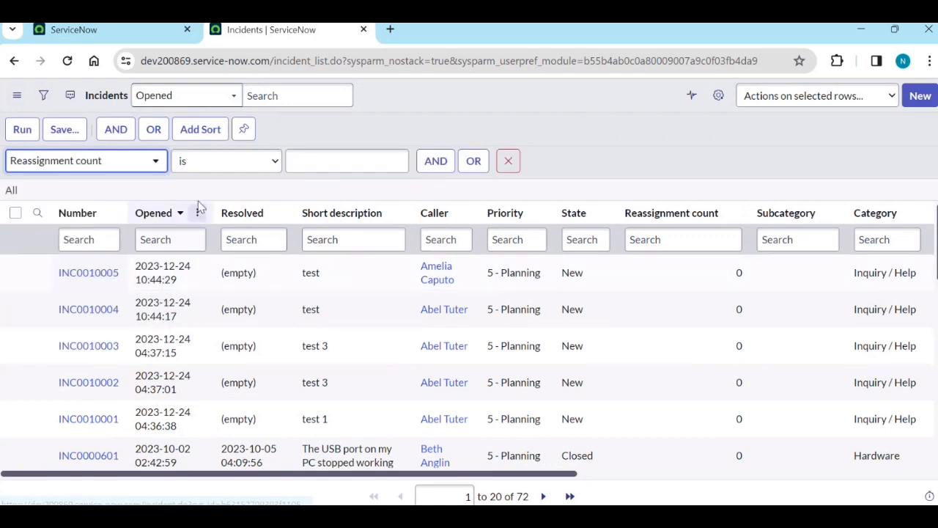
{"action": "left_click", "coordinate": [231, 166]}
{"action": "left_click", "coordinate": [209, 286]}
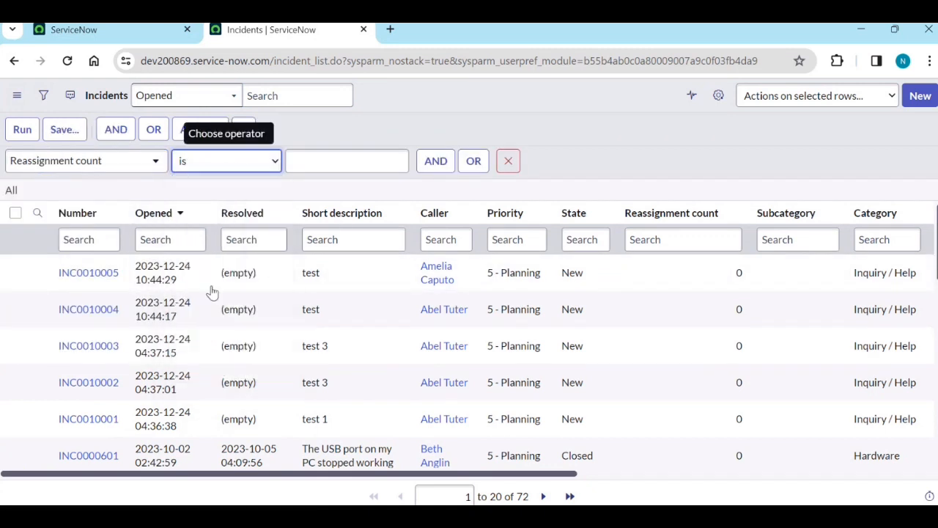
{"action": "left_click", "coordinate": [357, 161]}
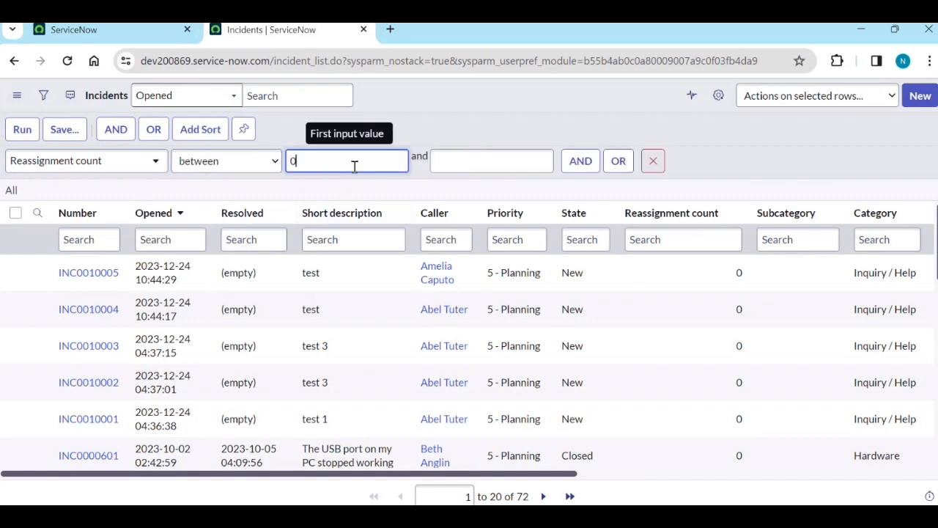
{"action": "left_click", "coordinate": [496, 167]}
{"action": "type", "text": "6"}
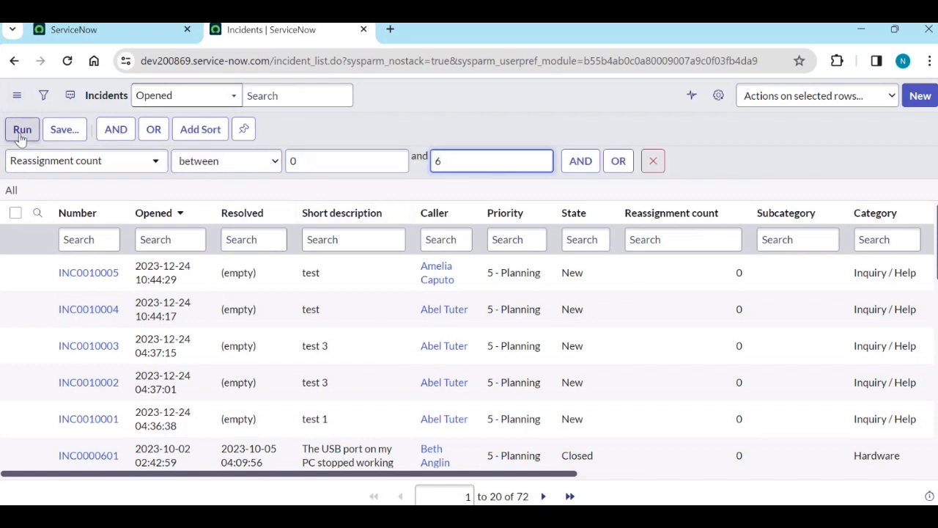
{"action": "left_click", "coordinate": [22, 129]}
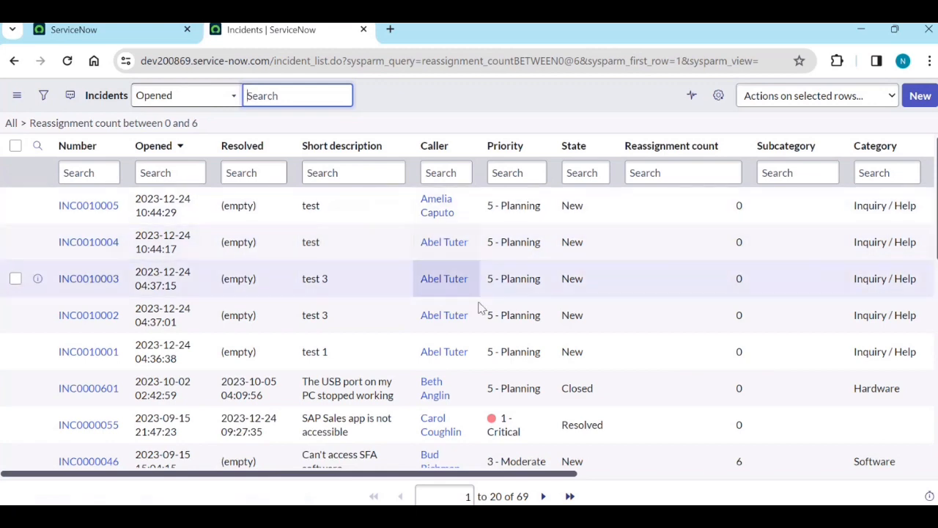
{"action": "scroll", "coordinate": [477, 316], "scroll_direction": "down", "scroll_amount": 7}
{"action": "scroll", "coordinate": [477, 335], "scroll_direction": "up", "scroll_amount": 8}
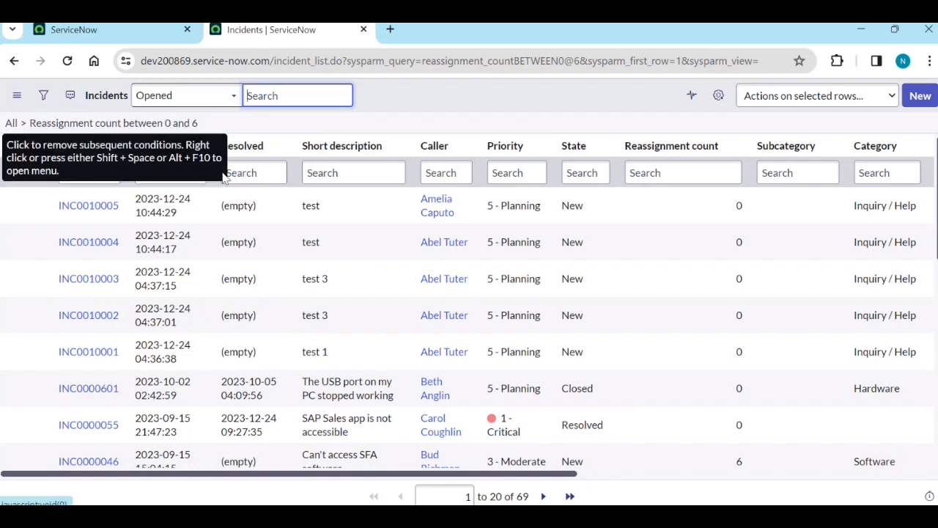
Open the Automated Indicators list from the favorites and filter it to names containing "incident".
{"action": "left_click", "coordinate": [124, 37]}
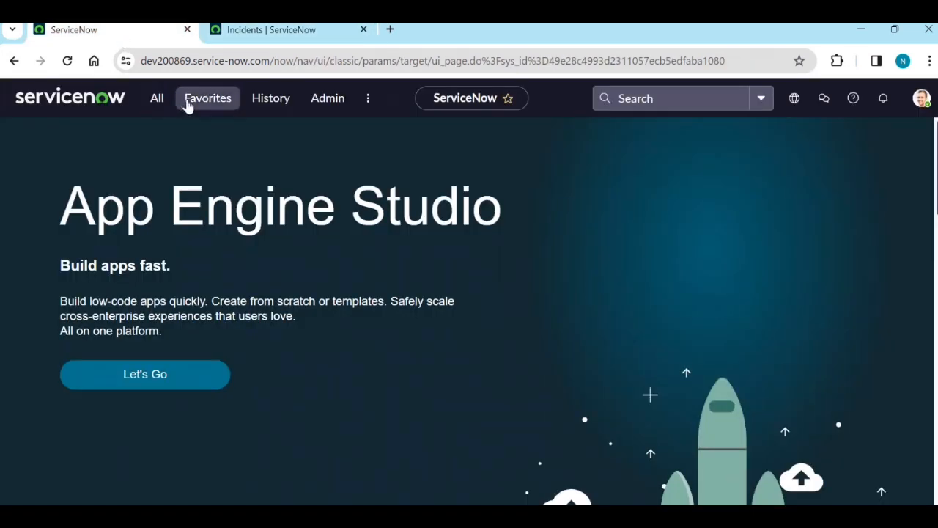
{"action": "left_click", "coordinate": [186, 101]}
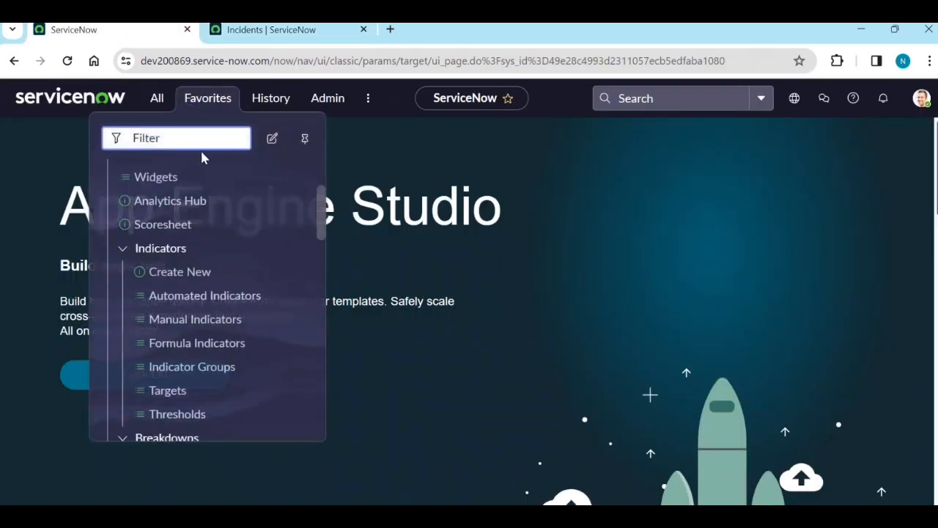
{"action": "left_click", "coordinate": [188, 297]}
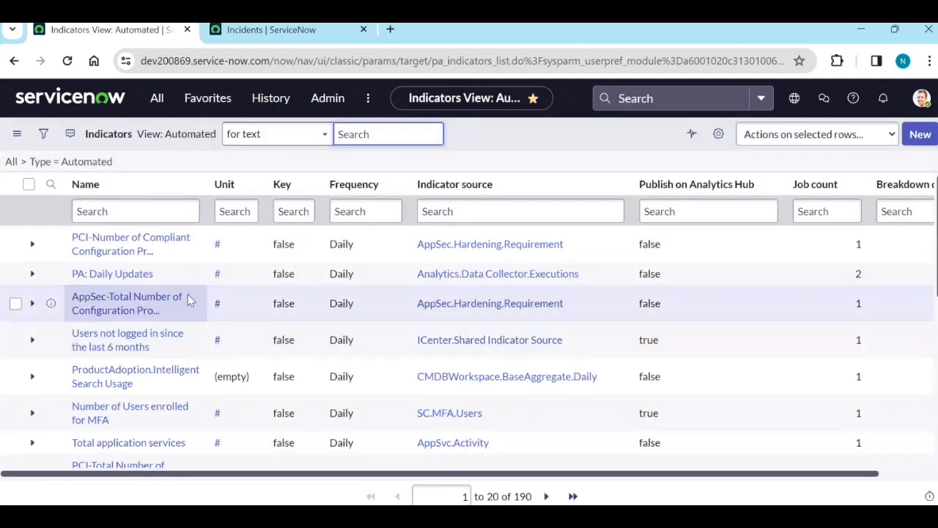
{"action": "left_click", "coordinate": [130, 214]}
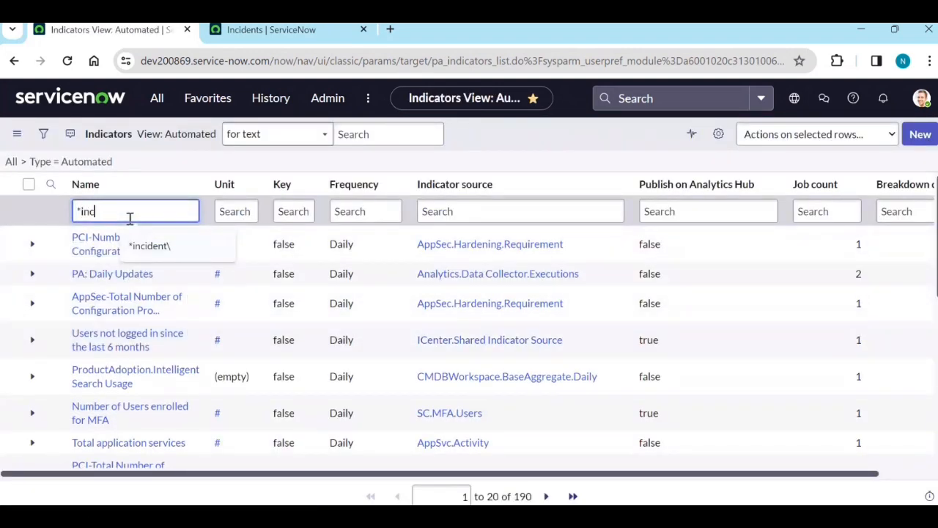
{"action": "key", "text": "Return"}
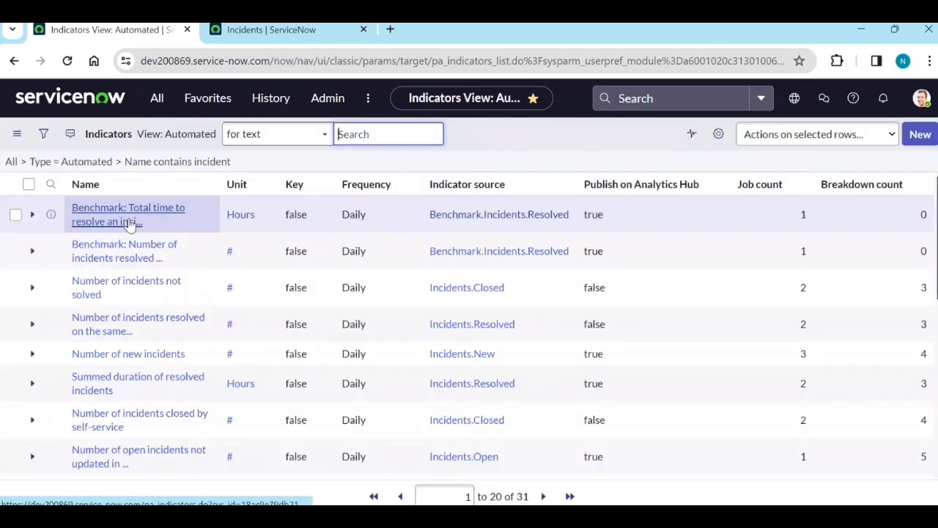
Filter the indicators to names containing "rea" and open the indicator Number of reassigned open incidents.
{"action": "double_click", "coordinate": [130, 218]}
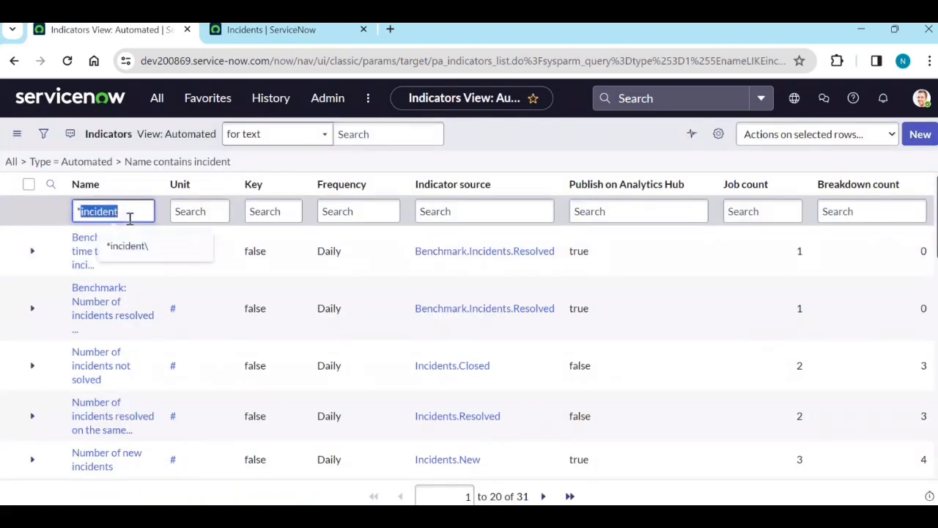
{"action": "type", "text": "rea"}
{"action": "key", "text": "Return"}
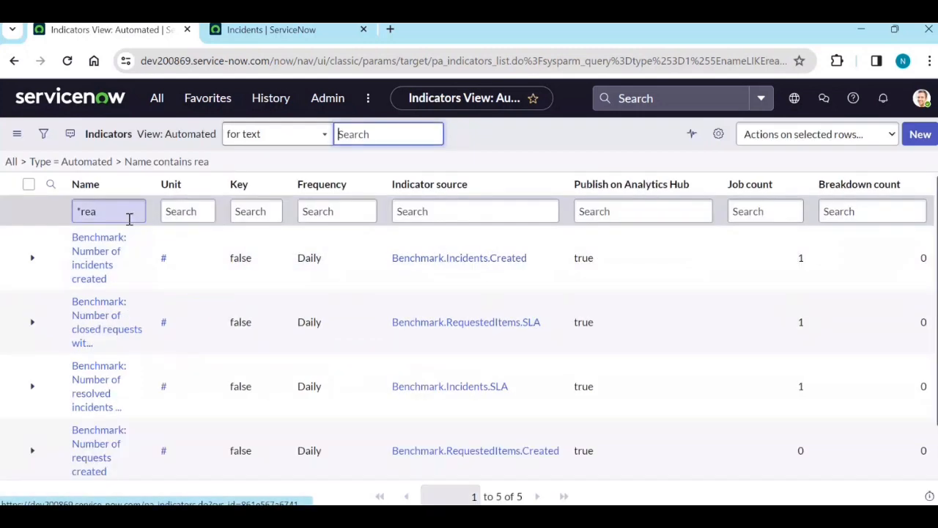
{"action": "scroll", "coordinate": [132, 308], "scroll_direction": "down", "scroll_amount": 1}
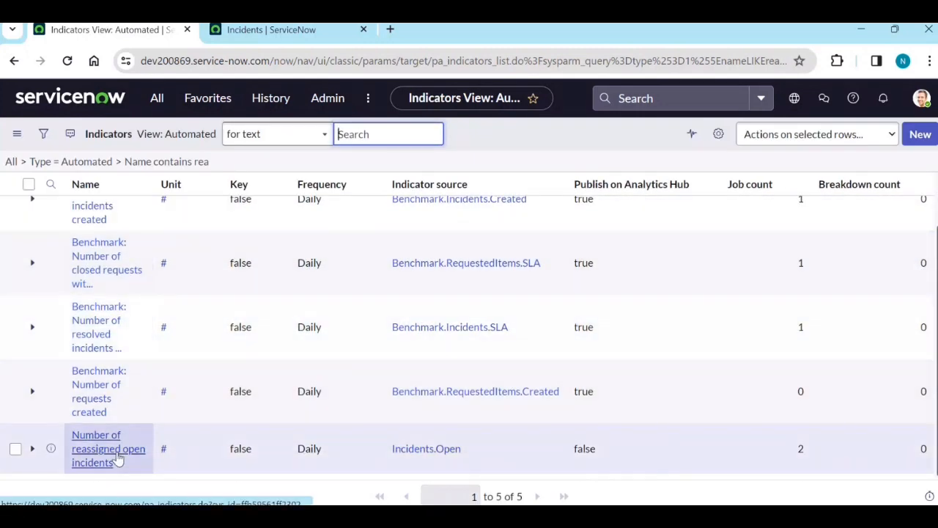
{"action": "left_click", "coordinate": [117, 455]}
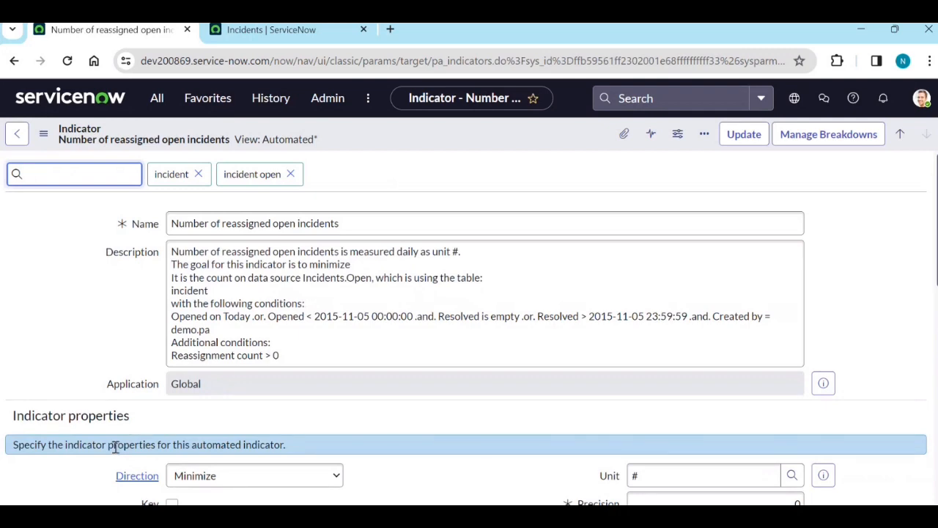
Open the record of the indicator's source, Incidents.Open, in a new browser tab.
{"action": "scroll", "coordinate": [165, 441], "scroll_direction": "down", "scroll_amount": 5}
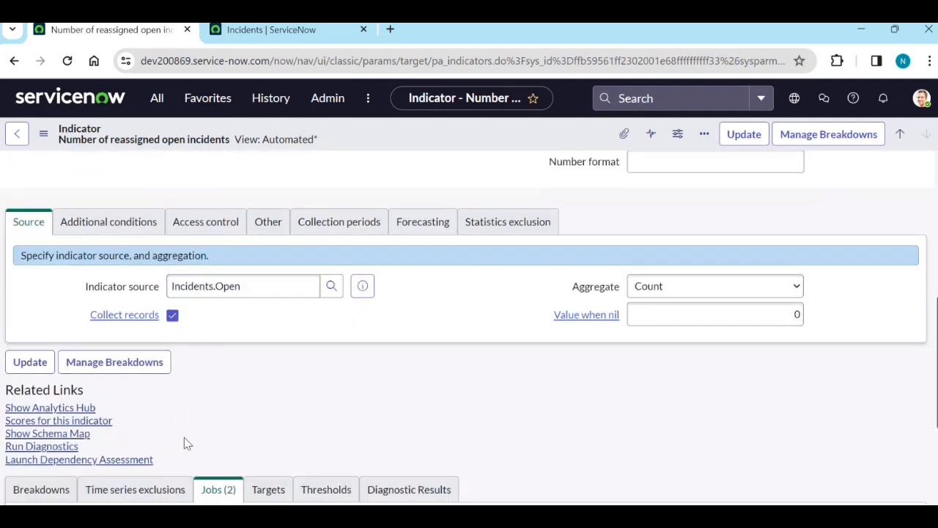
{"action": "left_click", "coordinate": [364, 287]}
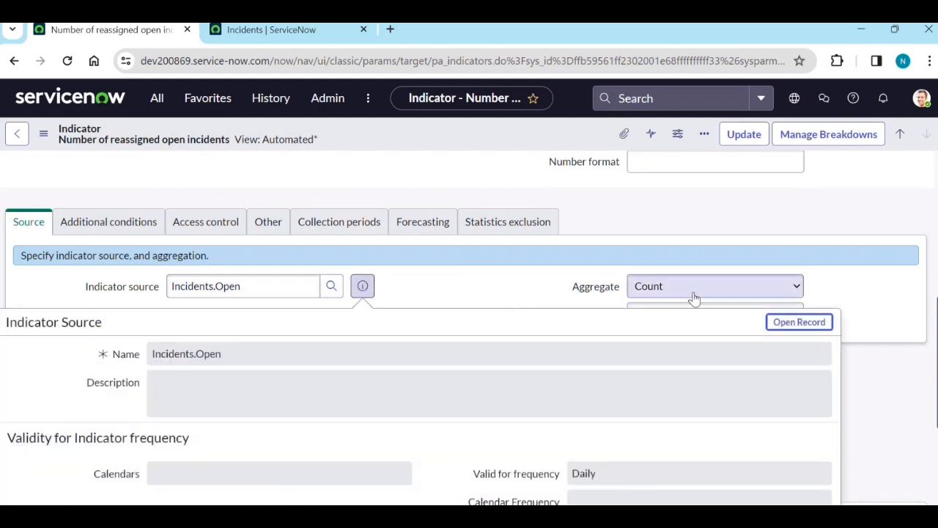
{"action": "middle_click", "coordinate": [800, 323]}
{"action": "left_click", "coordinate": [424, 30]}
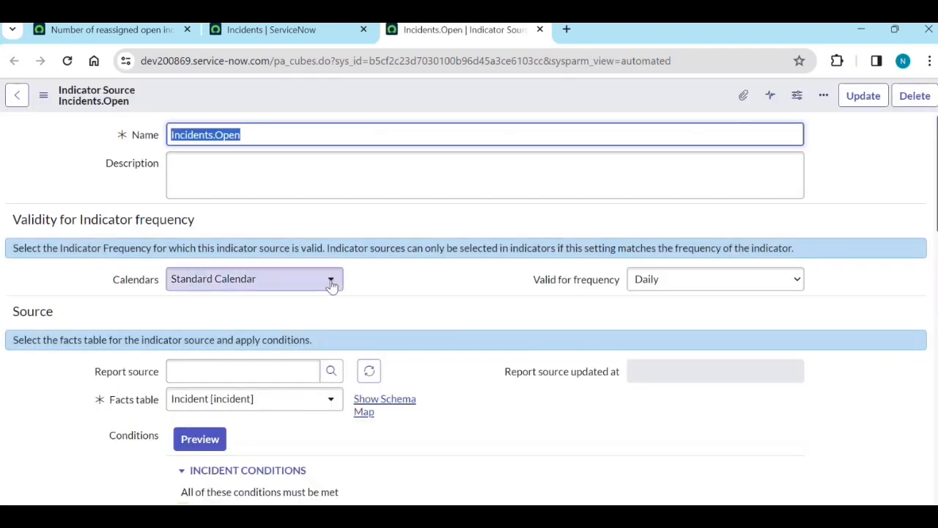
Review the facts table and the incident conditions of the Incidents.Open indicator source.
{"action": "scroll", "coordinate": [330, 286], "scroll_direction": "down", "scroll_amount": 2}
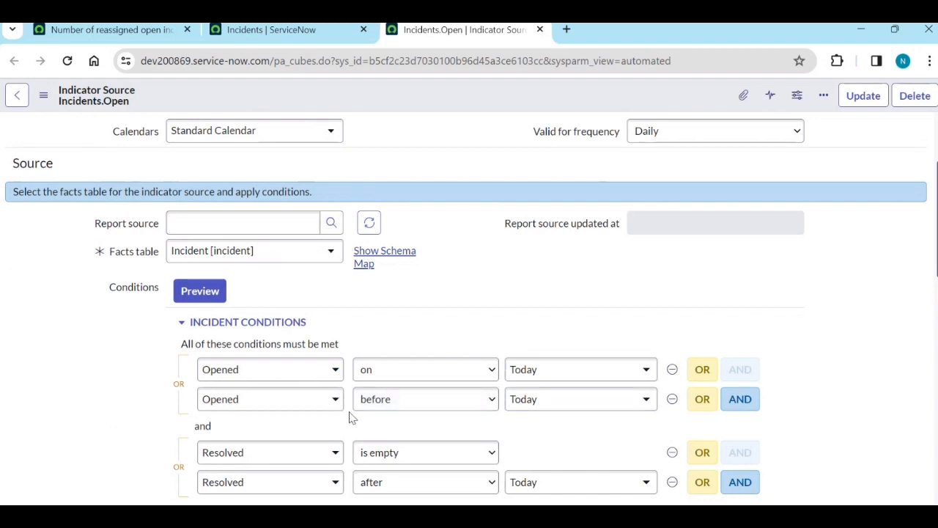
{"action": "scroll", "coordinate": [350, 419], "scroll_direction": "down", "scroll_amount": 2}
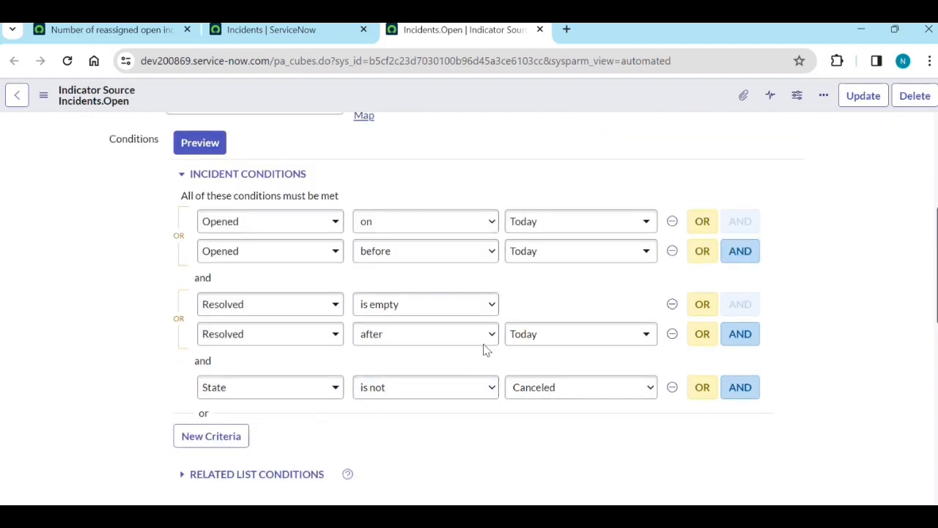
{"action": "scroll", "coordinate": [379, 374], "scroll_direction": "down", "scroll_amount": 2}
{"action": "scroll", "coordinate": [473, 309], "scroll_direction": "up", "scroll_amount": 1}
{"action": "scroll", "coordinate": [465, 315], "scroll_direction": "up", "scroll_amount": 2}
{"action": "scroll", "coordinate": [277, 166], "scroll_direction": "up", "scroll_amount": 3}
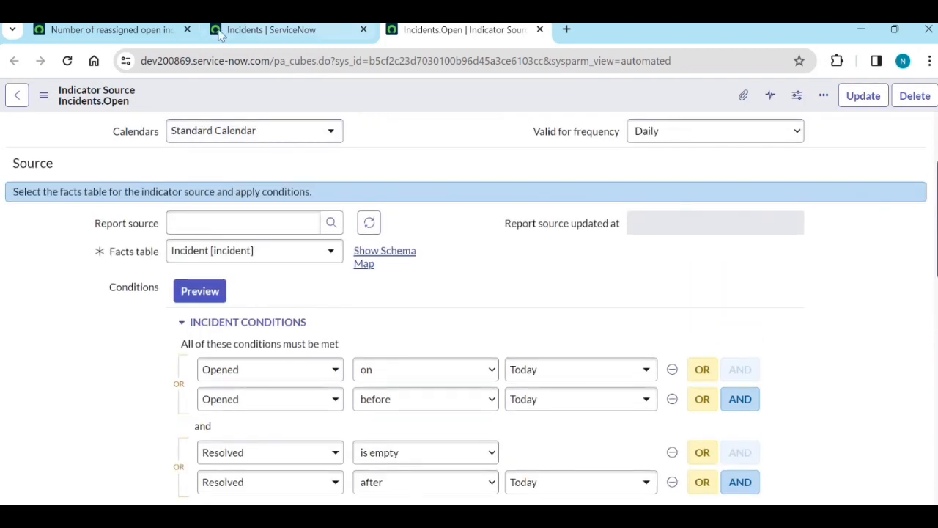
Return to the Number of reassigned open incidents indicator and check its source and data collection jobs.
{"action": "left_click", "coordinate": [269, 29]}
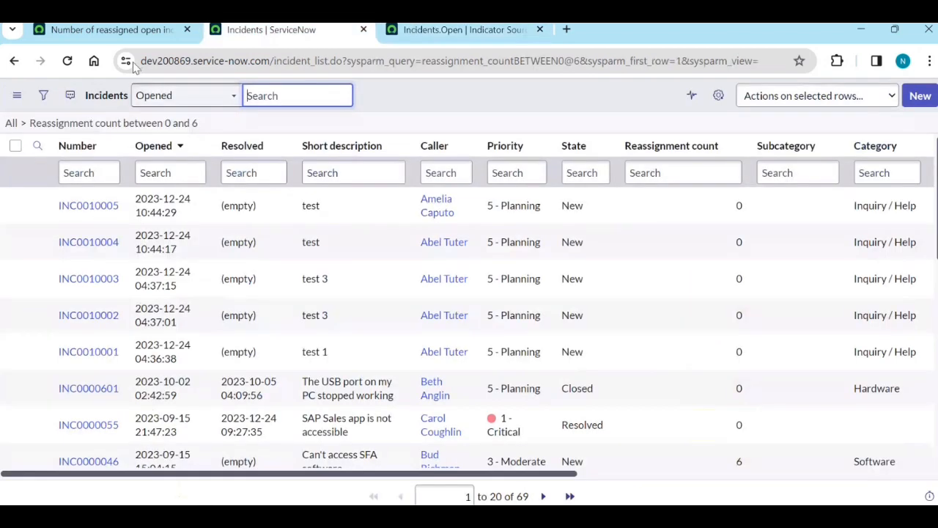
{"action": "left_click", "coordinate": [155, 30]}
{"action": "left_click", "coordinate": [477, 288]}
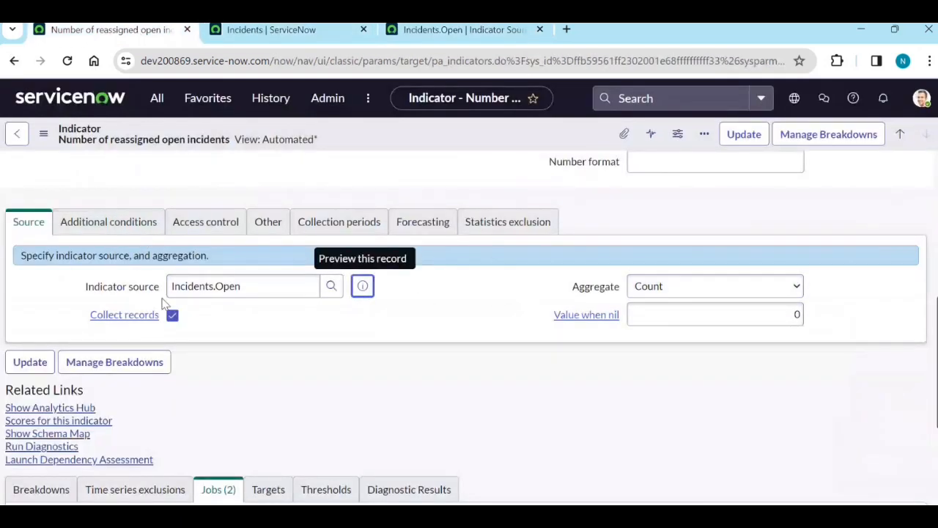
{"action": "scroll", "coordinate": [172, 323], "scroll_direction": "down", "scroll_amount": 1}
{"action": "scroll", "coordinate": [186, 375], "scroll_direction": "down", "scroll_amount": 2}
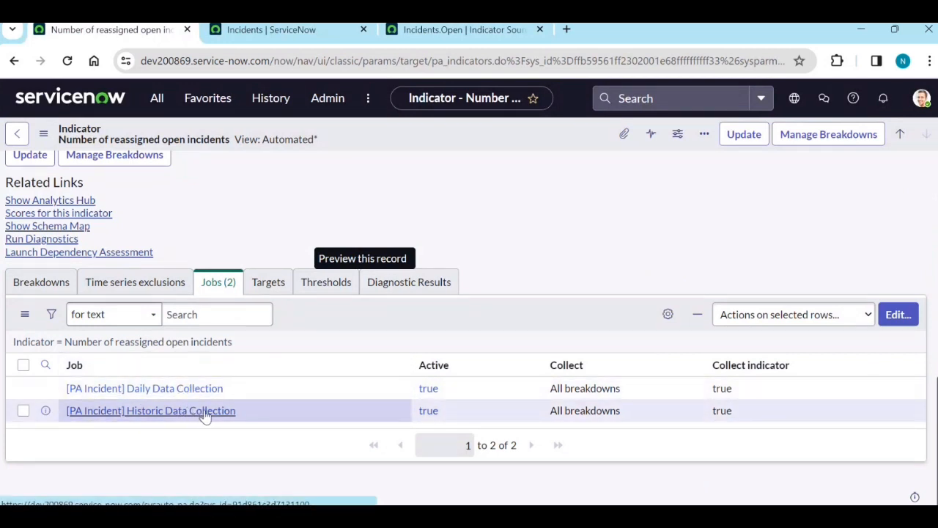
{"action": "scroll", "coordinate": [553, 283], "scroll_direction": "up", "scroll_amount": 7}
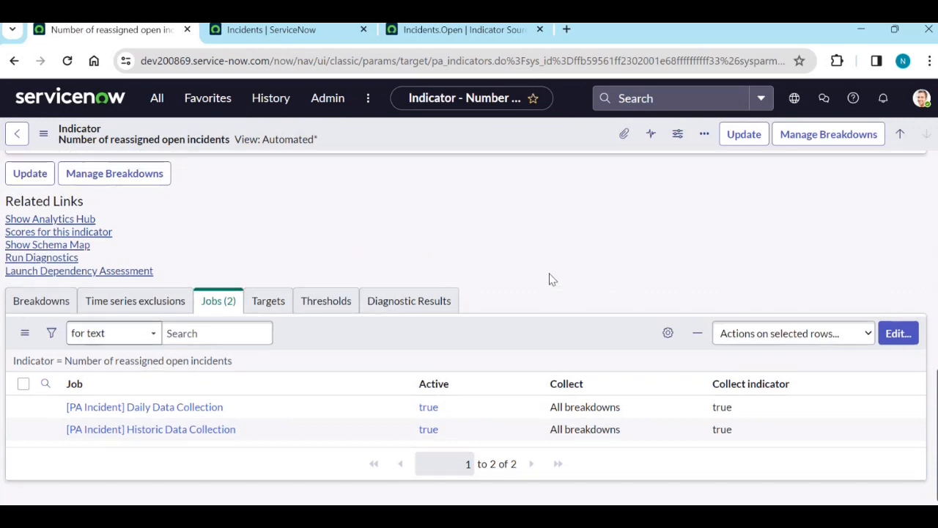
Go back to the filtered incident list and look through the reassignment counts of its records.
{"action": "left_click", "coordinate": [432, 32]}
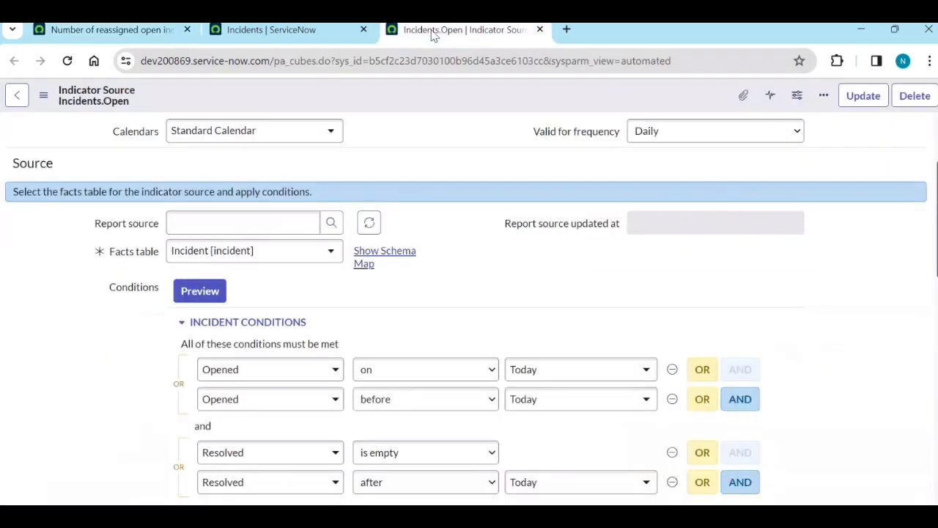
{"action": "left_click", "coordinate": [347, 29]}
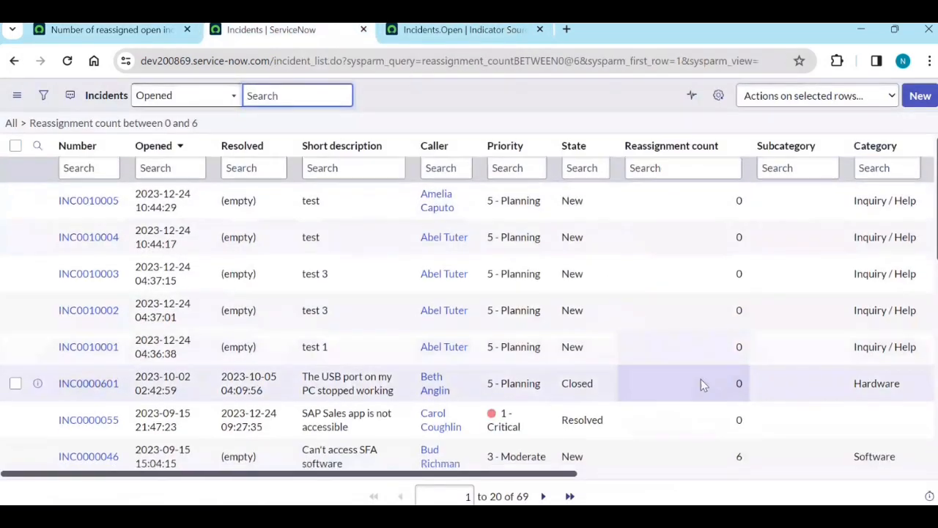
{"action": "scroll", "coordinate": [701, 379], "scroll_direction": "down", "scroll_amount": 4}
{"action": "scroll", "coordinate": [698, 307], "scroll_direction": "down", "scroll_amount": 3}
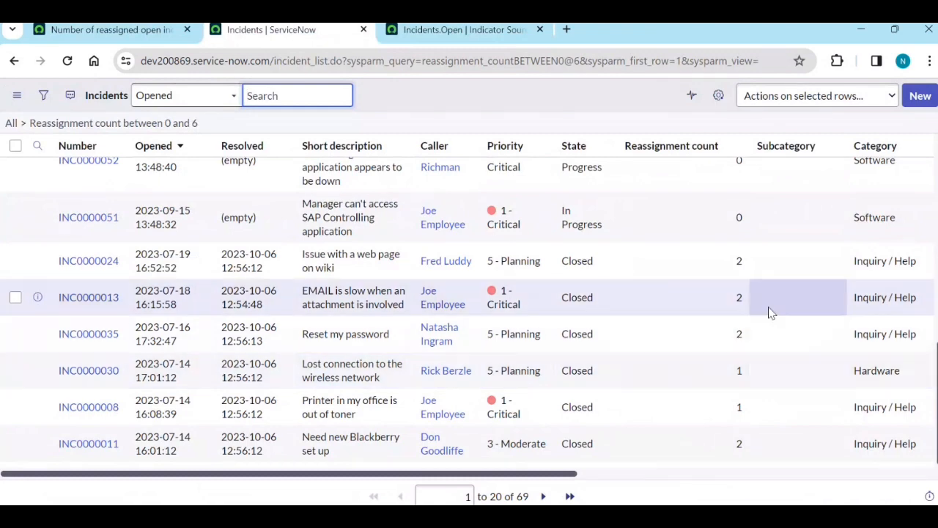
{"action": "scroll", "coordinate": [659, 305], "scroll_direction": "up", "scroll_amount": 2}
{"action": "scroll", "coordinate": [660, 305], "scroll_direction": "up", "scroll_amount": 3}
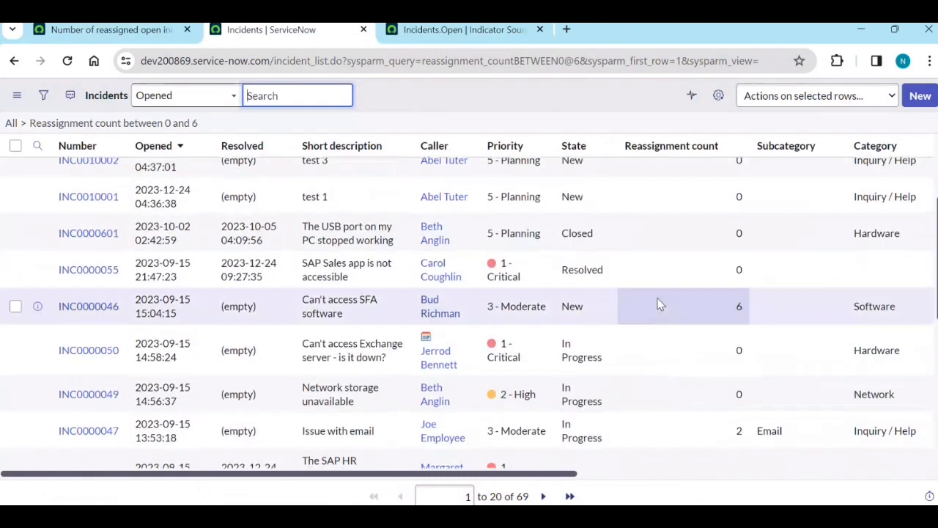
{"action": "scroll", "coordinate": [662, 304], "scroll_direction": "up", "scroll_amount": 2}
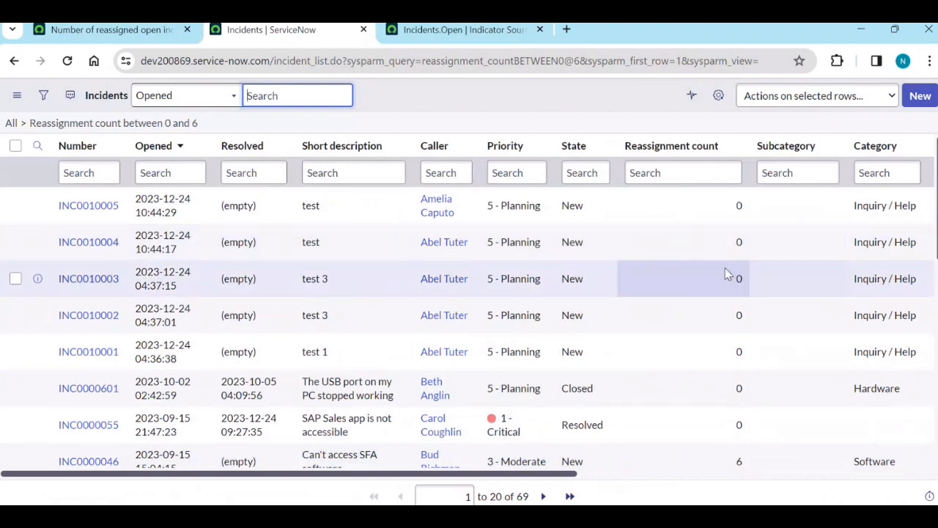
Set the reassignment count of INC0010004 to 4 and of INC0010003 to 5 directly in the list.
{"action": "left_click", "coordinate": [703, 257]}
{"action": "double_click", "coordinate": [699, 251]}
{"action": "type", "text": "4"}
{"action": "left_click", "coordinate": [767, 241]}
{"action": "left_click", "coordinate": [709, 289]}
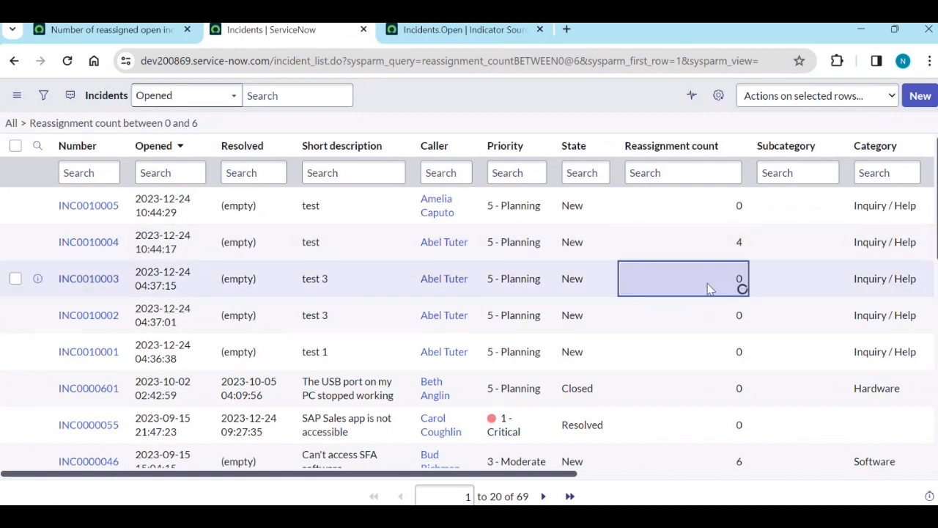
{"action": "double_click", "coordinate": [709, 286]}
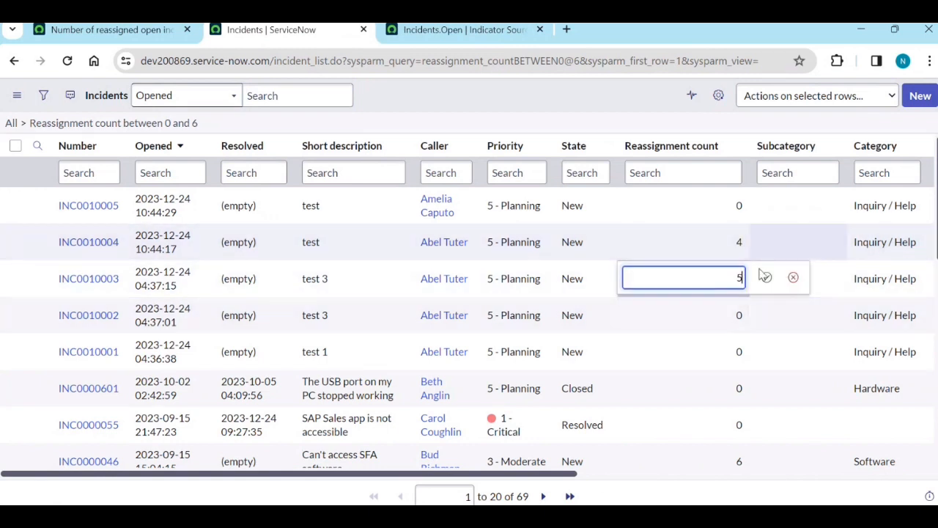
{"action": "left_click", "coordinate": [767, 277]}
Set the reassignment count of INC0010002 to 7 and of INC0010001 to 15 directly in the list.
{"action": "left_click", "coordinate": [698, 331]}
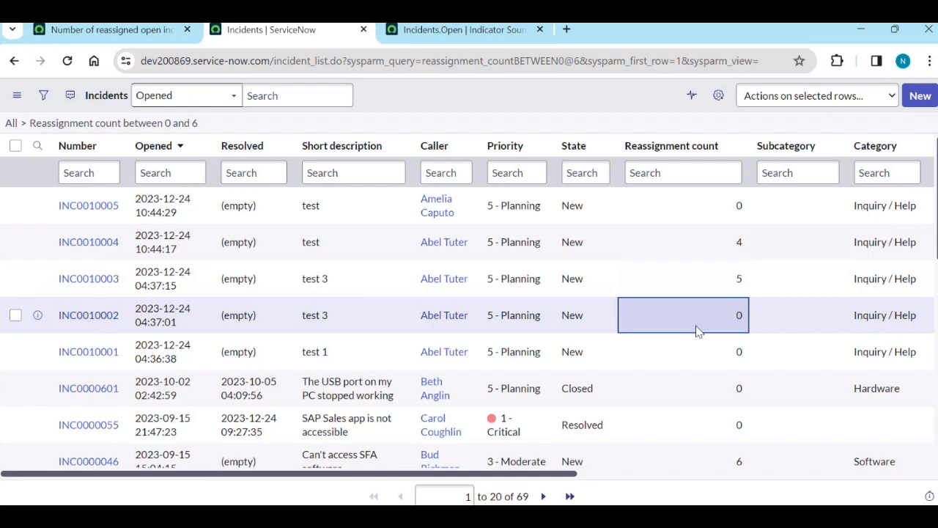
{"action": "type", "text": "7"}
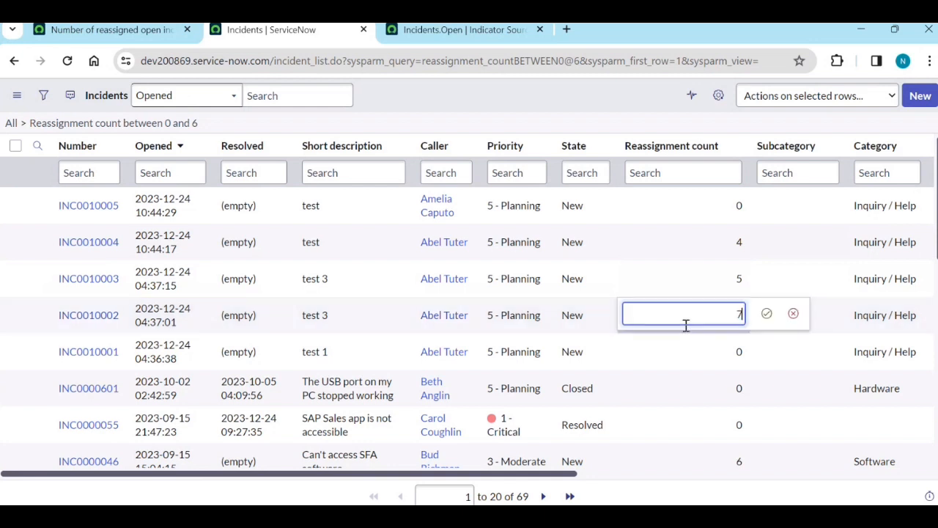
{"action": "left_click", "coordinate": [765, 315]}
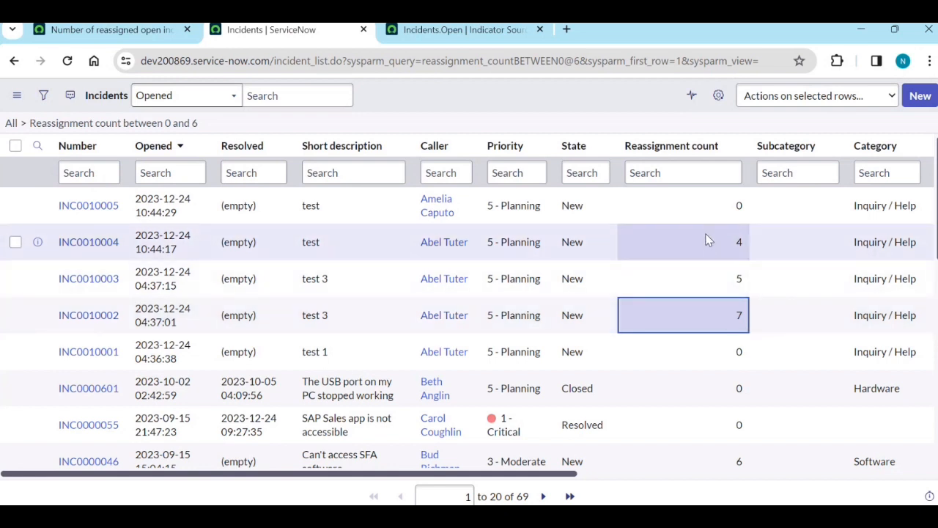
{"action": "double_click", "coordinate": [715, 360]}
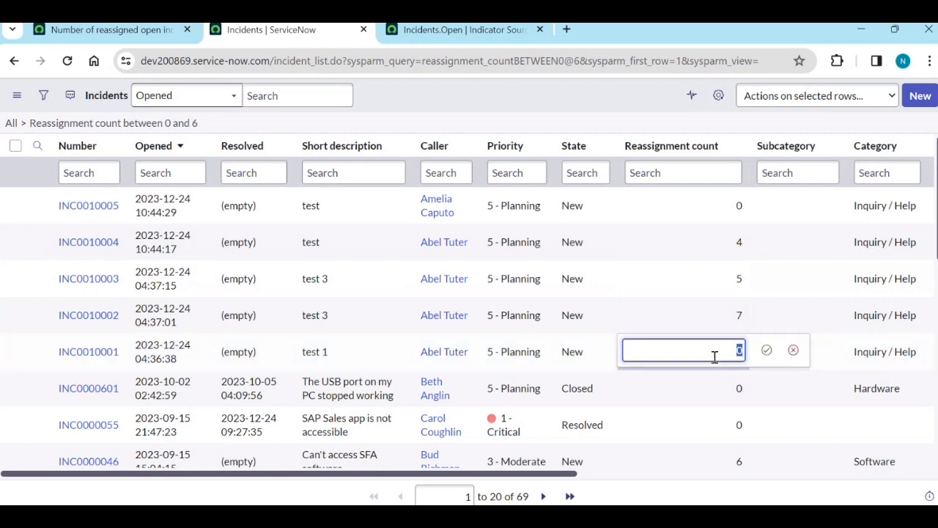
{"action": "type", "text": "15"}
{"action": "key", "text": "Return"}
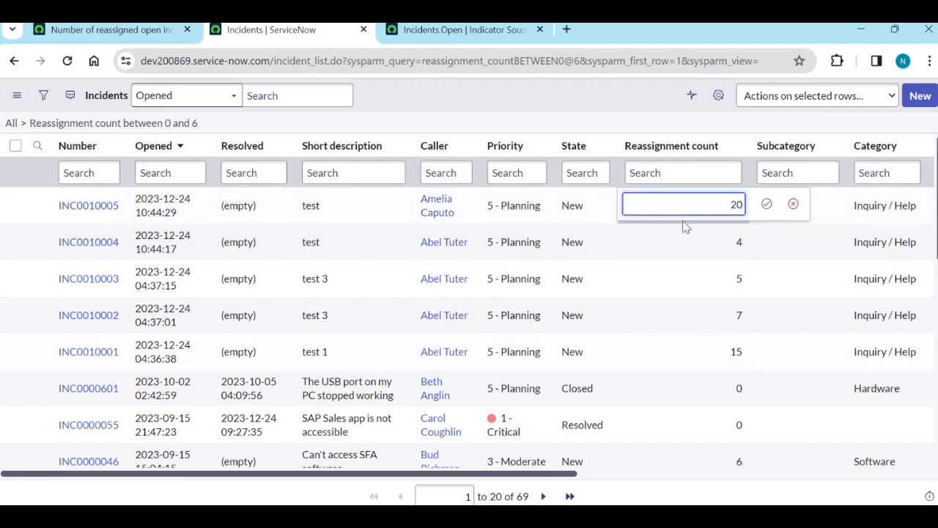
Set the reassignment count of INC0010005 to 20 and of INC0000601 to 14 directly in the list.
{"action": "key", "text": "Return"}
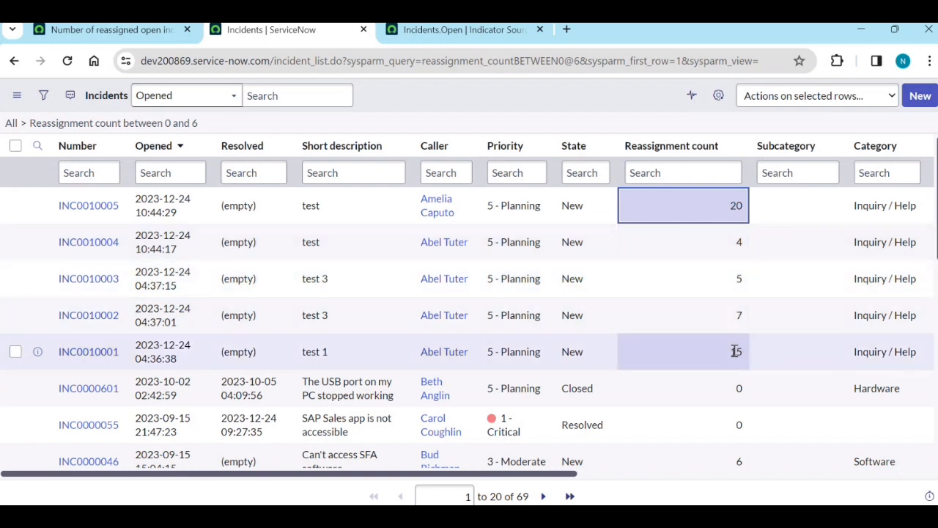
{"action": "double_click", "coordinate": [710, 387]}
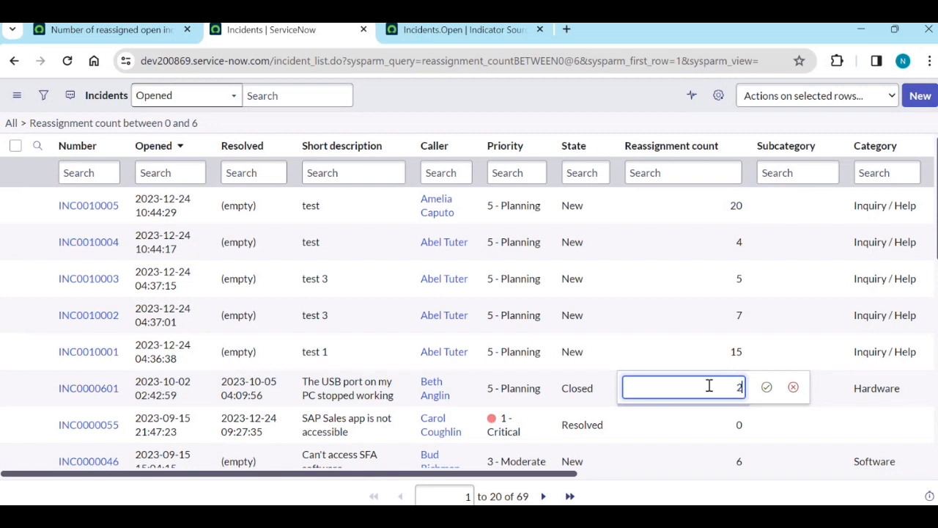
{"action": "type", "text": "24"}
{"action": "key", "text": "BackSpace"}
{"action": "key", "text": "BackSpace"}
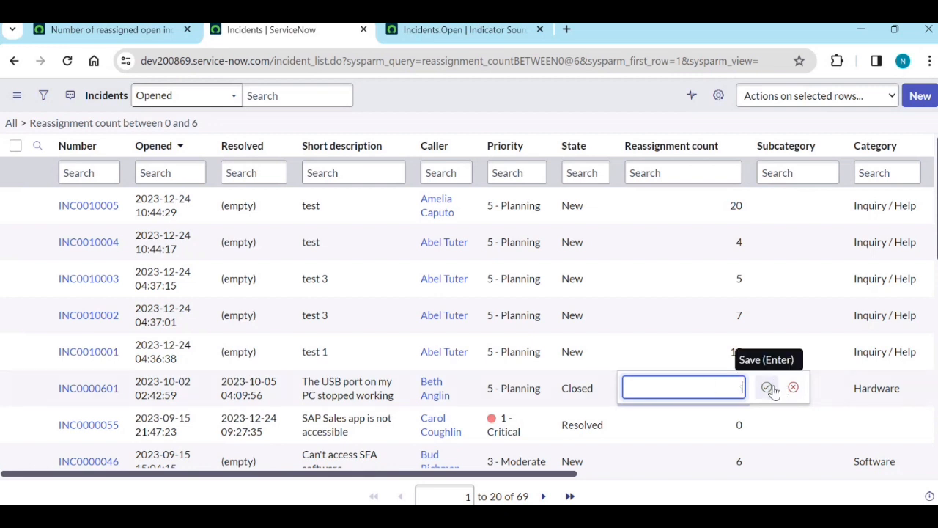
{"action": "left_click", "coordinate": [767, 387]}
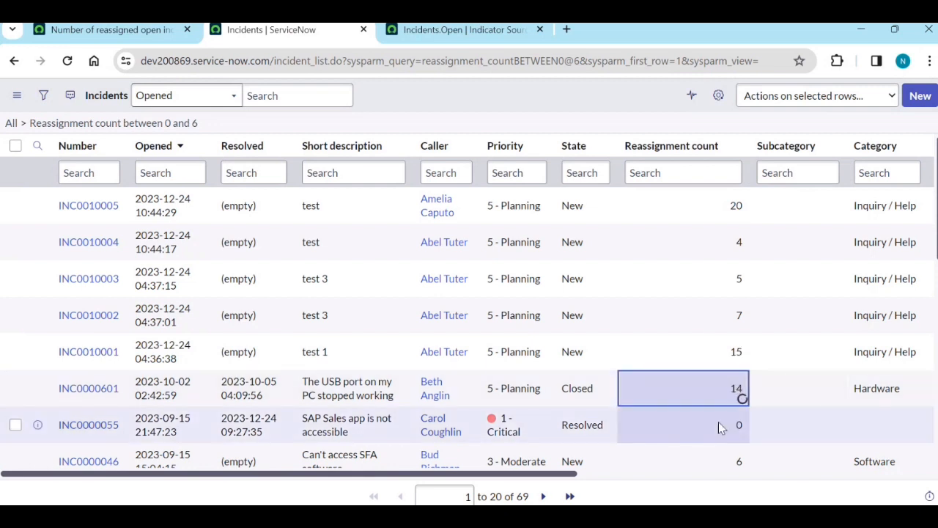
Set the reassignment count of INC0000055 to 8 and of INC0000050 to 24 directly in the list.
{"action": "double_click", "coordinate": [720, 423]}
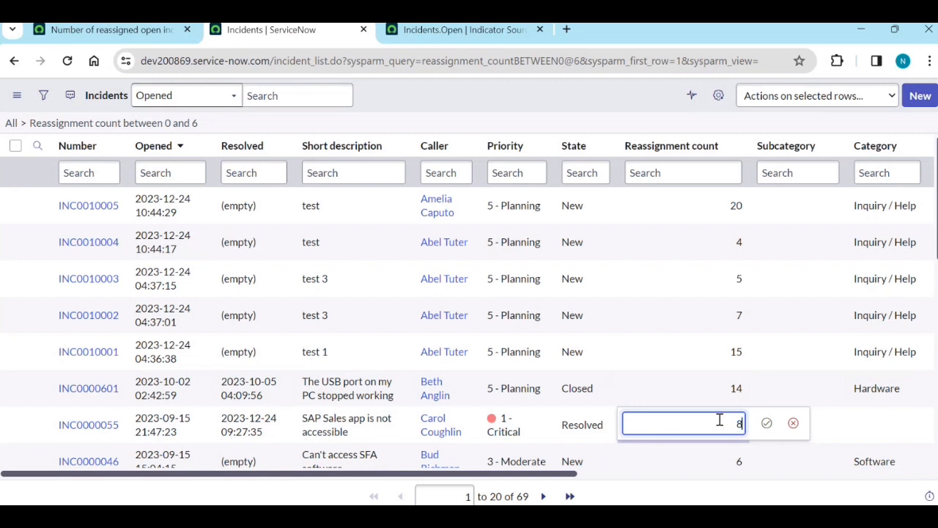
{"action": "type", "text": "8"}
{"action": "key", "text": "Return"}
{"action": "scroll", "coordinate": [693, 425], "scroll_direction": "down", "scroll_amount": 1}
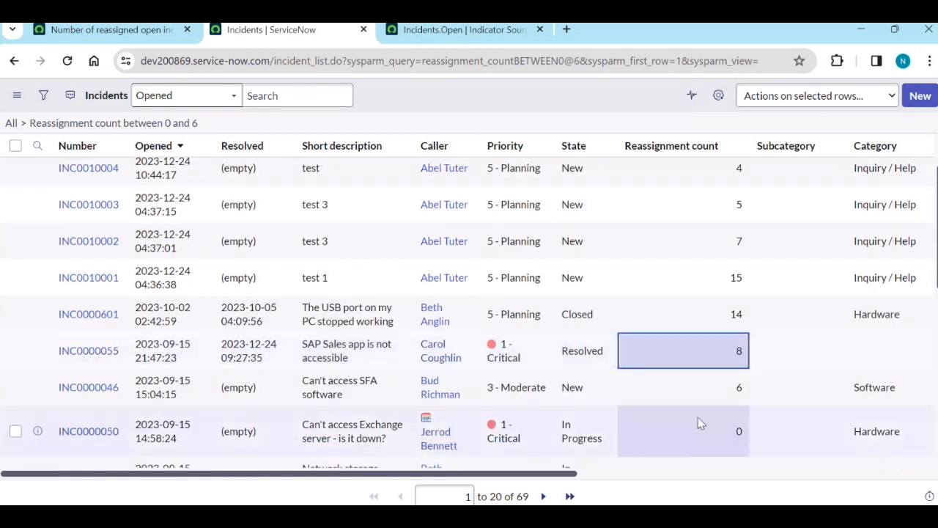
{"action": "double_click", "coordinate": [701, 434]}
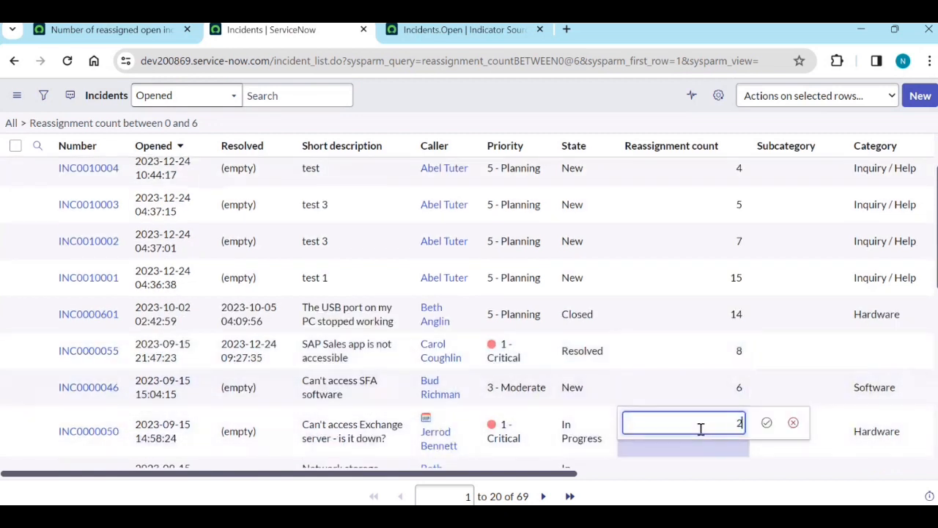
{"action": "key", "text": "Return"}
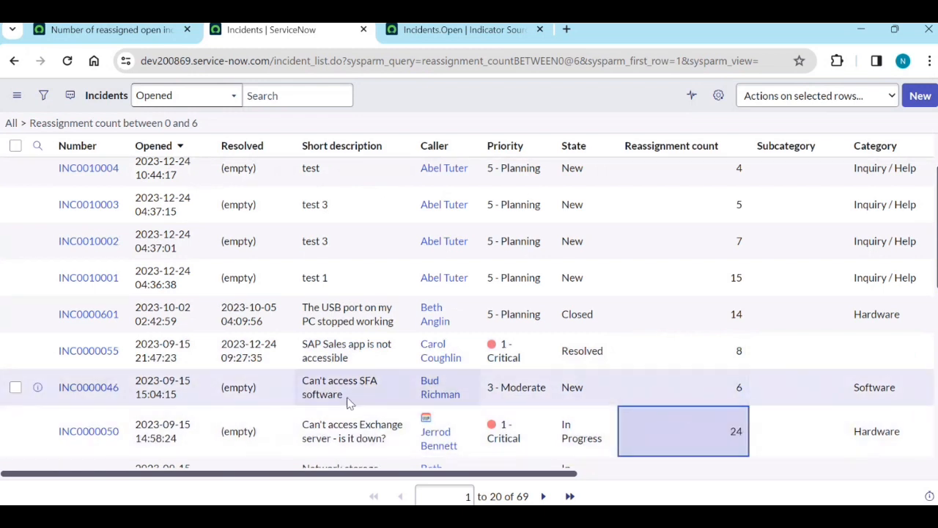
Filter the incident list to records in state New and look through their opened dates and reassignment counts.
{"action": "scroll", "coordinate": [192, 319], "scroll_direction": "up", "scroll_amount": 3}
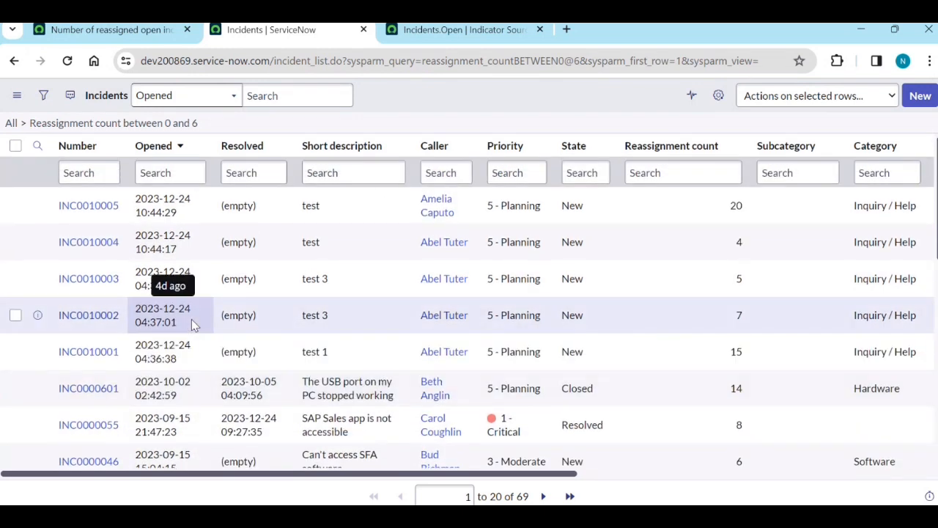
{"action": "scroll", "coordinate": [185, 386], "scroll_direction": "down", "scroll_amount": 2}
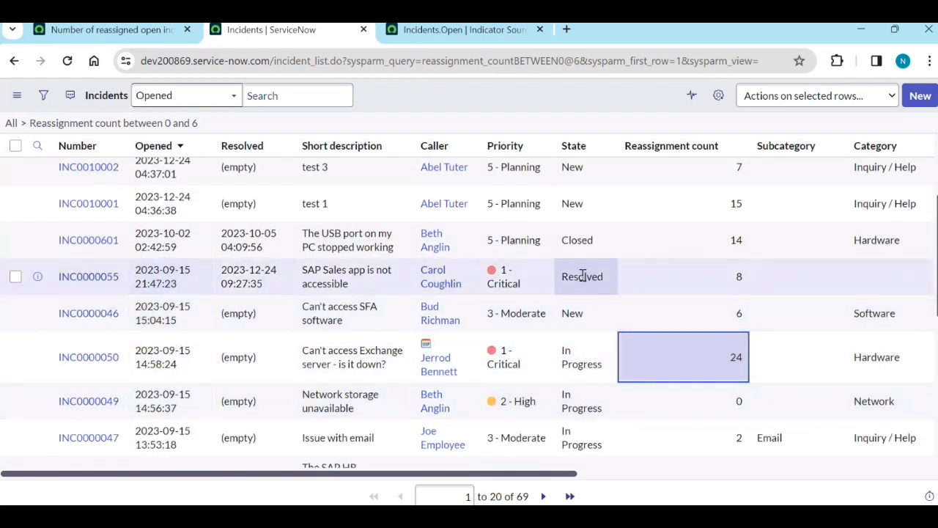
{"action": "scroll", "coordinate": [584, 352], "scroll_direction": "up", "scroll_amount": 2}
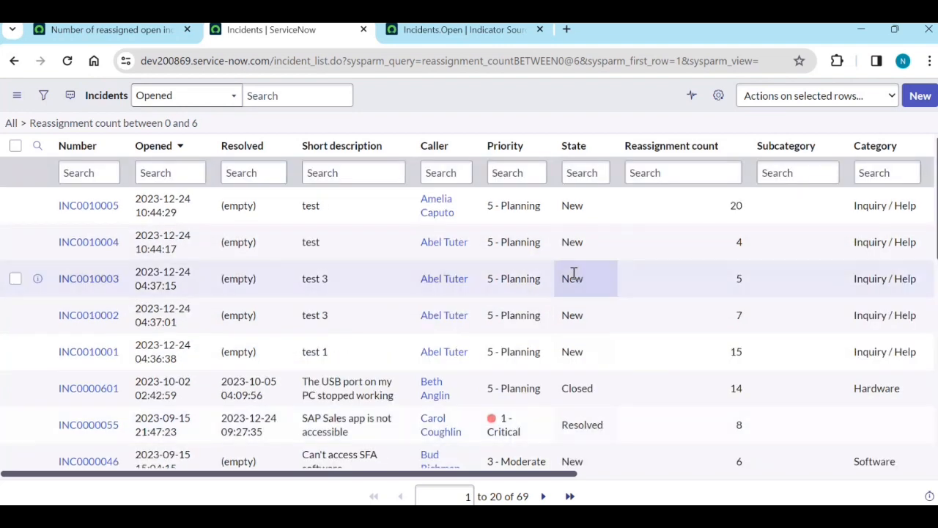
{"action": "scroll", "coordinate": [583, 352], "scroll_direction": "down", "scroll_amount": 1}
{"action": "scroll", "coordinate": [584, 353], "scroll_direction": "down", "scroll_amount": 1}
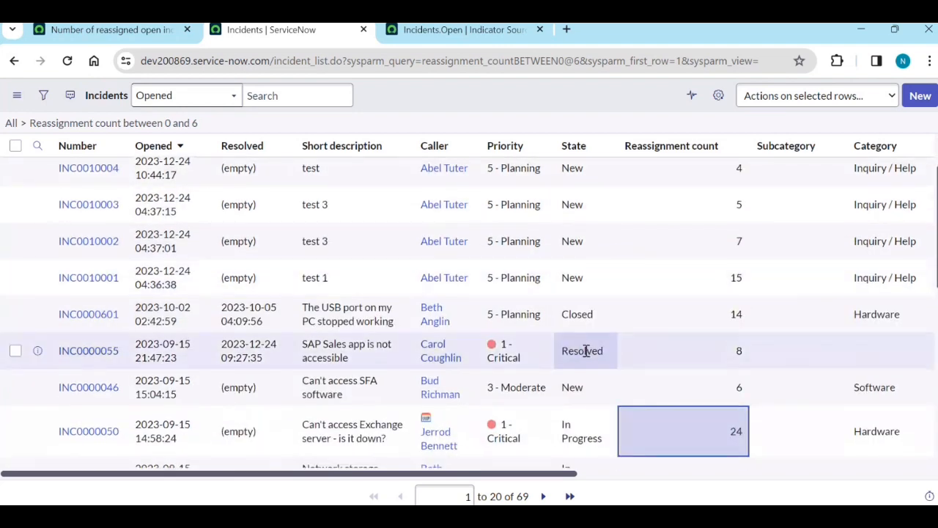
{"action": "right_click", "coordinate": [573, 281]}
{"action": "left_click", "coordinate": [583, 292]}
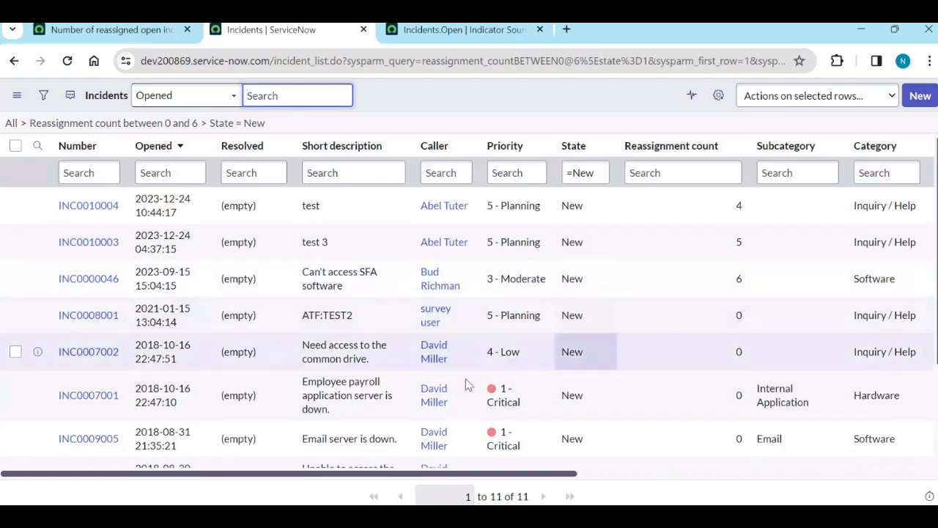
{"action": "scroll", "coordinate": [357, 379], "scroll_direction": "down", "scroll_amount": 1}
{"action": "scroll", "coordinate": [357, 378], "scroll_direction": "down", "scroll_amount": 1}
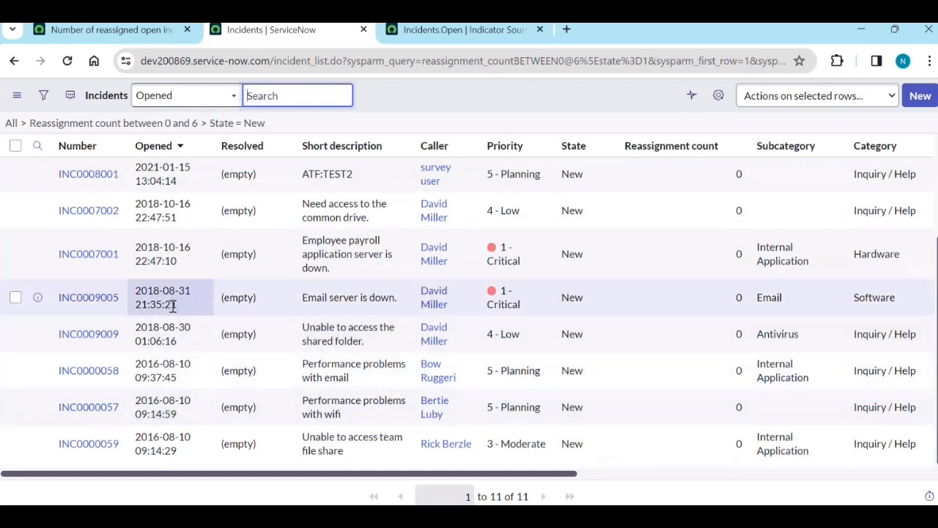
{"action": "scroll", "coordinate": [174, 286], "scroll_direction": "up", "scroll_amount": 4}
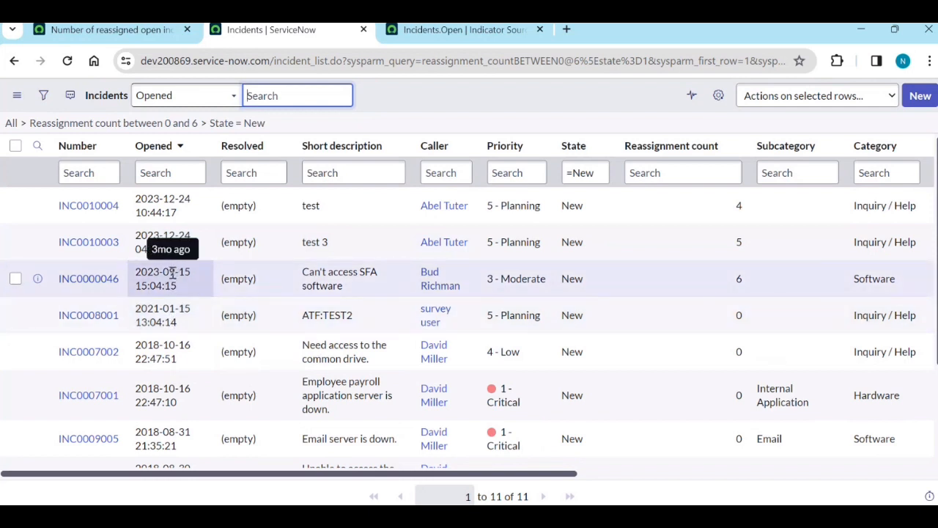
Copy incident INC0010004 into a new incident, choose a recent caller, extend the short description to "testfeasfeafa" and submit it.
{"action": "left_click", "coordinate": [97, 208]}
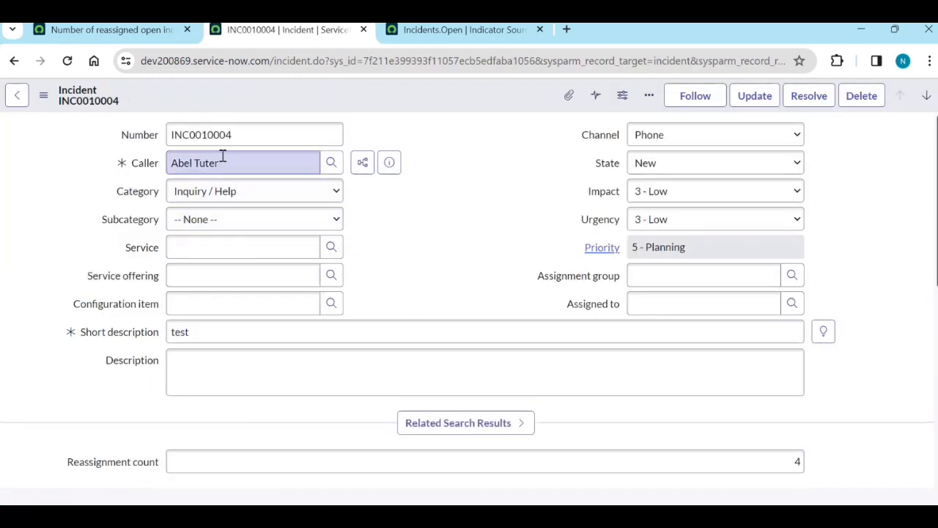
{"action": "right_click", "coordinate": [498, 104]}
{"action": "left_click", "coordinate": [511, 145]}
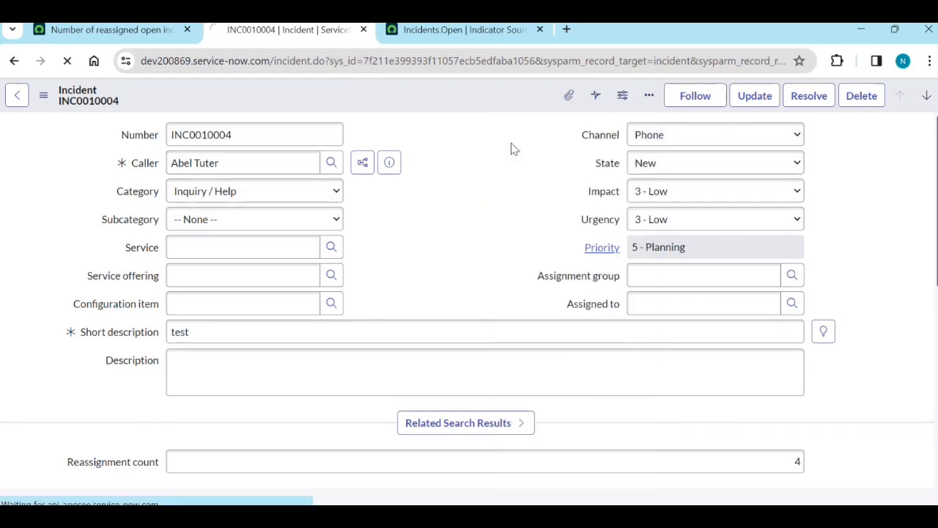
{"action": "left_click", "coordinate": [189, 162]}
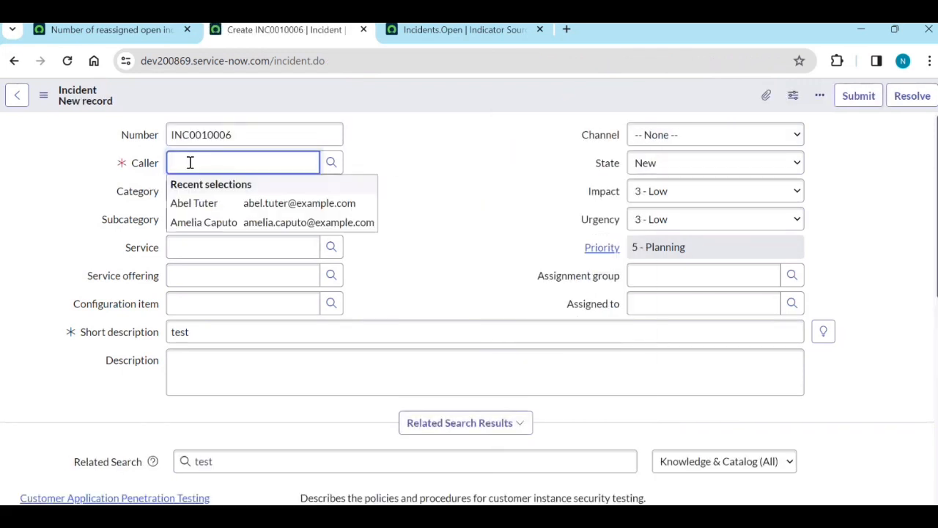
{"action": "left_click", "coordinate": [205, 223]}
{"action": "left_click", "coordinate": [250, 332]}
{"action": "type", "text": "feasfeafa"}
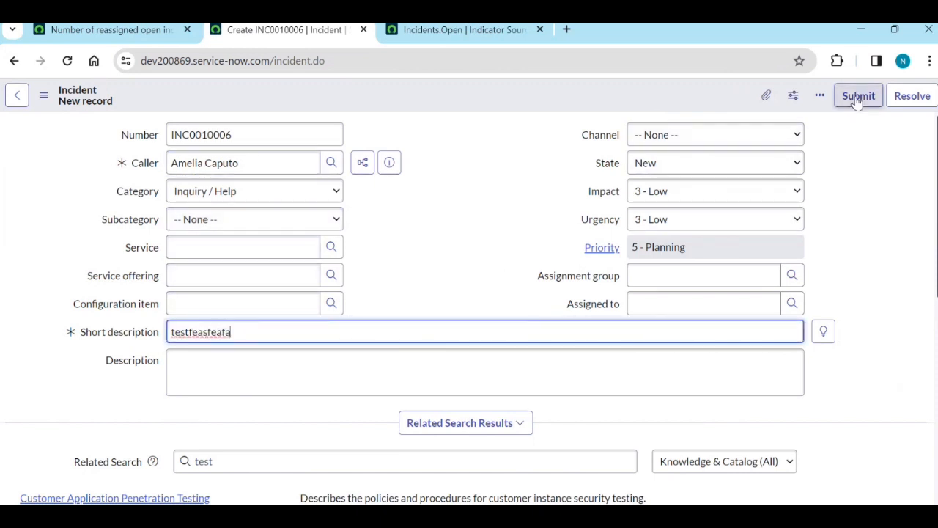
{"action": "left_click", "coordinate": [857, 101]}
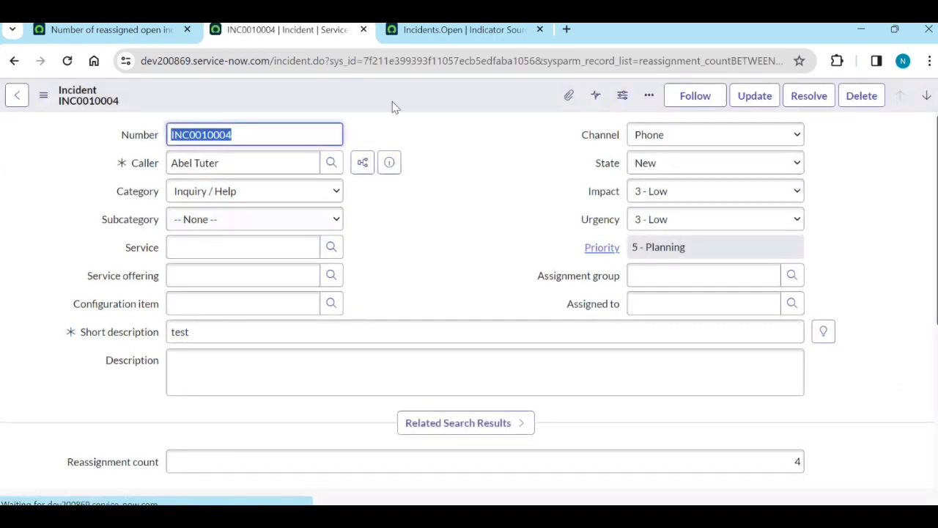
Copy INC0010004 again, choose a recent caller, set category Hardware and short description "testevzfvasDV", and submit the new incident.
{"action": "right_click", "coordinate": [419, 99]}
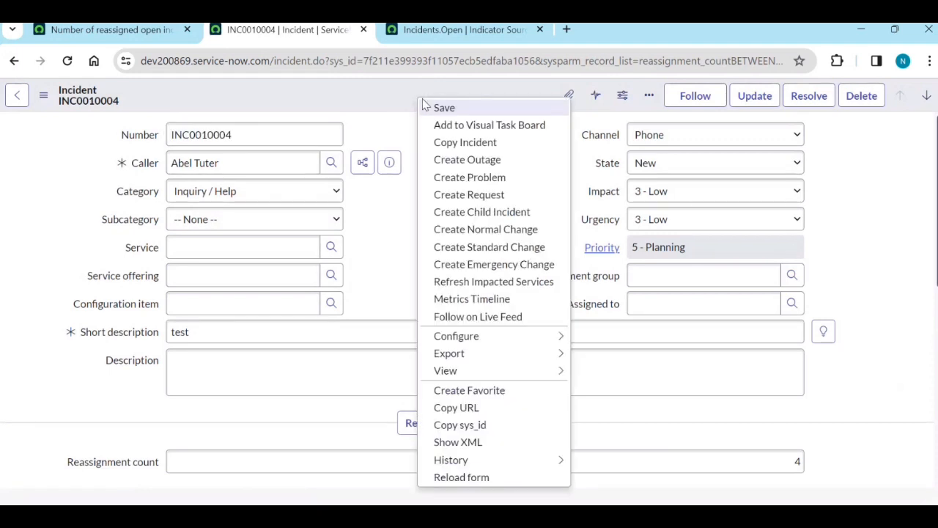
{"action": "left_click", "coordinate": [442, 142]}
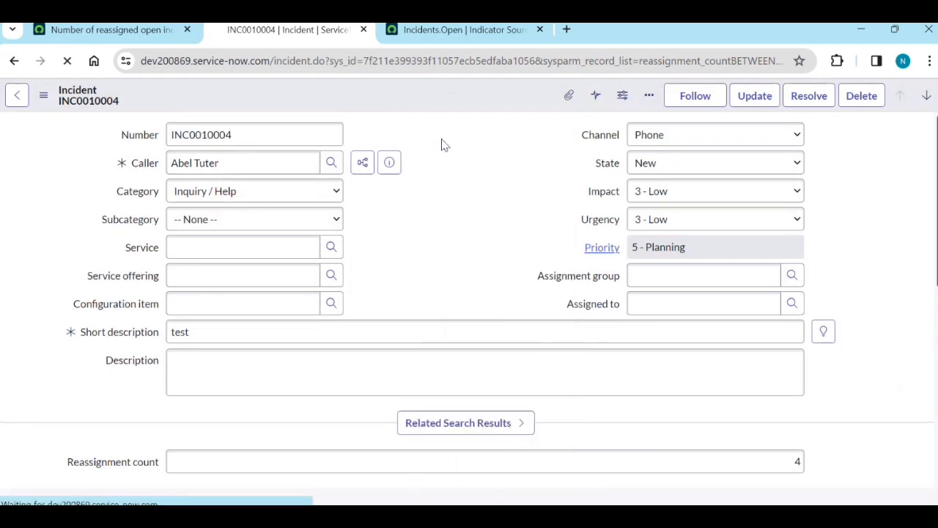
{"action": "left_click", "coordinate": [221, 170]}
{"action": "left_click", "coordinate": [223, 201]}
{"action": "left_click", "coordinate": [223, 200]}
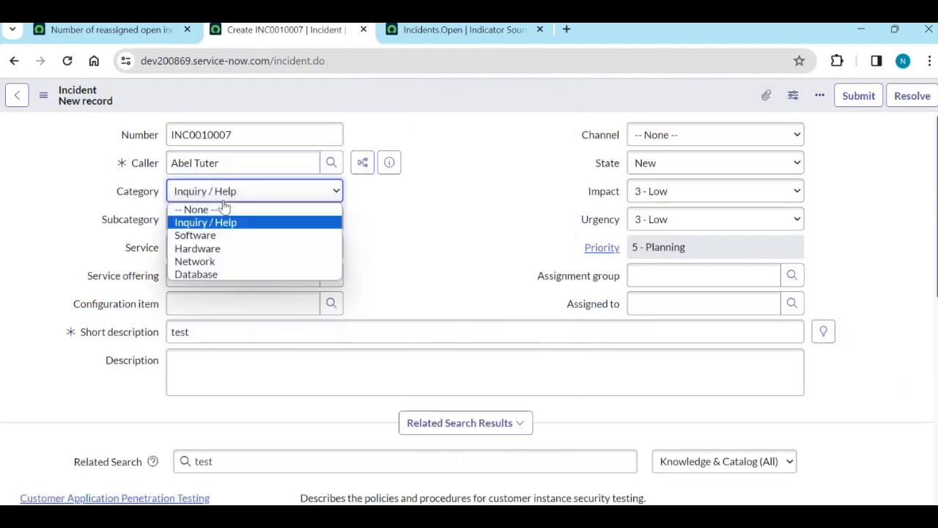
{"action": "left_click", "coordinate": [226, 248]}
{"action": "left_click", "coordinate": [215, 338]}
{"action": "type", "text": "evzfvasDV"}
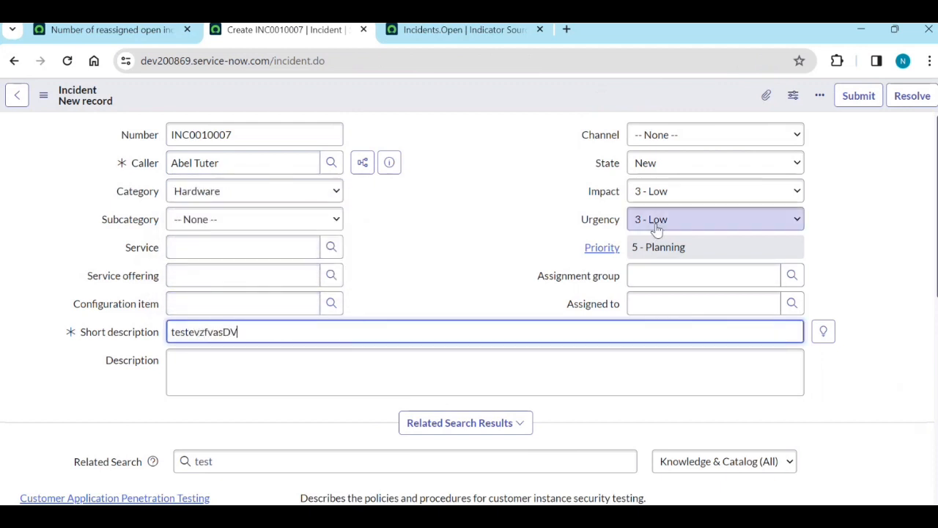
{"action": "left_click", "coordinate": [602, 189]}
{"action": "left_click", "coordinate": [871, 107]}
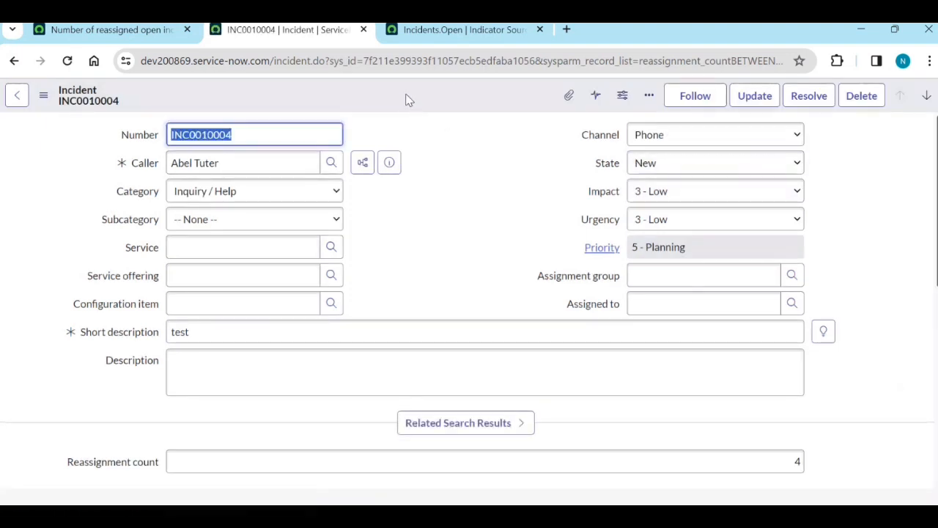
Submit another copy of INC0010004 with category Network, a recent caller, and "svVSA" plus the copied bucket group text added to the short description.
{"action": "right_click", "coordinate": [408, 90]}
{"action": "left_click", "coordinate": [432, 136]}
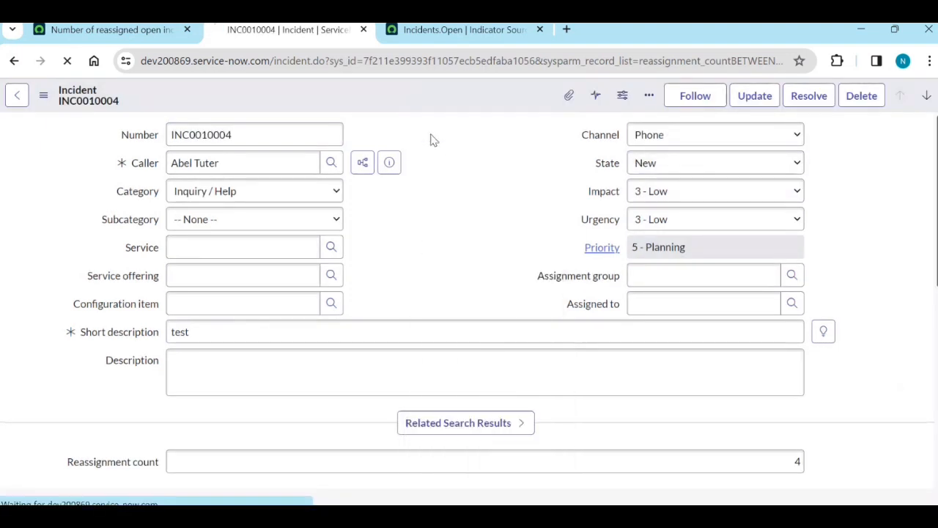
{"action": "left_click", "coordinate": [272, 327]}
{"action": "type", "text": "svVSA"}
{"action": "key", "text": "ctrl+v"}
{"action": "left_click", "coordinate": [260, 197]}
{"action": "left_click", "coordinate": [249, 262]}
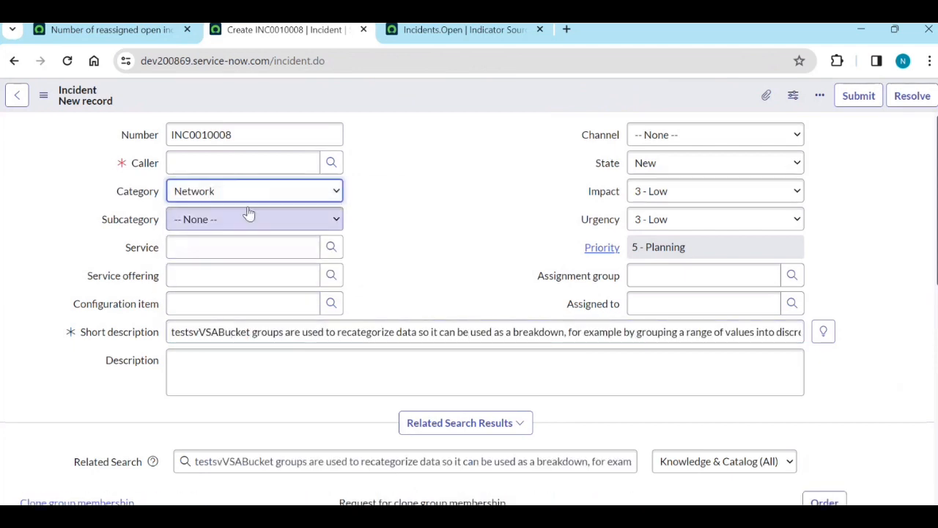
{"action": "left_click", "coordinate": [242, 165]}
{"action": "left_click", "coordinate": [231, 224]}
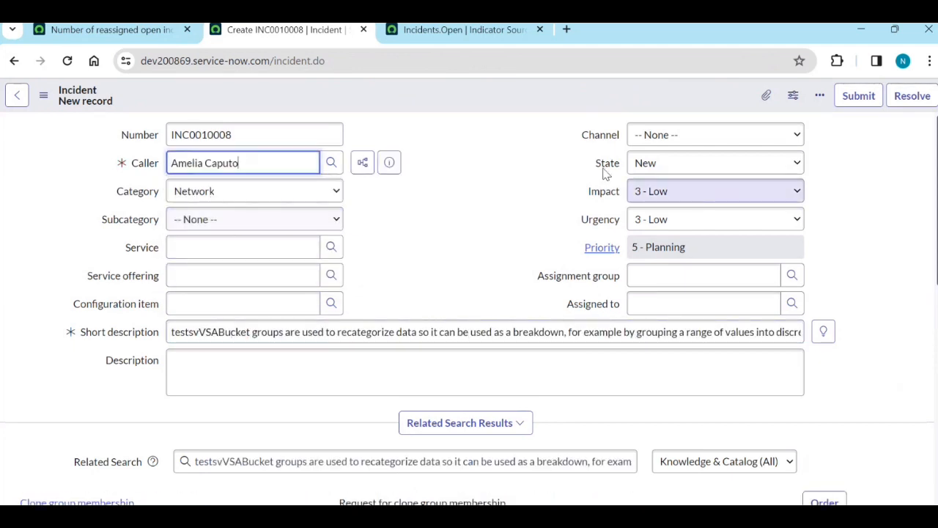
{"action": "left_click", "coordinate": [855, 101]}
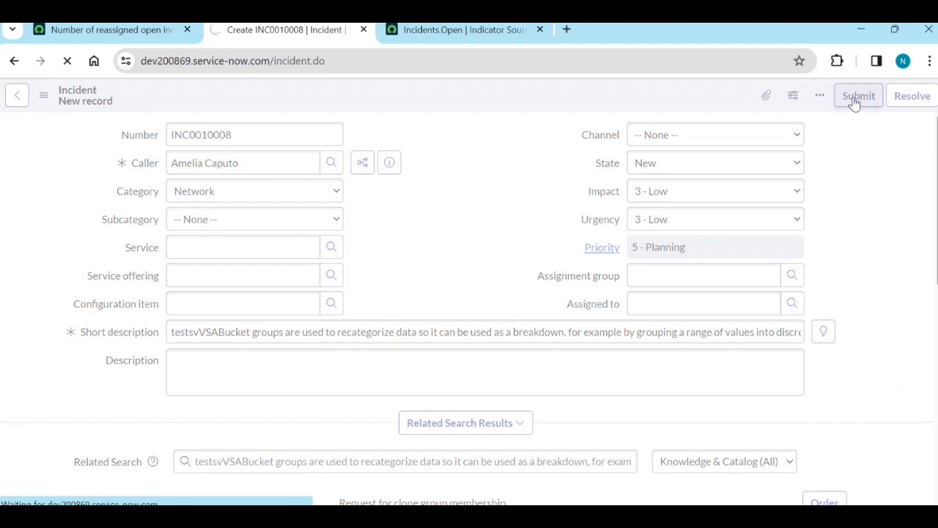
Close the incident form's browser tab and open the full, unfiltered incident list in a new tab.
{"action": "left_click", "coordinate": [12, 61]}
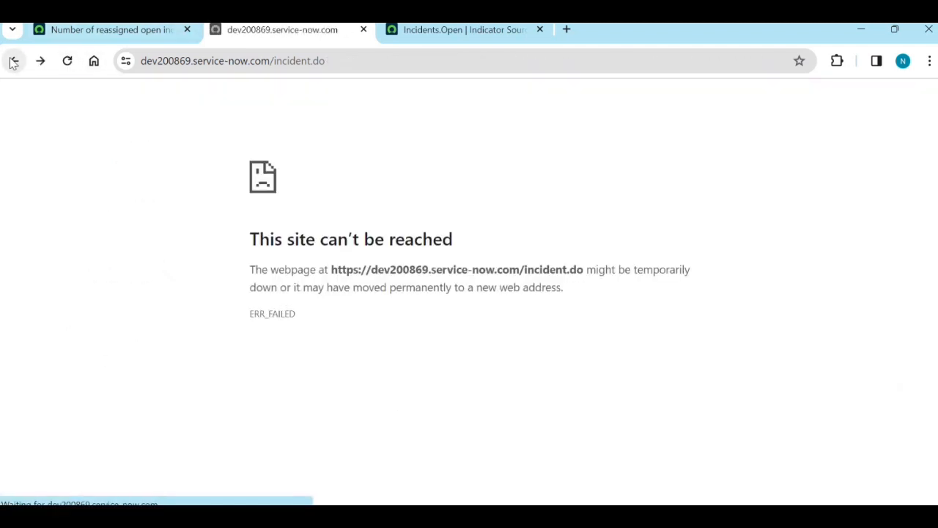
{"action": "middle_click", "coordinate": [328, 24]}
{"action": "left_click", "coordinate": [108, 26]}
{"action": "left_click", "coordinate": [157, 97]}
{"action": "left_click", "coordinate": [85, 230]}
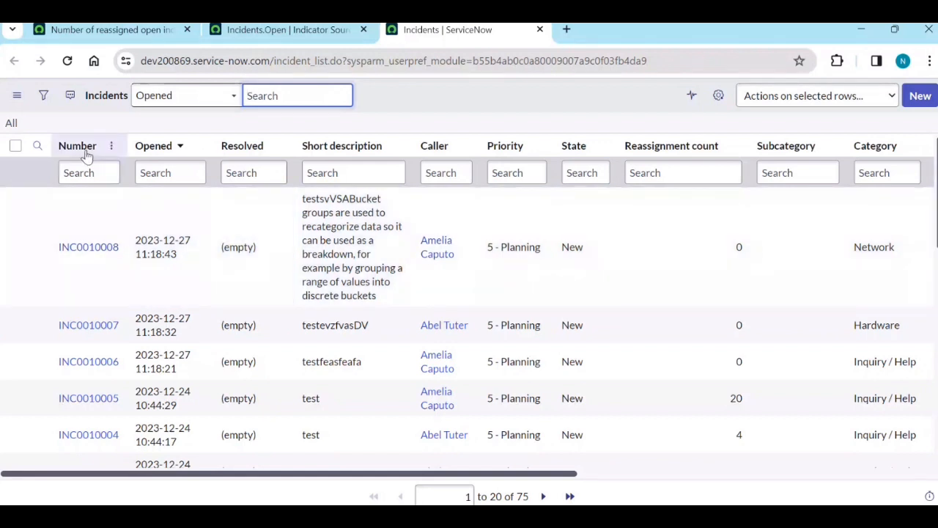
{"action": "right_click", "coordinate": [155, 149]}
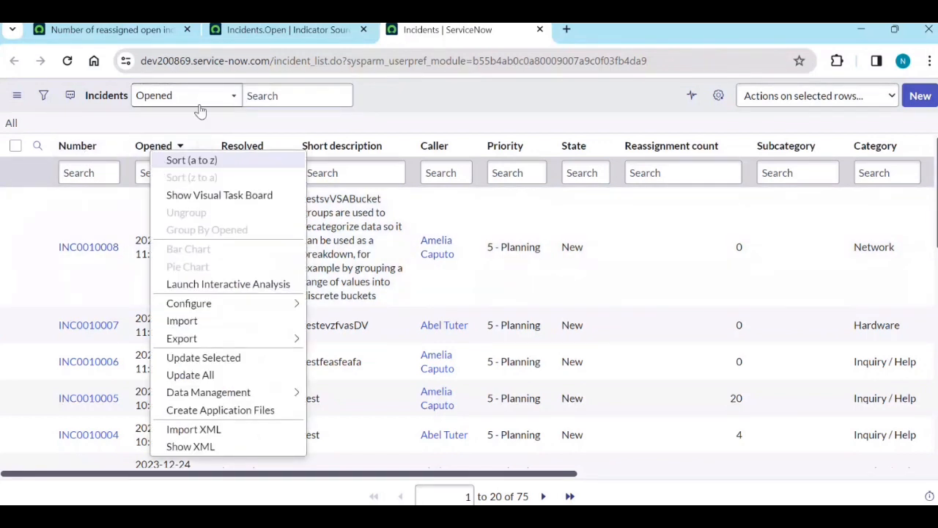
{"action": "key", "text": "Escape"}
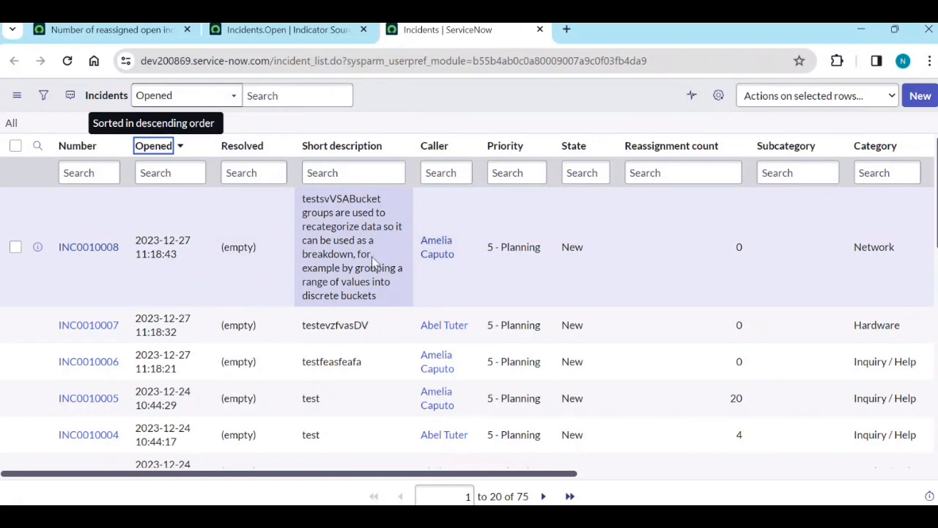
Replace the short description of INC0010008 with "ygrsh" directly in the list.
{"action": "left_click", "coordinate": [388, 300]}
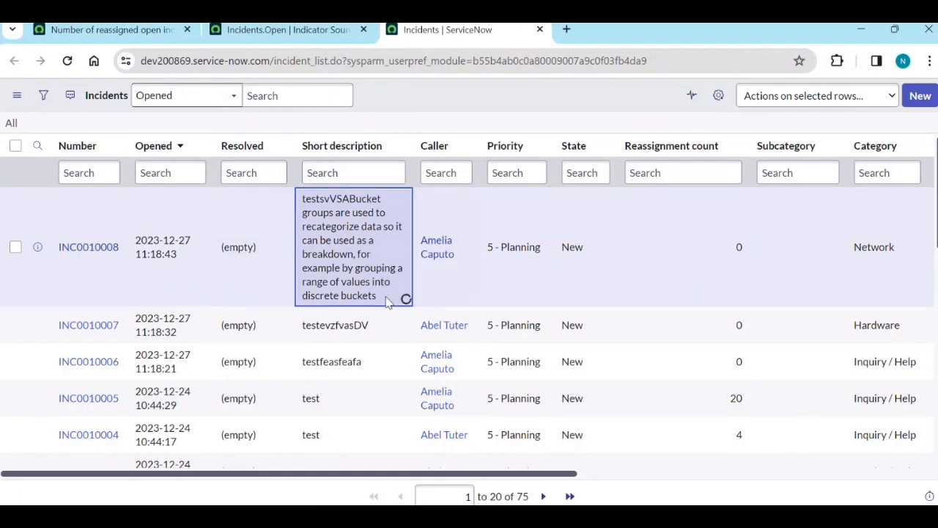
{"action": "double_click", "coordinate": [404, 300]}
{"action": "key", "text": "BackSpace"}
{"action": "type", "text": "ygrsh"}
{"action": "left_click", "coordinate": [444, 204]}
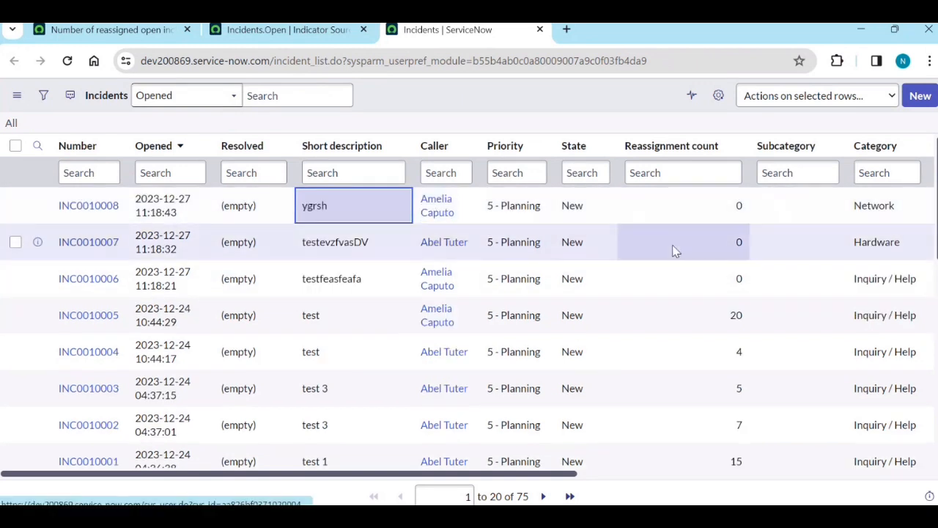
Set the reassignment count of INC0010008 to 7 and of INC0010007 to 10 directly in the list.
{"action": "double_click", "coordinate": [699, 205]}
{"action": "type", "text": "7"}
{"action": "left_click", "coordinate": [767, 203]}
{"action": "double_click", "coordinate": [740, 242]}
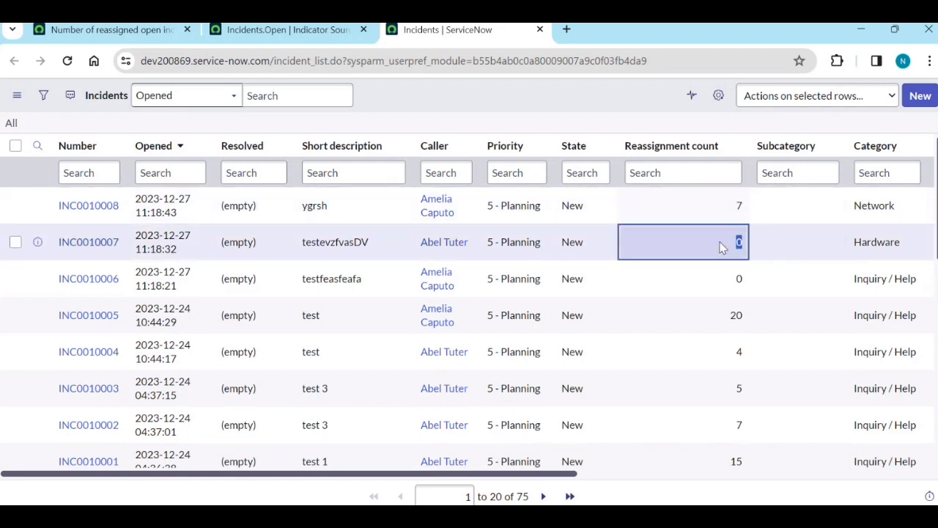
{"action": "left_click", "coordinate": [767, 240]}
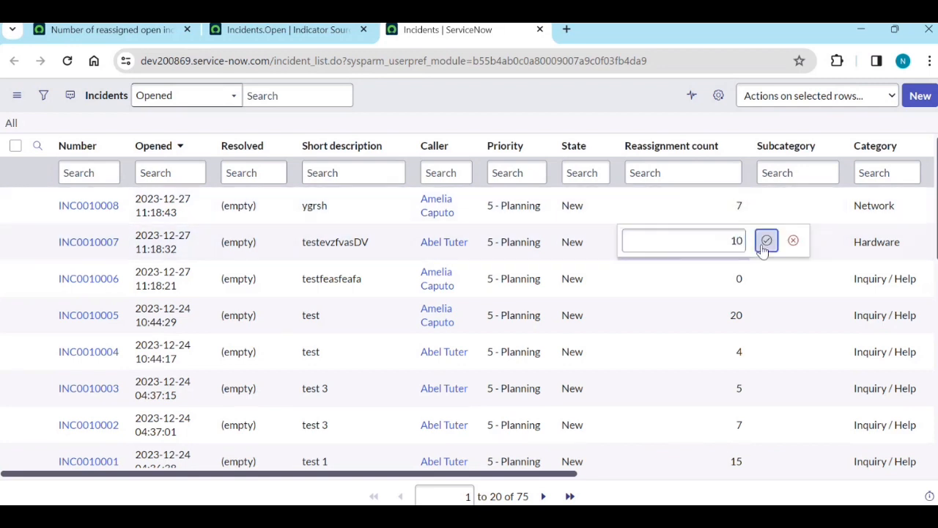
Set the reassignment count of INC0010006 to 15 directly in the list.
{"action": "double_click", "coordinate": [712, 273]}
{"action": "type", "text": "15"}
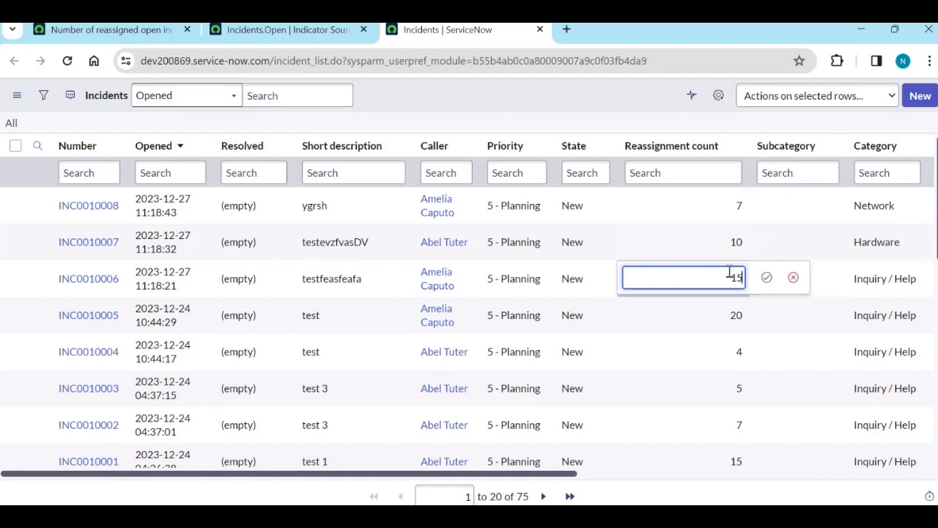
{"action": "left_click", "coordinate": [767, 277]}
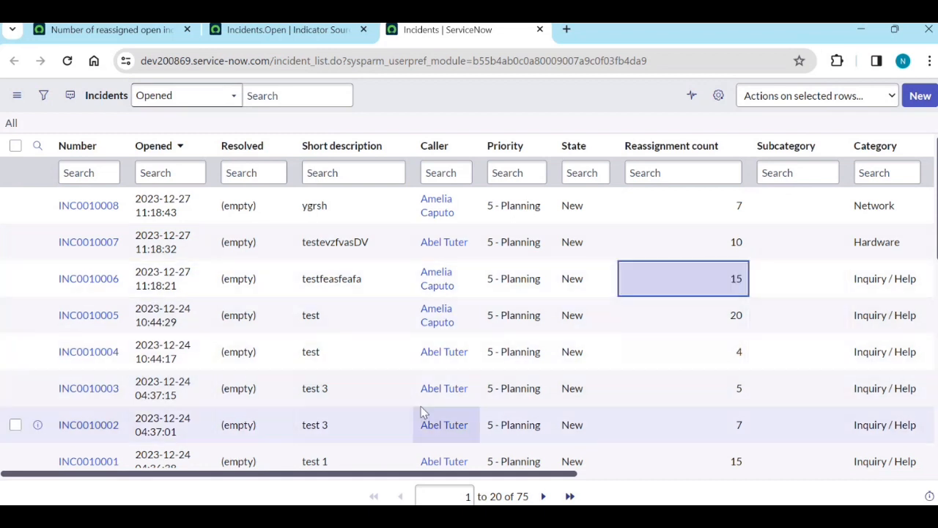
Return from the incident list to the "Number of reassigned open incidents" indicator and bring its data collection jobs into view.
{"action": "scroll", "coordinate": [422, 412], "scroll_direction": "down", "scroll_amount": 1}
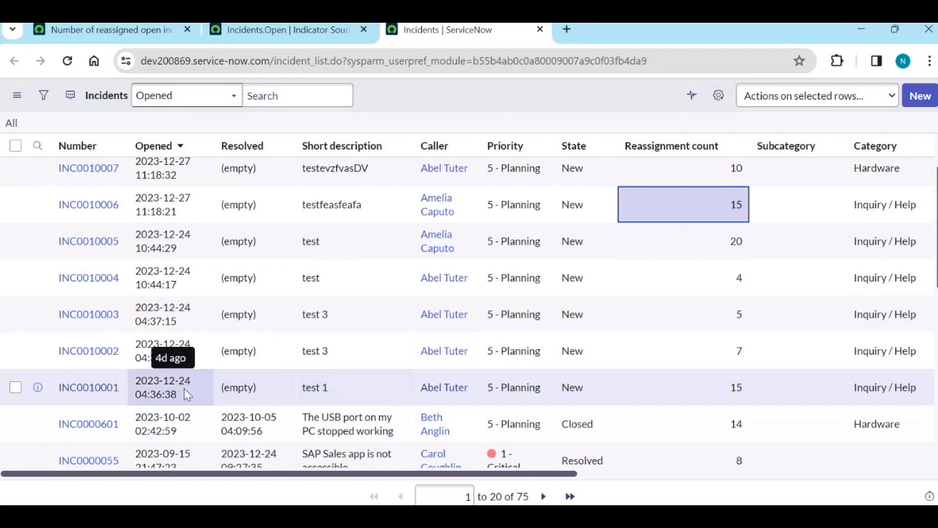
{"action": "scroll", "coordinate": [173, 268], "scroll_direction": "up", "scroll_amount": 2}
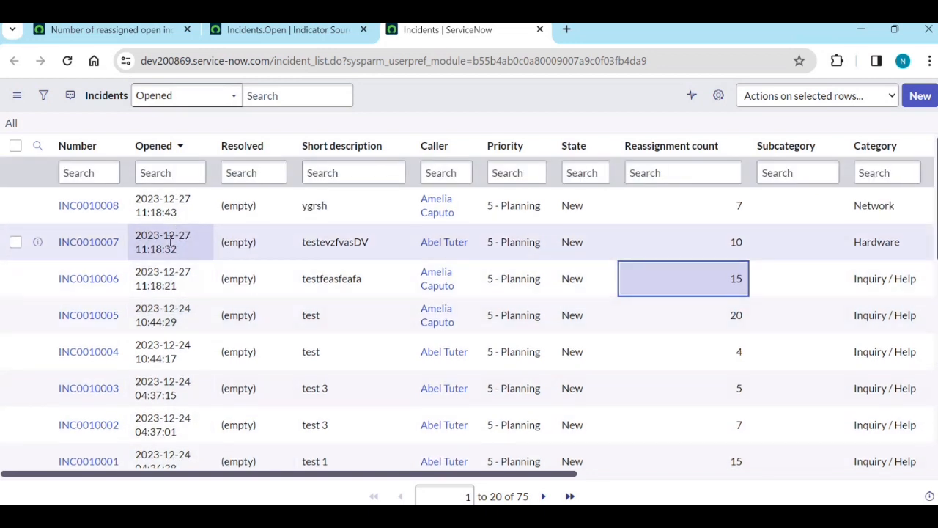
{"action": "left_click", "coordinate": [442, 111]}
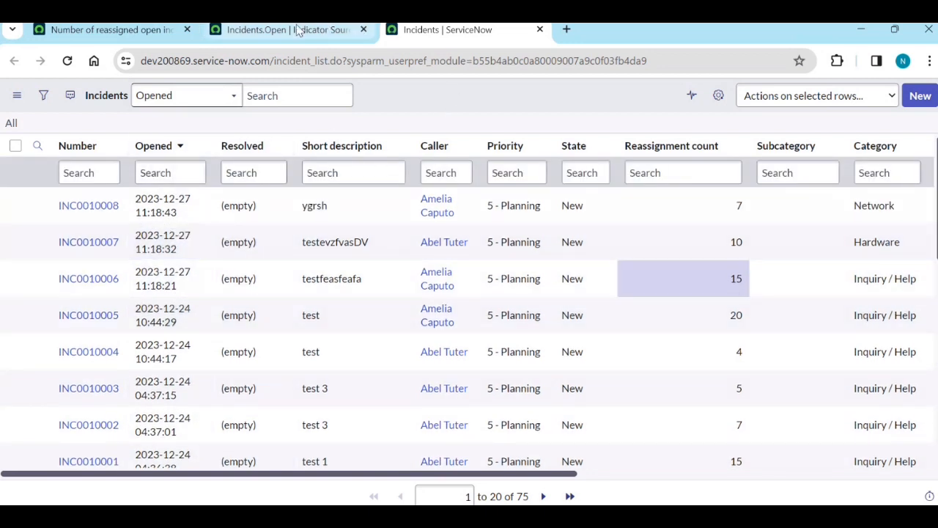
{"action": "left_click", "coordinate": [110, 29]}
{"action": "scroll", "coordinate": [290, 383], "scroll_direction": "down", "scroll_amount": 10}
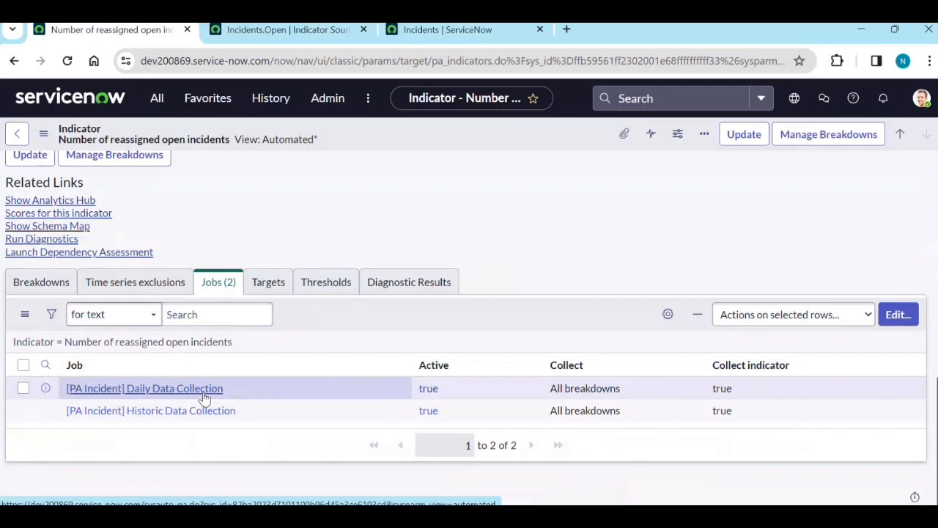
{"action": "middle_click", "coordinate": [204, 389]}
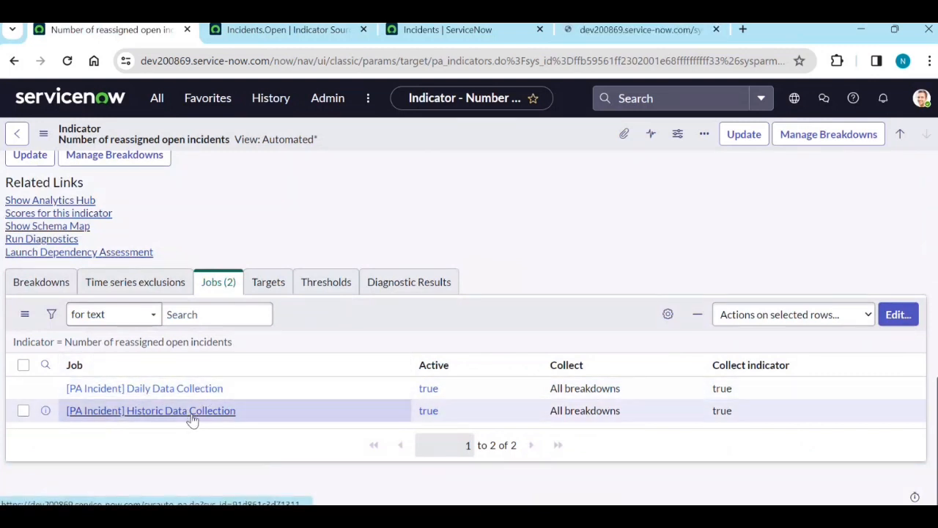
{"action": "scroll", "coordinate": [195, 418], "scroll_direction": "up", "scroll_amount": 2}
{"action": "scroll", "coordinate": [195, 418], "scroll_direction": "down", "scroll_amount": 2}
{"action": "middle_click", "coordinate": [636, 29]}
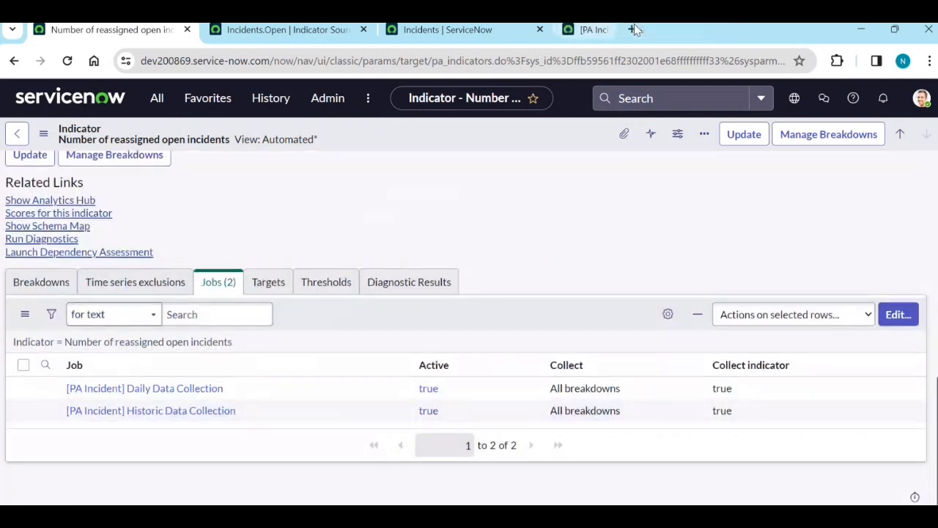
Open the [PA Incident] Historic Data Collection job in a new tab and replace its name with "Temp data for reassignmet".
{"action": "middle_click", "coordinate": [187, 416]}
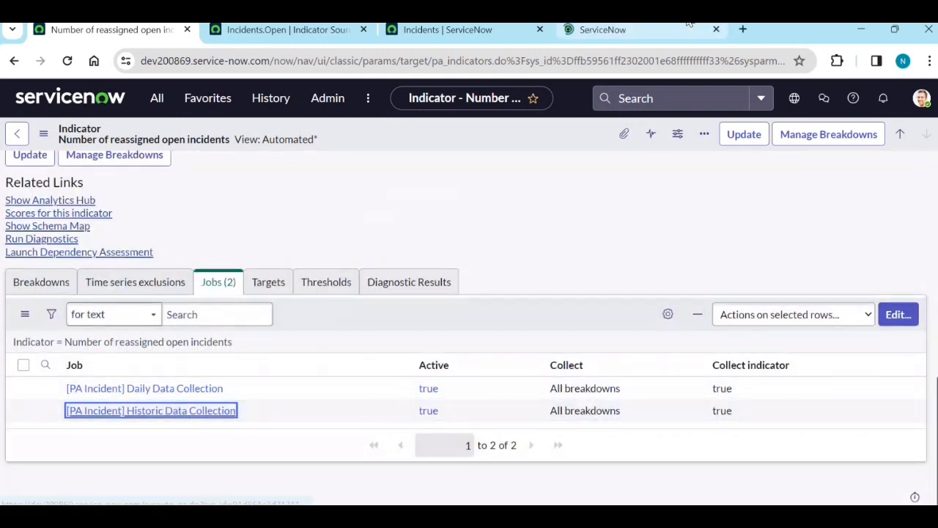
{"action": "left_click", "coordinate": [603, 29]}
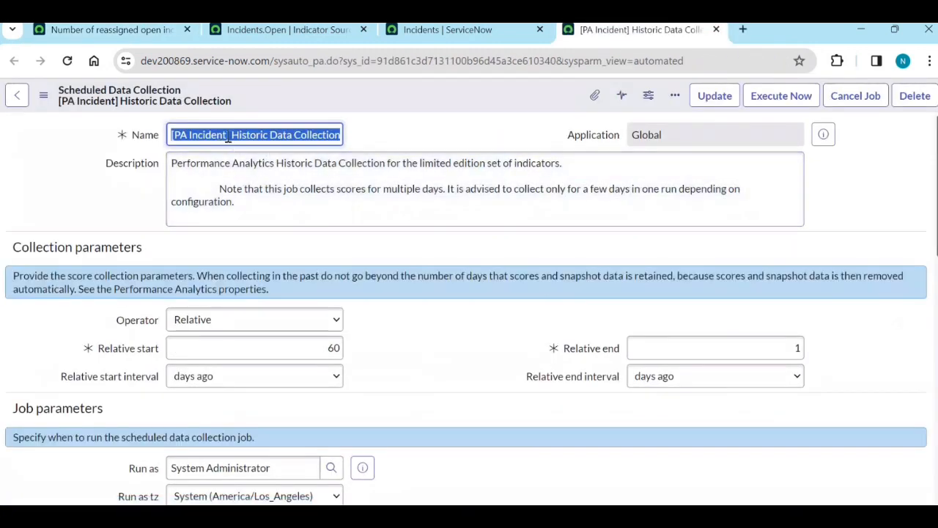
{"action": "left_click_drag", "start_coordinate": [231, 138], "coordinate": [170, 143]}
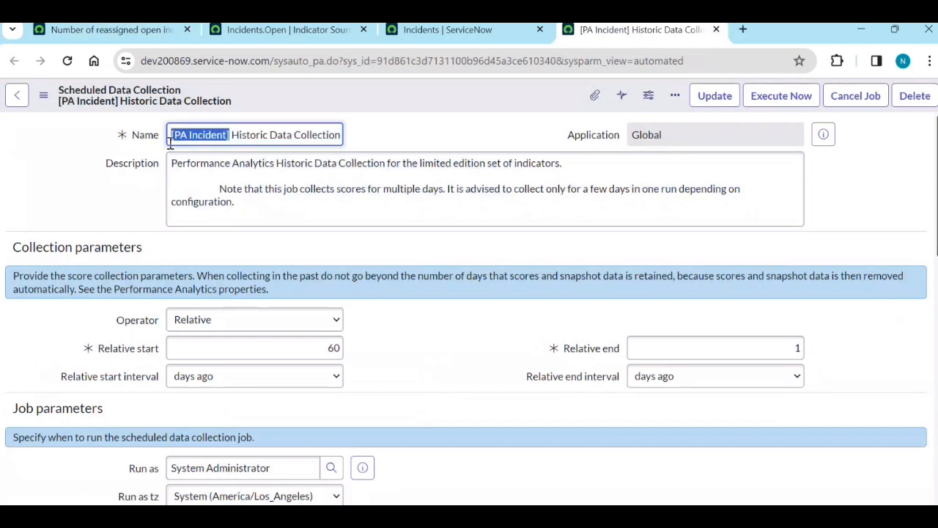
{"action": "left_click_drag", "start_coordinate": [341, 139], "coordinate": [171, 135]}
{"action": "key", "text": "BackSpace"}
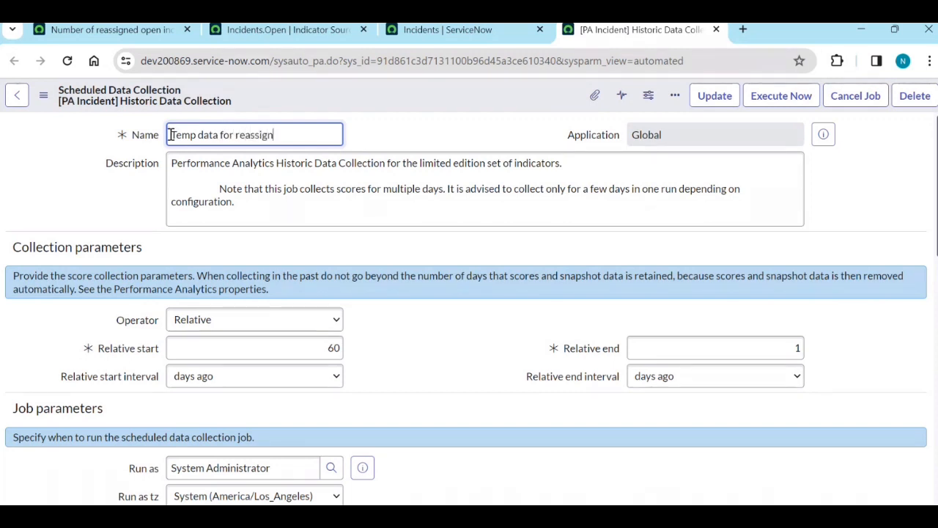
{"action": "left_click", "coordinate": [406, 138]}
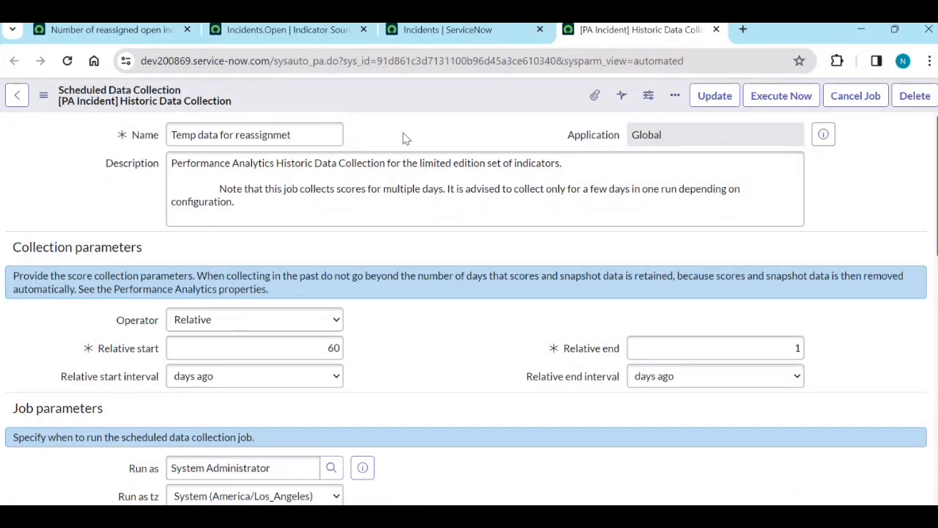
Set the collection period to a relative start of 9 months ago and a relative end of 0 days ago.
{"action": "scroll", "coordinate": [414, 293], "scroll_direction": "down", "scroll_amount": 2}
{"action": "double_click", "coordinate": [310, 198]}
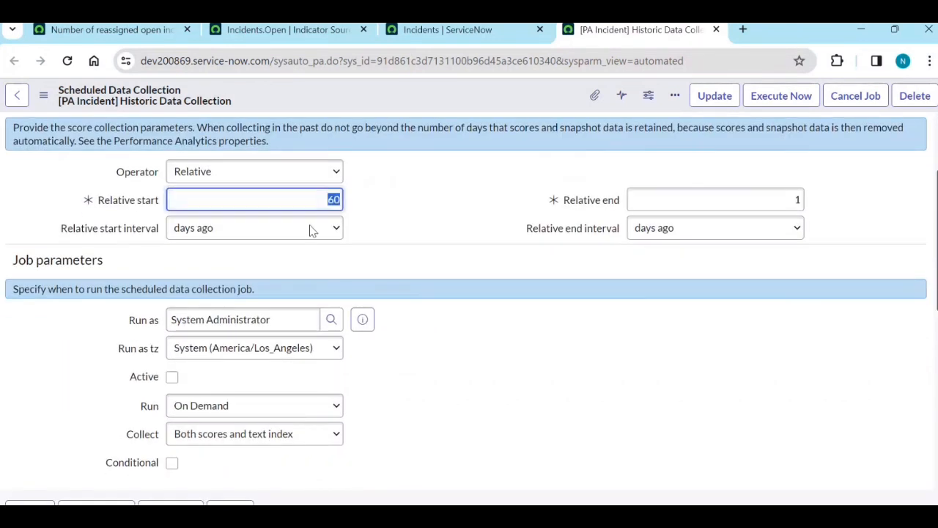
{"action": "left_click", "coordinate": [310, 235]}
{"action": "left_click", "coordinate": [272, 272]}
{"action": "double_click", "coordinate": [328, 199]}
{"action": "type", "text": "9"}
{"action": "left_click", "coordinate": [433, 220]}
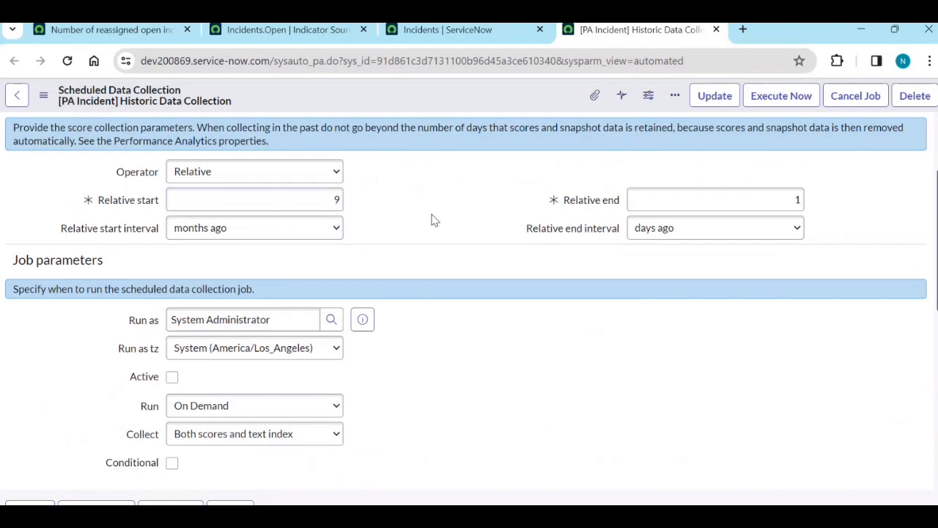
{"action": "double_click", "coordinate": [674, 208]}
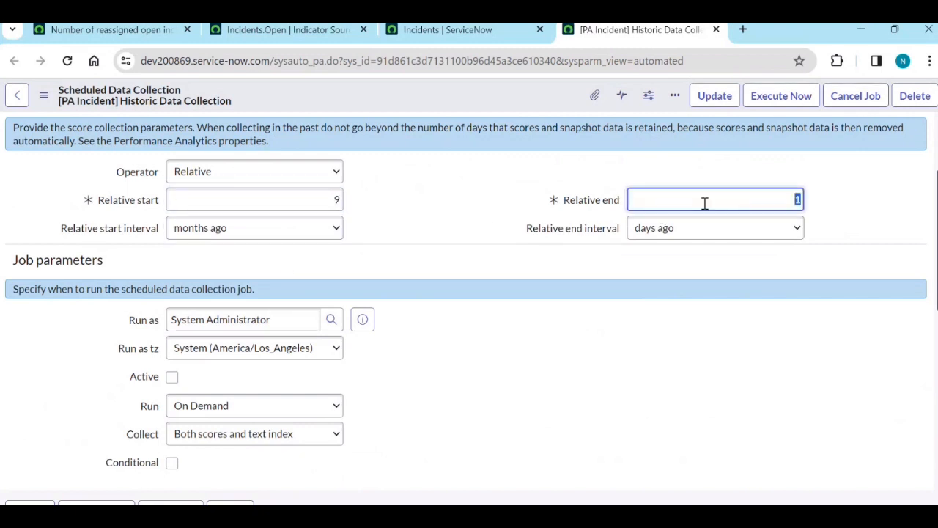
{"action": "left_click", "coordinate": [426, 190]}
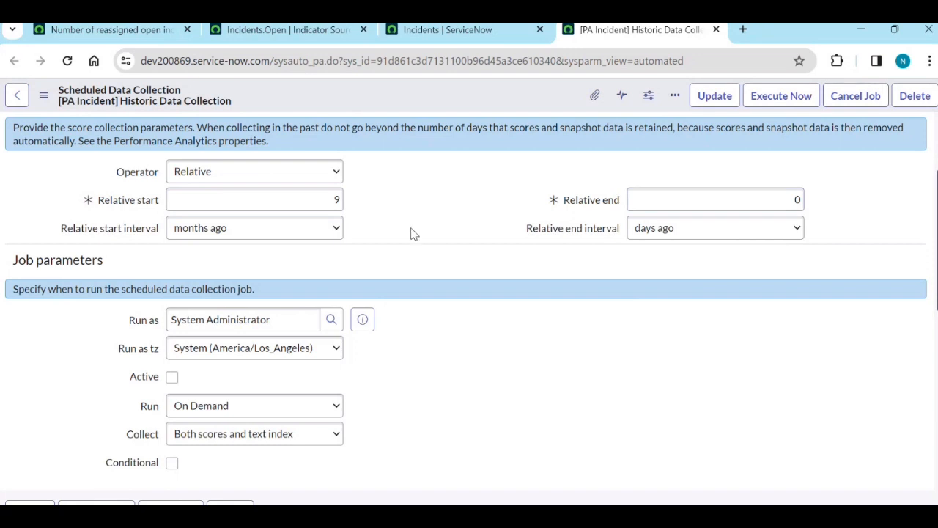
Insert the edited job as a new scheduled data collection record and stay on its form.
{"action": "scroll", "coordinate": [410, 232], "scroll_direction": "down", "scroll_amount": 2}
{"action": "scroll", "coordinate": [417, 249], "scroll_direction": "up", "scroll_amount": 4}
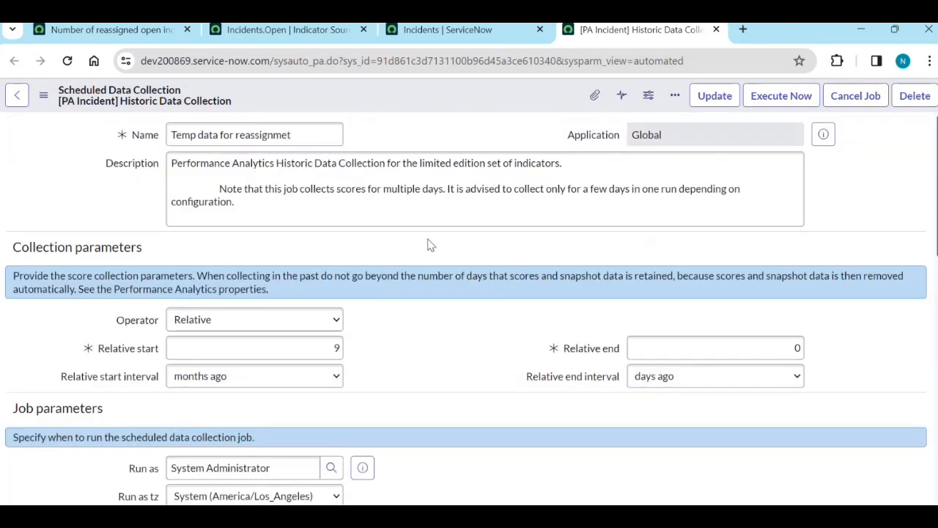
{"action": "right_click", "coordinate": [404, 86]}
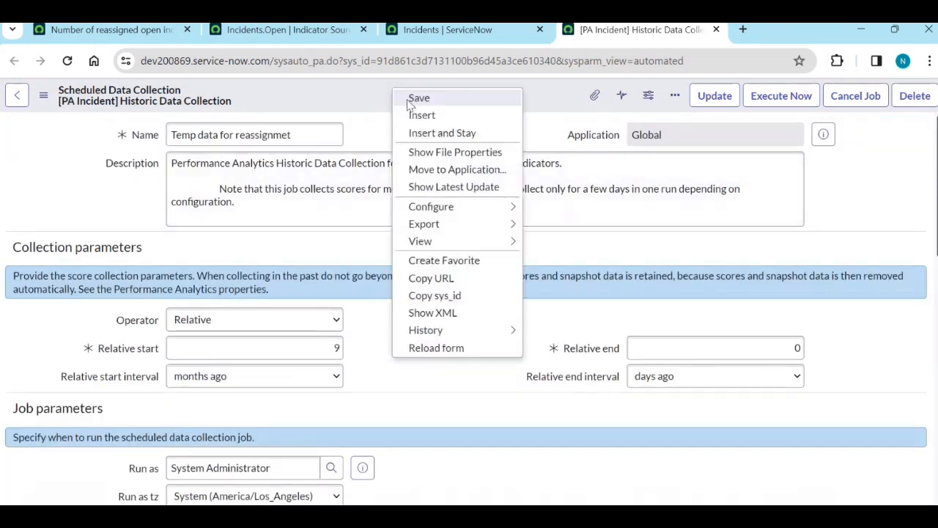
{"action": "left_click", "coordinate": [429, 136]}
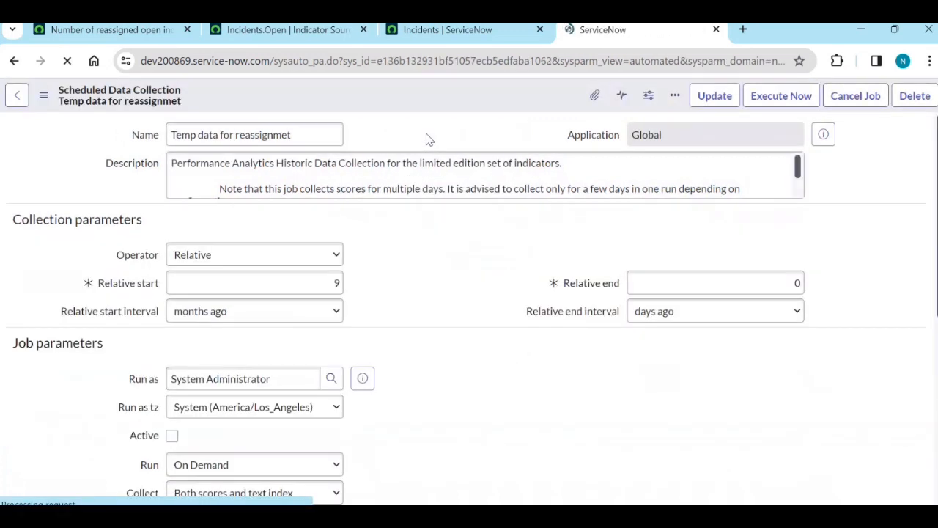
Add "Number of reassigned open incidents" to the new job's indicators list and save the selection.
{"action": "scroll", "coordinate": [427, 286], "scroll_direction": "down", "scroll_amount": 4}
{"action": "scroll", "coordinate": [427, 286], "scroll_direction": "down", "scroll_amount": 2}
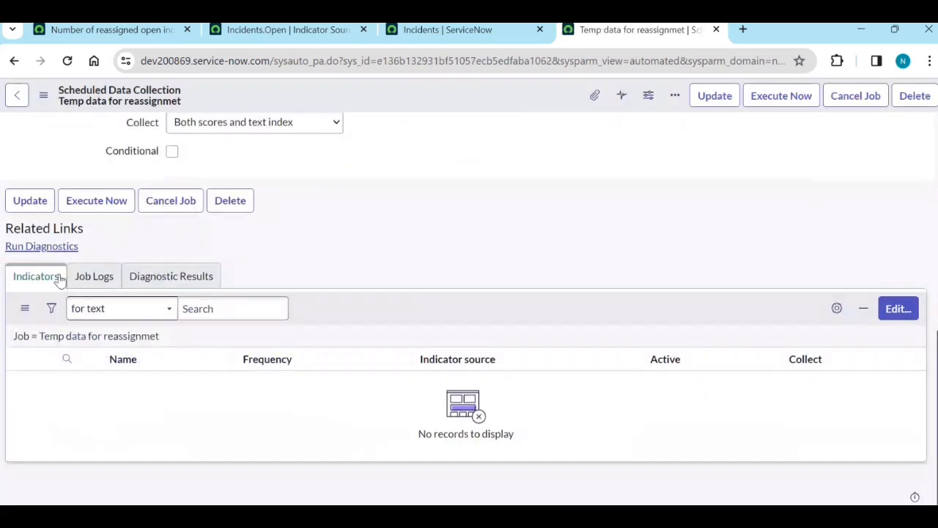
{"action": "left_click", "coordinate": [896, 309]}
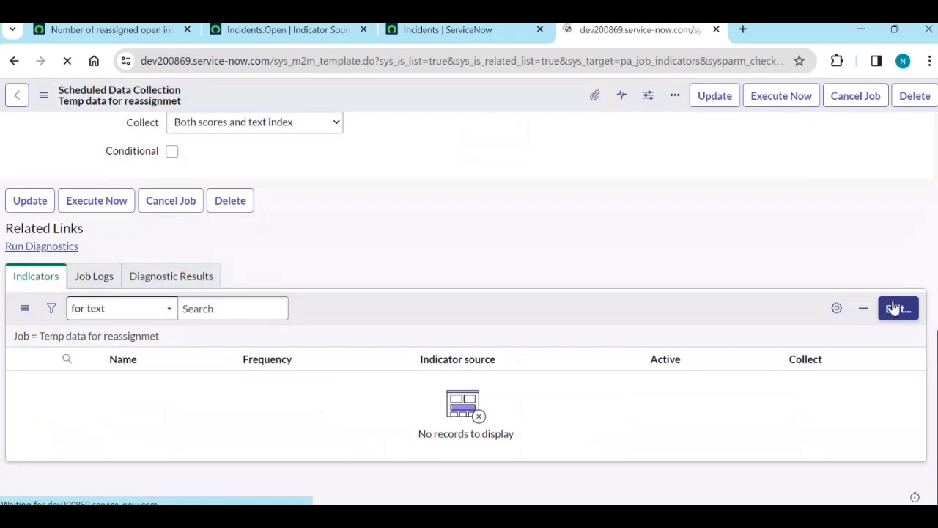
{"action": "left_click", "coordinate": [309, 268]}
{"action": "type", "text": "num"}
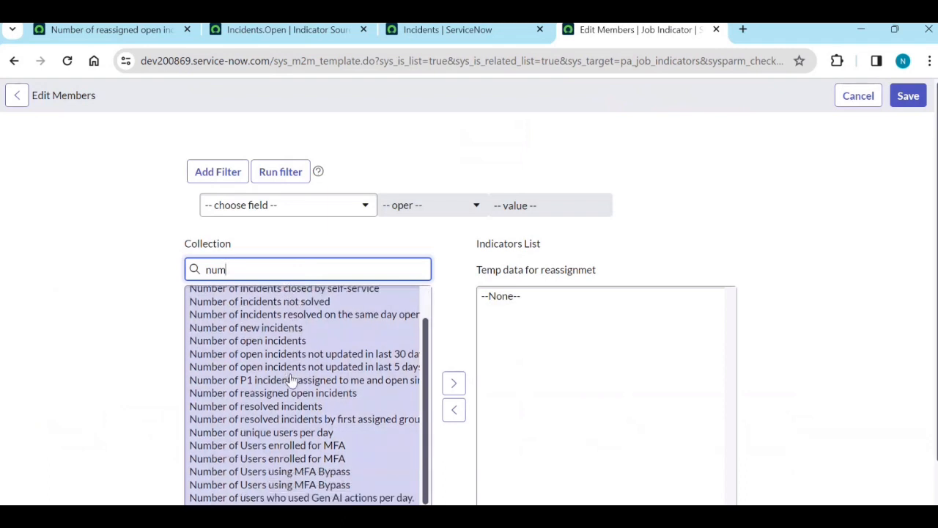
{"action": "left_click", "coordinate": [293, 394]}
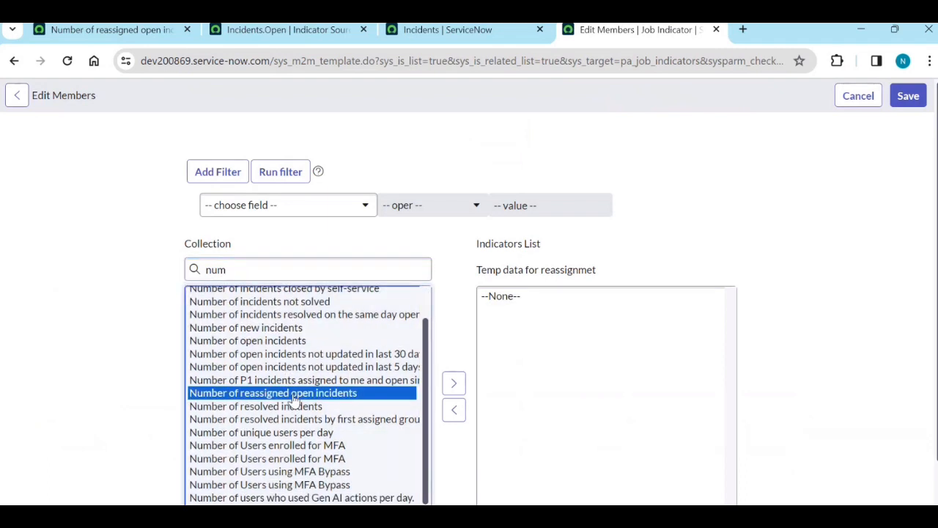
{"action": "left_click", "coordinate": [454, 383]}
{"action": "scroll", "coordinate": [477, 440], "scroll_direction": "down", "scroll_amount": 1}
{"action": "left_click", "coordinate": [491, 487]}
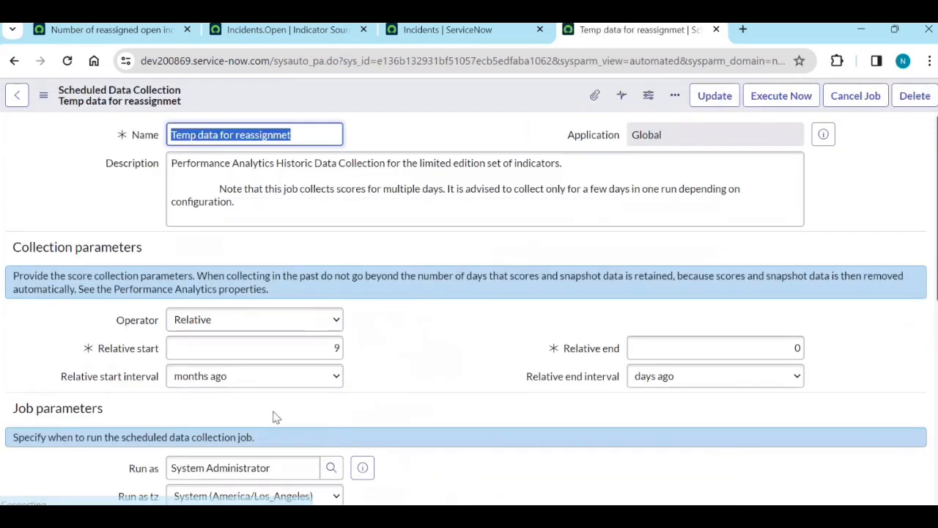
Execute the "Temp data for reassignmet" data collection job immediately.
{"action": "scroll", "coordinate": [207, 396], "scroll_direction": "down", "scroll_amount": 3}
{"action": "scroll", "coordinate": [207, 396], "scroll_direction": "down", "scroll_amount": 3}
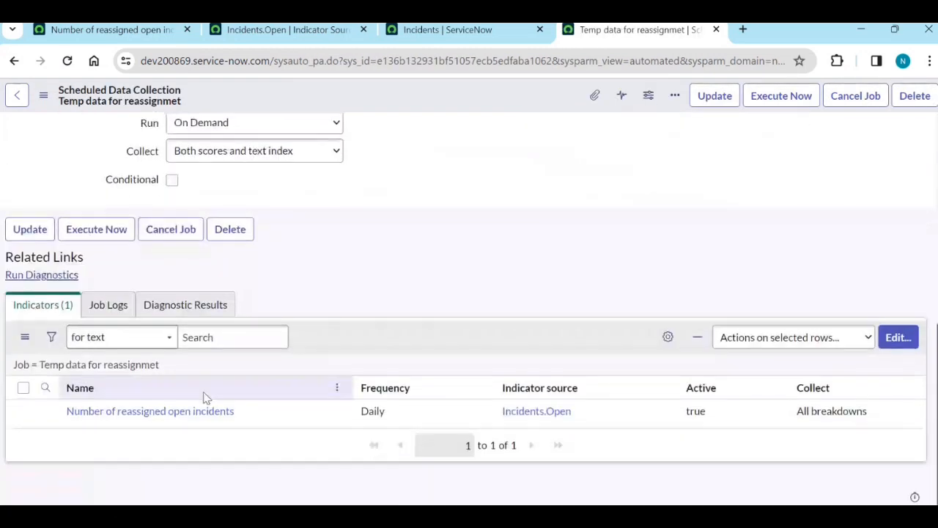
{"action": "left_click", "coordinate": [105, 236]}
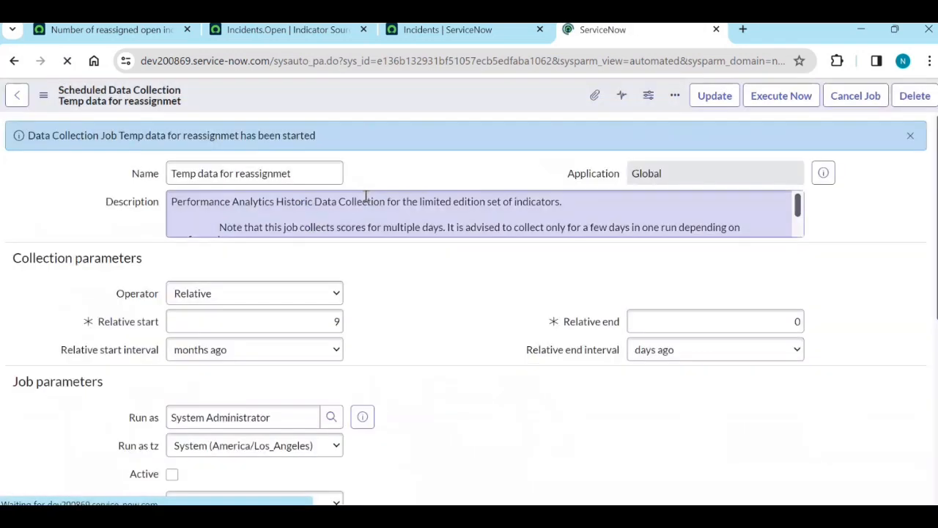
Show the job's logs and monitor the collection run's state until it finishes.
{"action": "scroll", "coordinate": [370, 244], "scroll_direction": "down", "scroll_amount": 4}
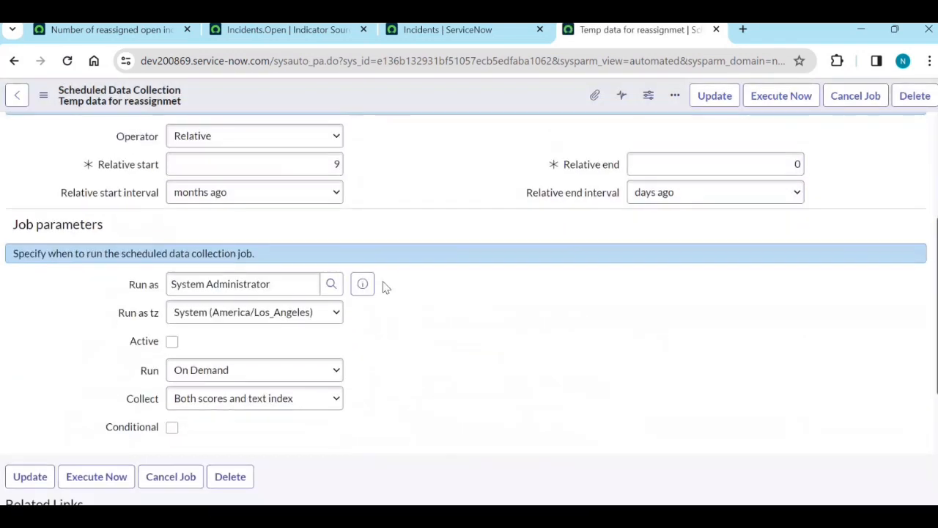
{"action": "scroll", "coordinate": [384, 281], "scroll_direction": "down", "scroll_amount": 2}
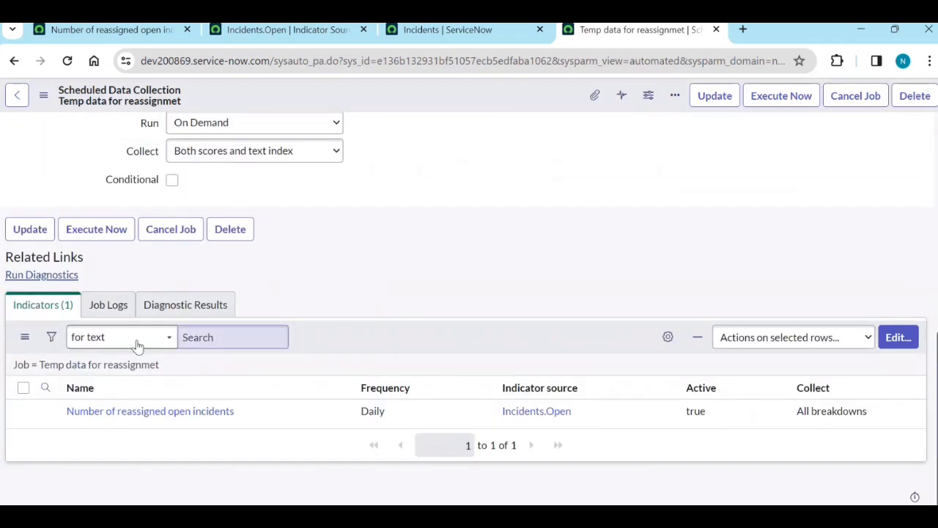
{"action": "left_click", "coordinate": [107, 304]}
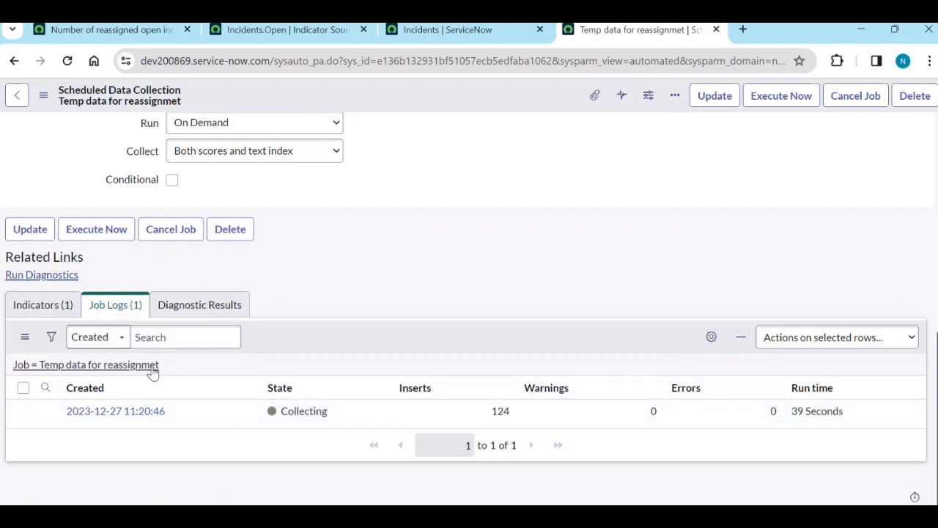
{"action": "scroll", "coordinate": [347, 300], "scroll_direction": "up", "scroll_amount": 5}
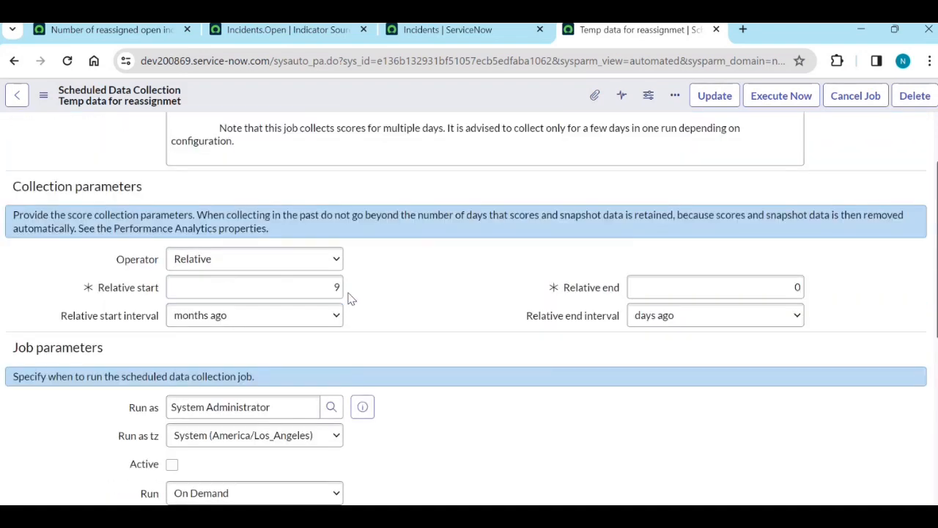
{"action": "scroll", "coordinate": [401, 294], "scroll_direction": "down", "scroll_amount": 3}
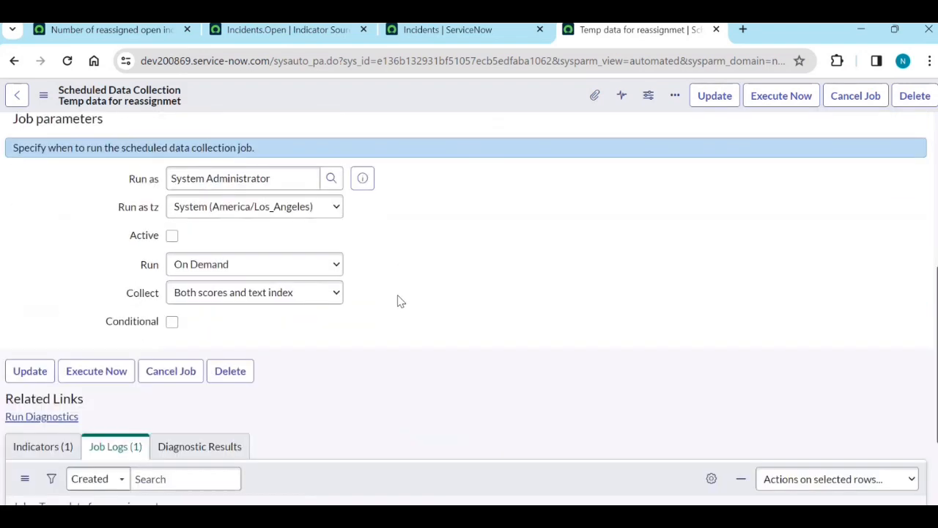
{"action": "scroll", "coordinate": [401, 300], "scroll_direction": "down", "scroll_amount": 2}
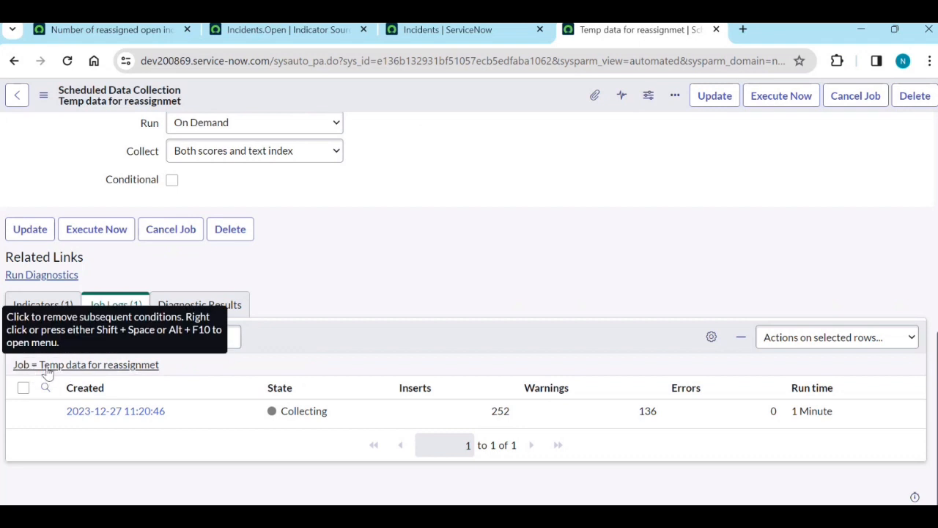
{"action": "left_click", "coordinate": [22, 343]}
{"action": "key", "text": "Escape"}
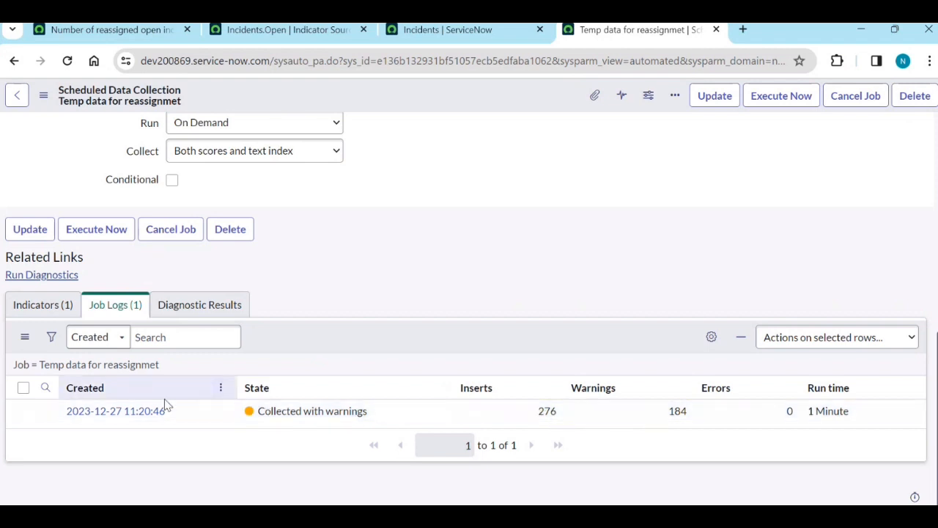
Open the job log record in a new tab and examine its detailed data collector messages.
{"action": "middle_click", "coordinate": [131, 420]}
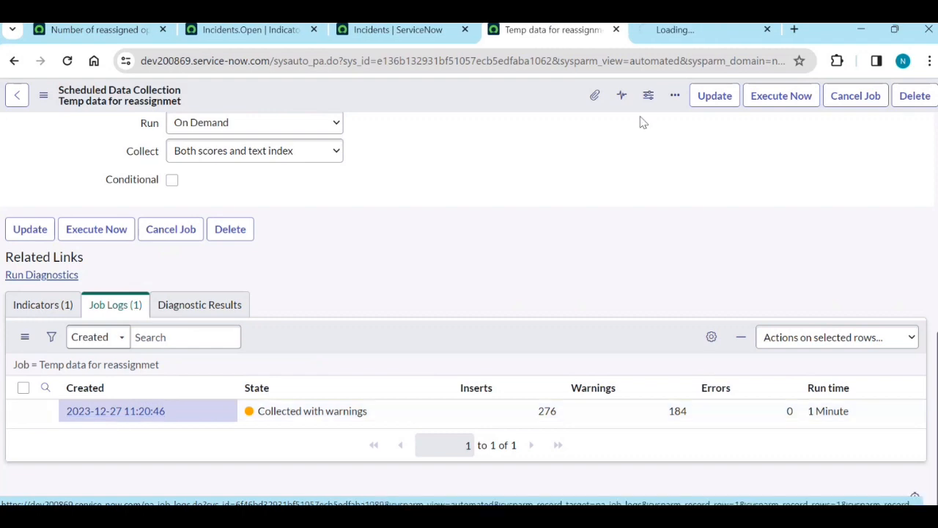
{"action": "left_click", "coordinate": [691, 29]}
{"action": "scroll", "coordinate": [137, 408], "scroll_direction": "down", "scroll_amount": 15}
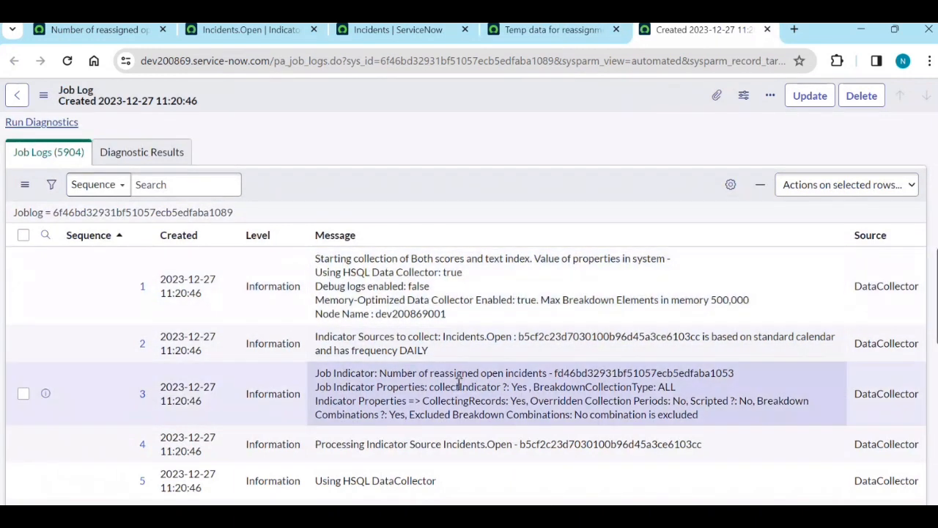
{"action": "scroll", "coordinate": [460, 398], "scroll_direction": "down", "scroll_amount": 4}
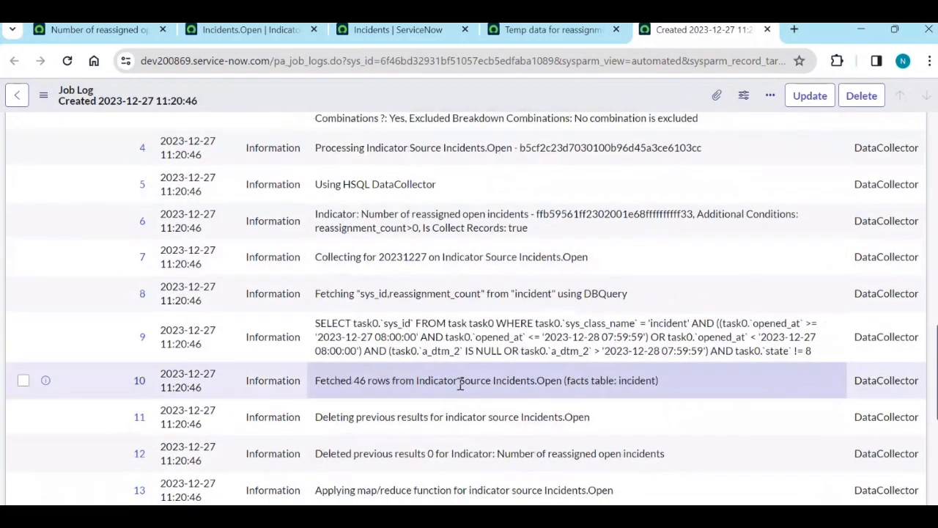
Review the remaining data collector messages and the job log's settings and summary fields.
{"action": "scroll", "coordinate": [461, 385], "scroll_direction": "down", "scroll_amount": 3}
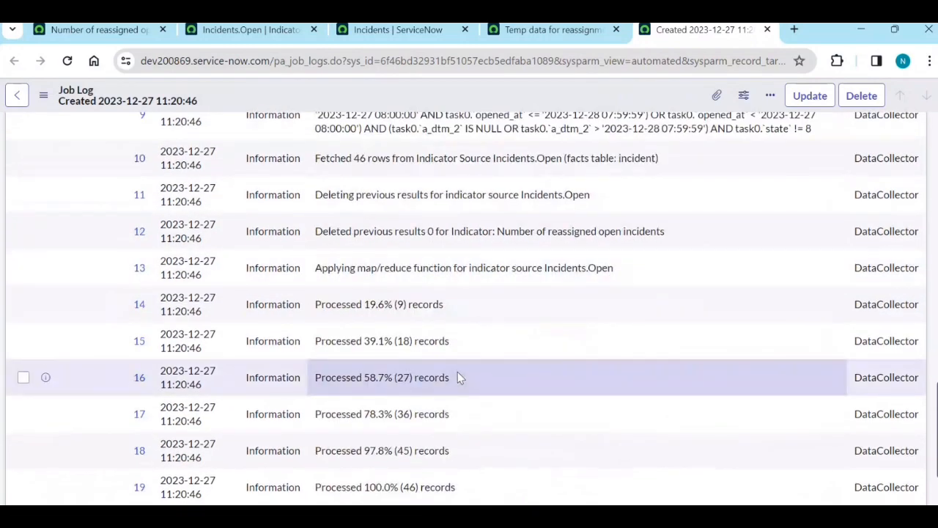
{"action": "scroll", "coordinate": [253, 319], "scroll_direction": "up", "scroll_amount": 8}
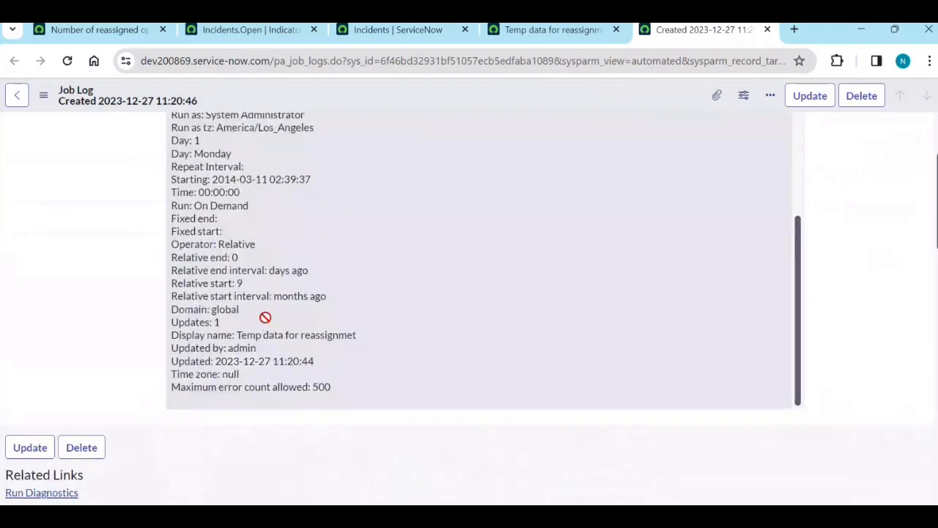
{"action": "scroll", "coordinate": [265, 317], "scroll_direction": "up", "scroll_amount": 5}
{"action": "scroll", "coordinate": [72, 264], "scroll_direction": "up", "scroll_amount": 3}
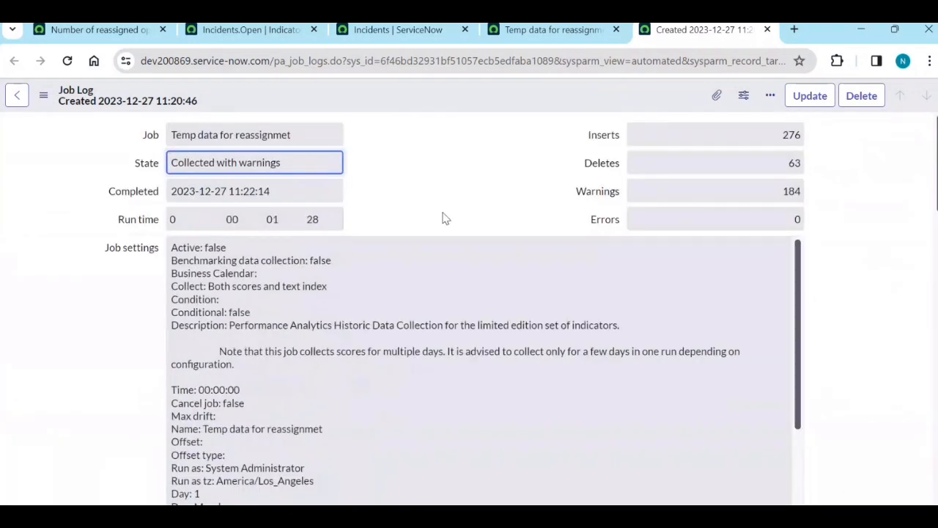
Return to the "Temp data for reassignmet" job and review its indicators, job logs and collection parameters.
{"action": "left_click", "coordinate": [543, 40]}
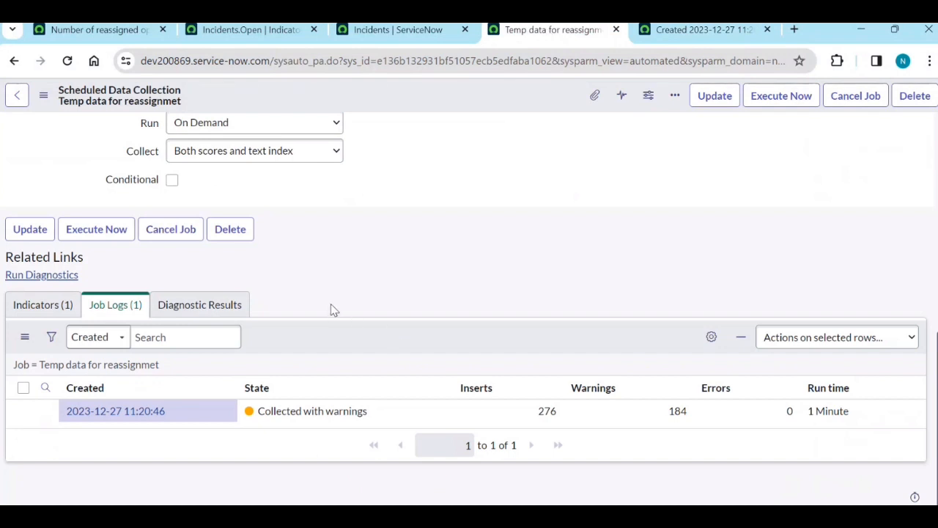
{"action": "left_click", "coordinate": [58, 310]}
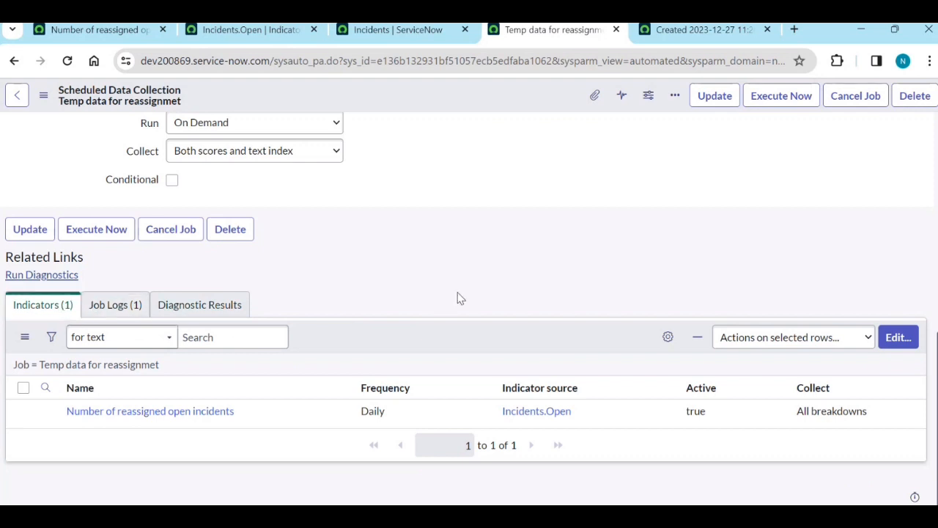
{"action": "left_click", "coordinate": [118, 311]}
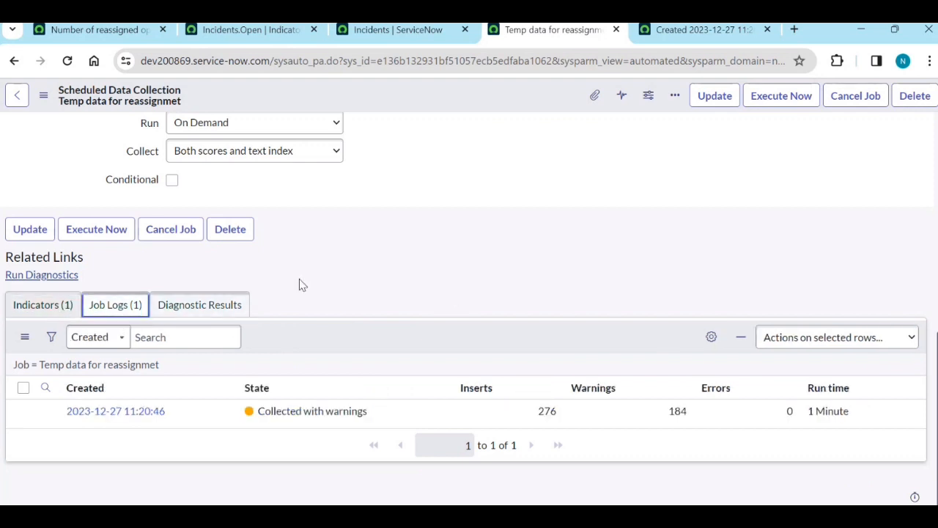
{"action": "scroll", "coordinate": [473, 233], "scroll_direction": "up", "scroll_amount": 3}
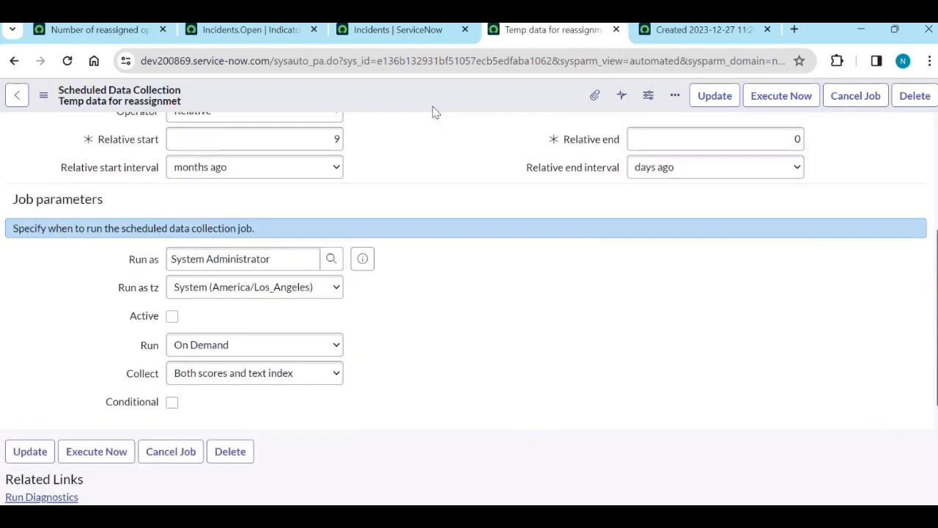
Return to the "Number of reassigned open incidents" indicator and open it in Analytics Hub.
{"action": "left_click", "coordinate": [396, 29]}
{"action": "left_click", "coordinate": [258, 25]}
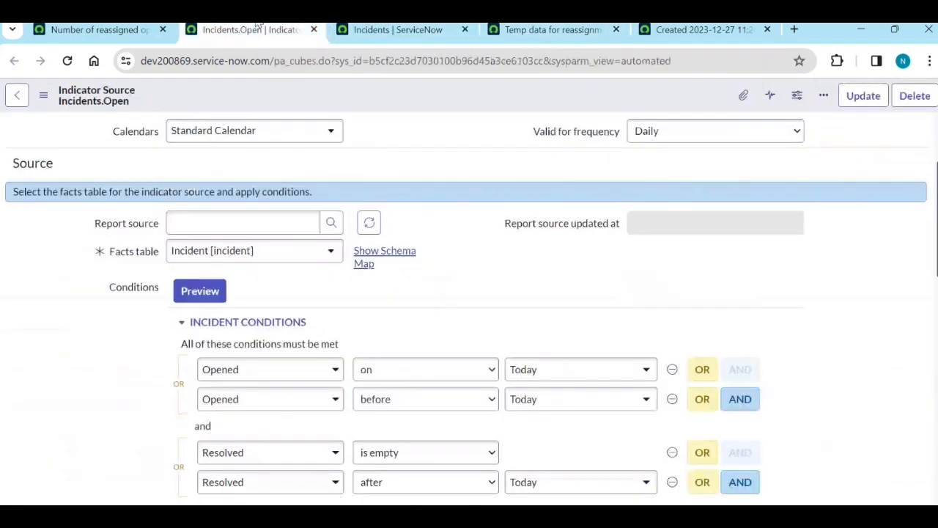
{"action": "left_click", "coordinate": [129, 31]}
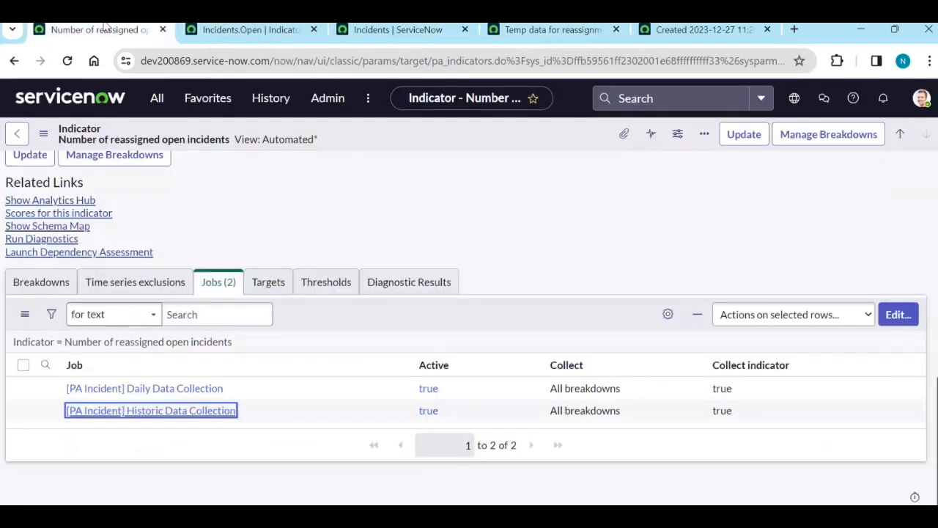
{"action": "left_click", "coordinate": [70, 201]}
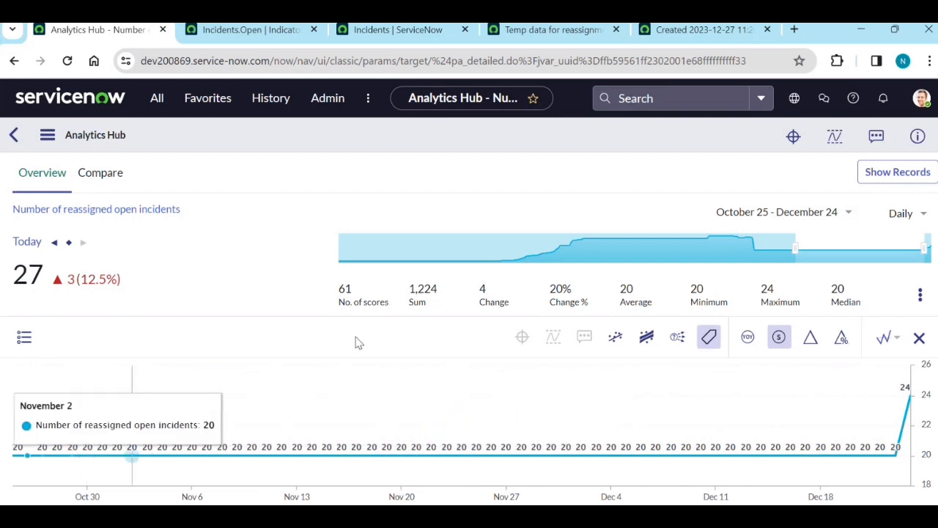
Set the chart's date range from 2023-09-01 to December 27, 2023, and show the indicator's breakdowns pane.
{"action": "left_click", "coordinate": [794, 214]}
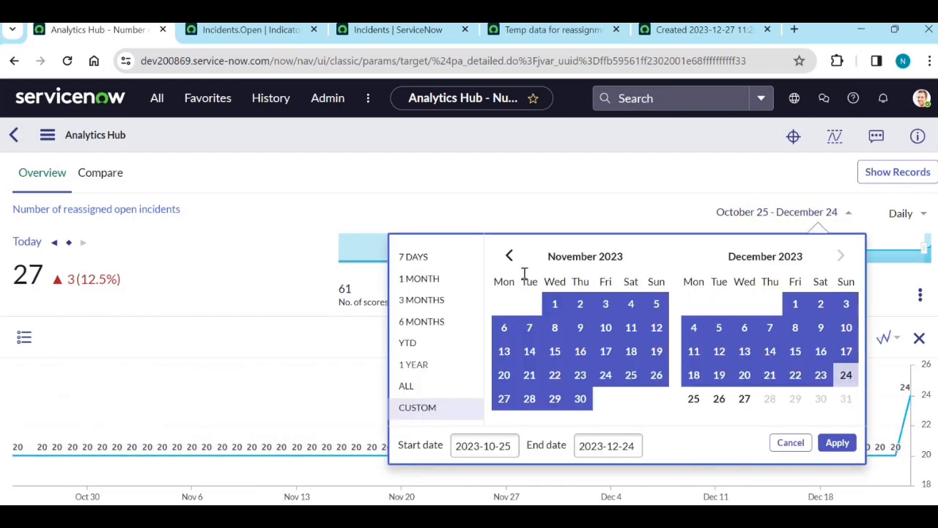
{"action": "left_click", "coordinate": [510, 257]}
{"action": "left_click", "coordinate": [510, 257]}
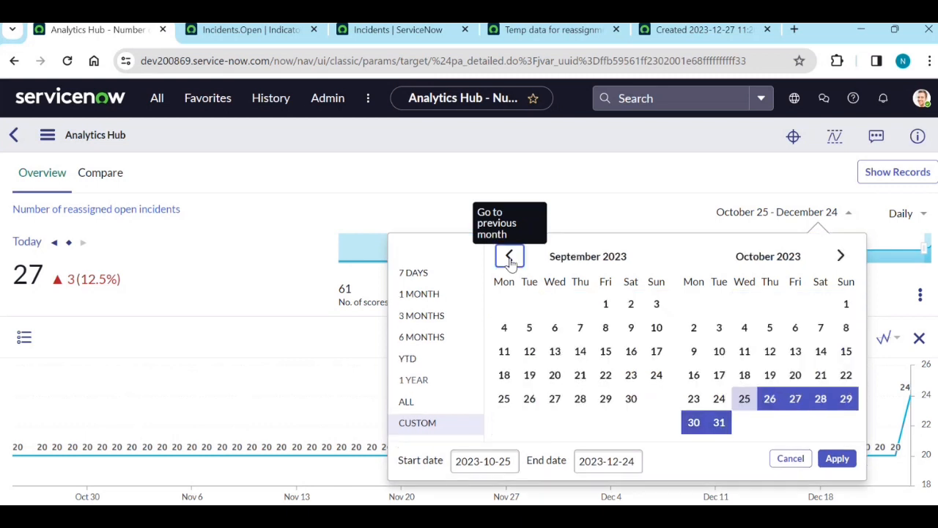
{"action": "left_click", "coordinate": [608, 306]}
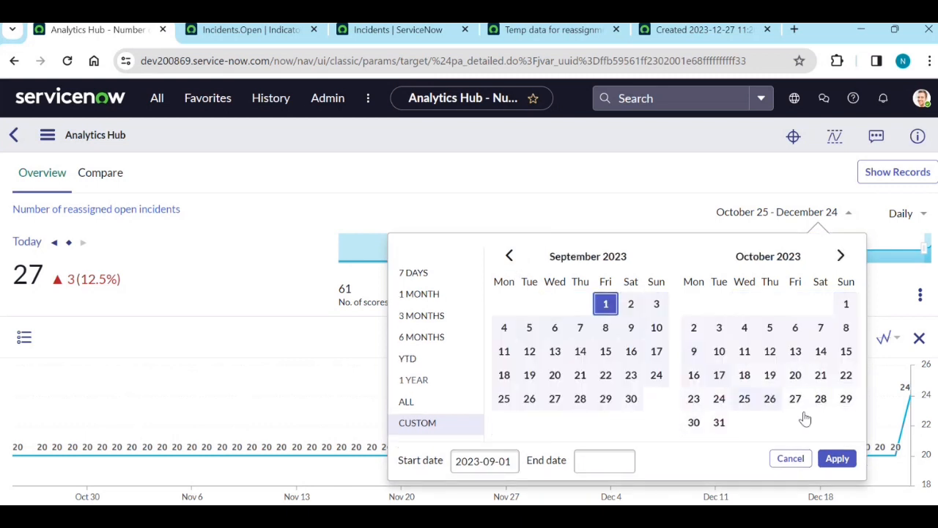
{"action": "left_click", "coordinate": [841, 256]}
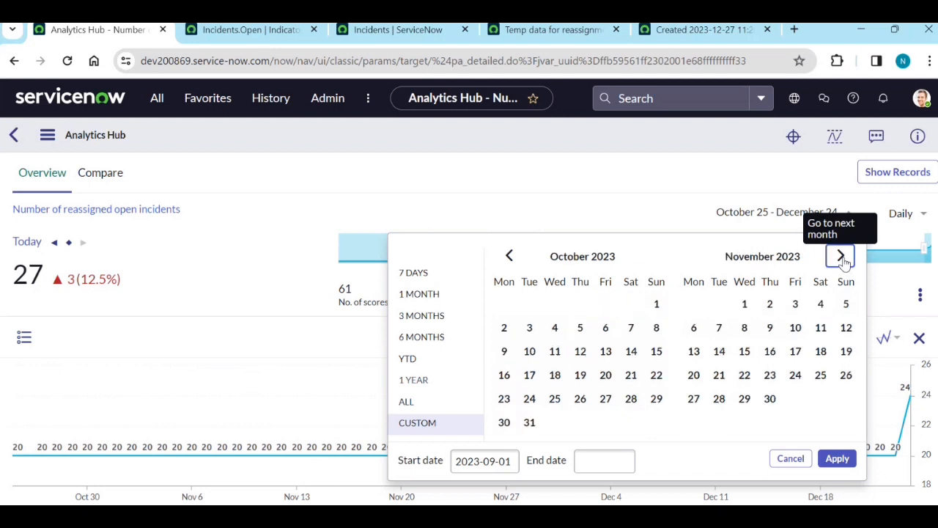
{"action": "left_click", "coordinate": [841, 256]}
{"action": "left_click", "coordinate": [745, 399]}
{"action": "left_click", "coordinate": [836, 443]}
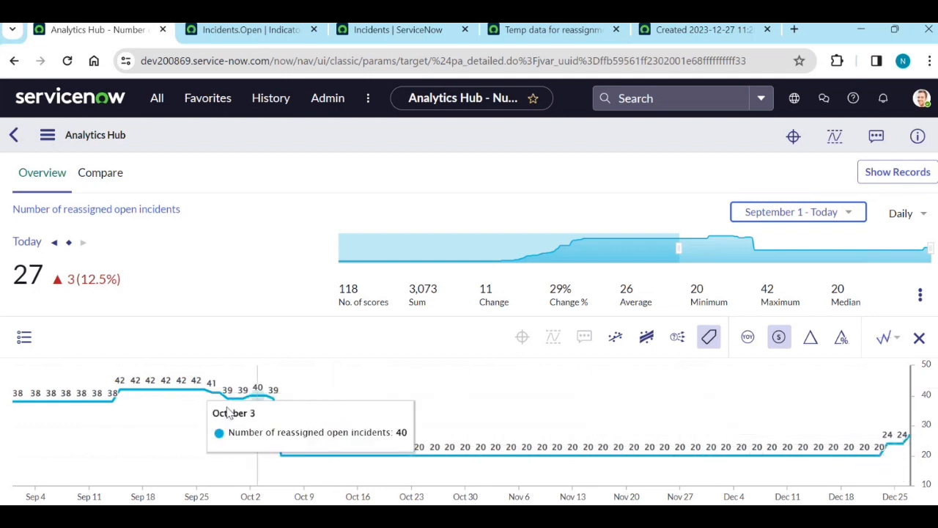
{"action": "left_click", "coordinate": [23, 337]}
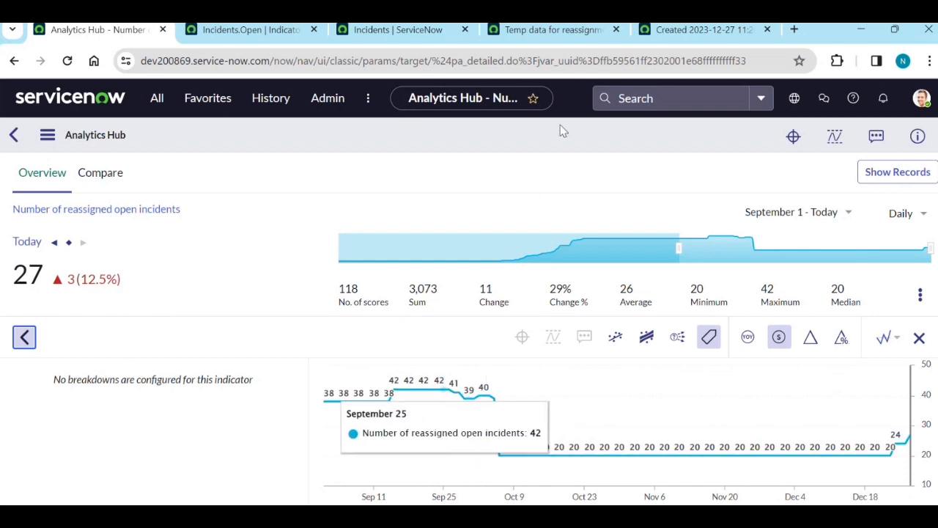
Find Bucket Groups among the favorite Performance Analytics modules and open its list.
{"action": "left_click", "coordinate": [157, 98]}
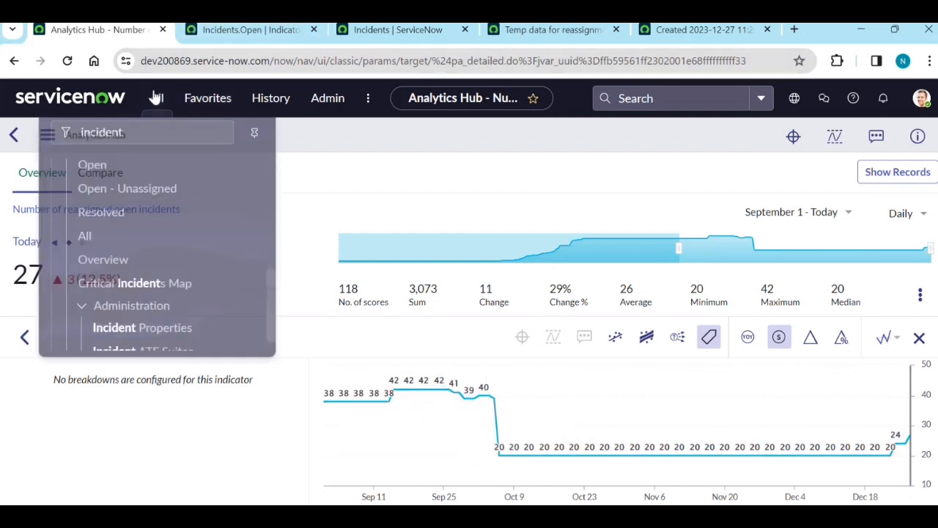
{"action": "left_click", "coordinate": [208, 97]}
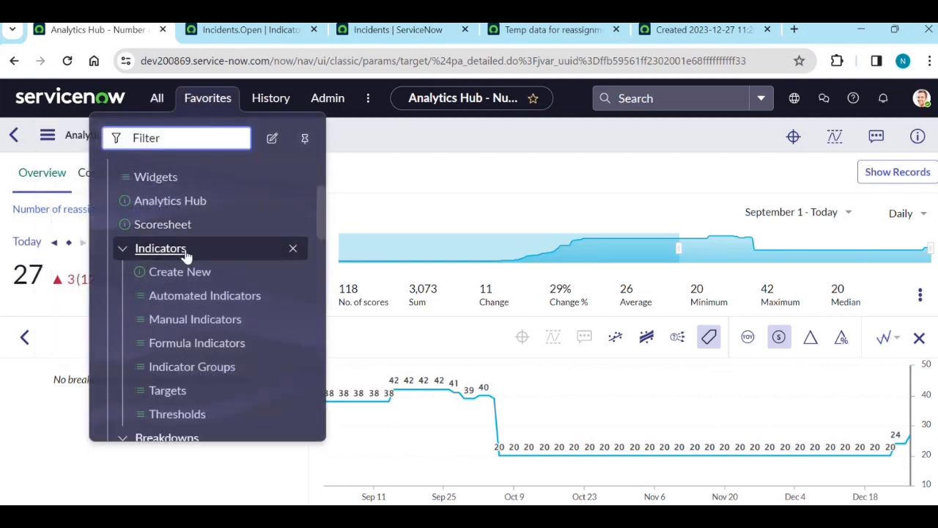
{"action": "scroll", "coordinate": [199, 287], "scroll_direction": "down", "scroll_amount": 1}
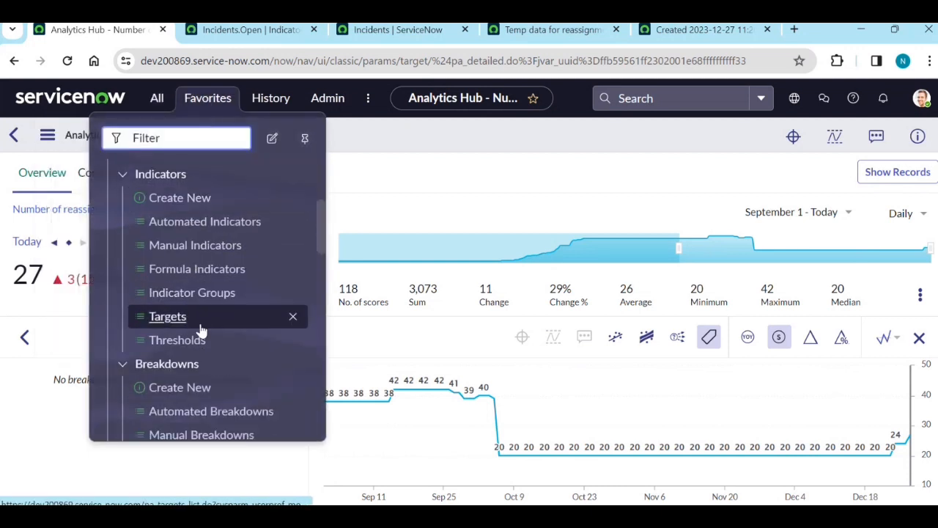
{"action": "scroll", "coordinate": [205, 334], "scroll_direction": "down", "scroll_amount": 4}
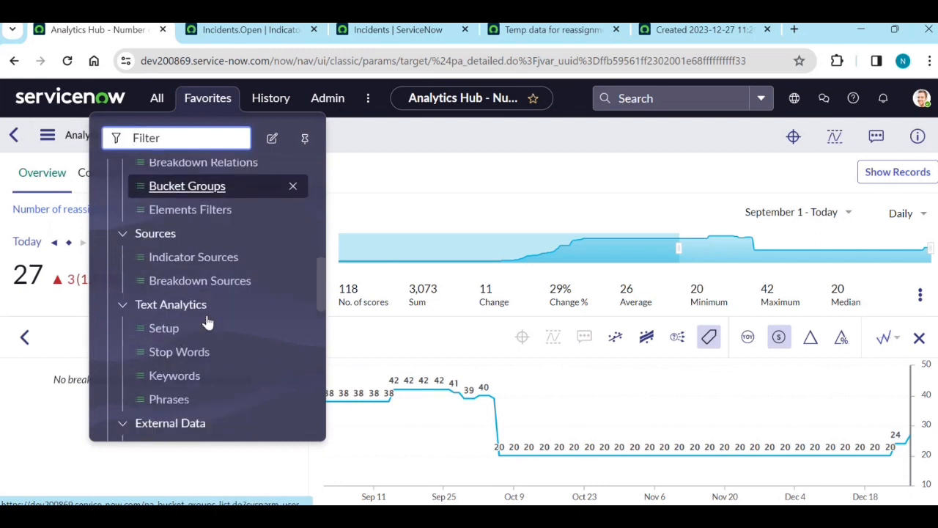
{"action": "scroll", "coordinate": [207, 323], "scroll_direction": "down", "scroll_amount": 3}
{"action": "scroll", "coordinate": [218, 312], "scroll_direction": "up", "scroll_amount": 1}
{"action": "scroll", "coordinate": [220, 312], "scroll_direction": "up", "scroll_amount": 6}
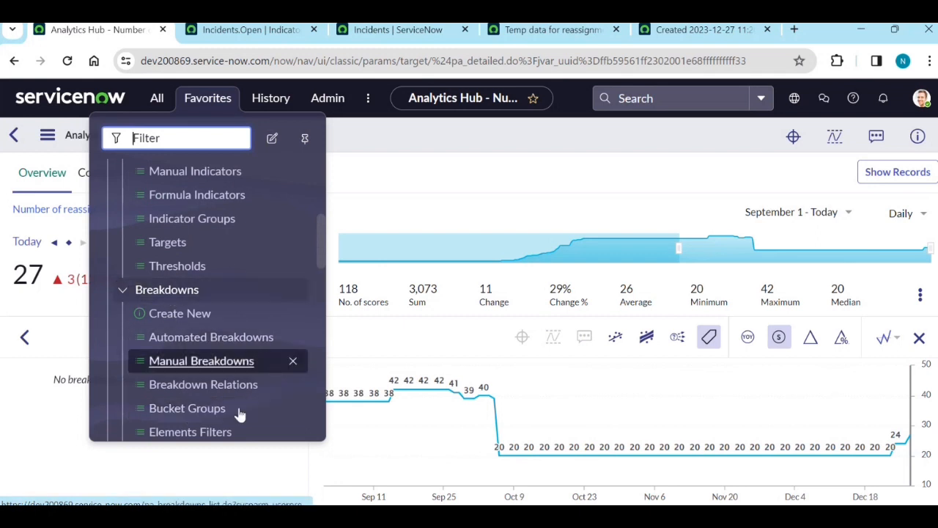
{"action": "left_click", "coordinate": [190, 409]}
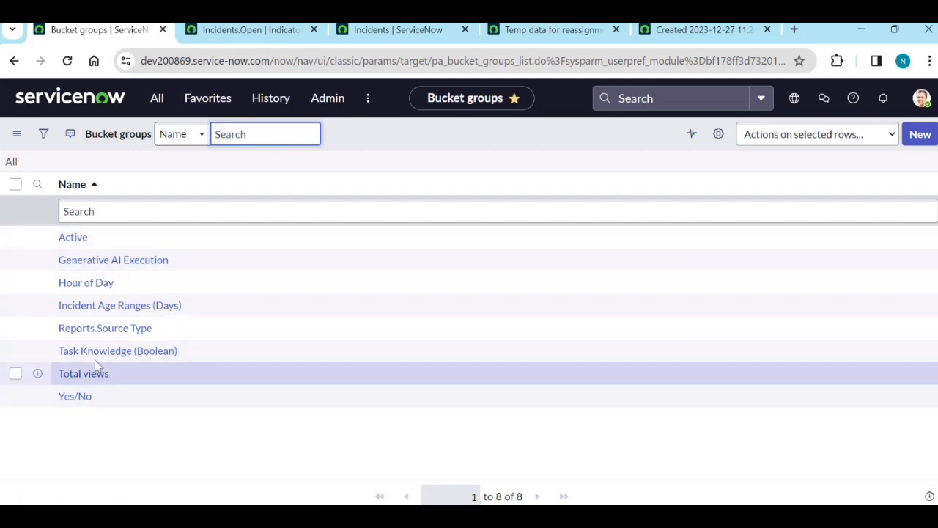
Start a new bucket group named "Reassignment Count" and add a "0-7" bucket with no start and an end of 8.
{"action": "left_click", "coordinate": [920, 136]}
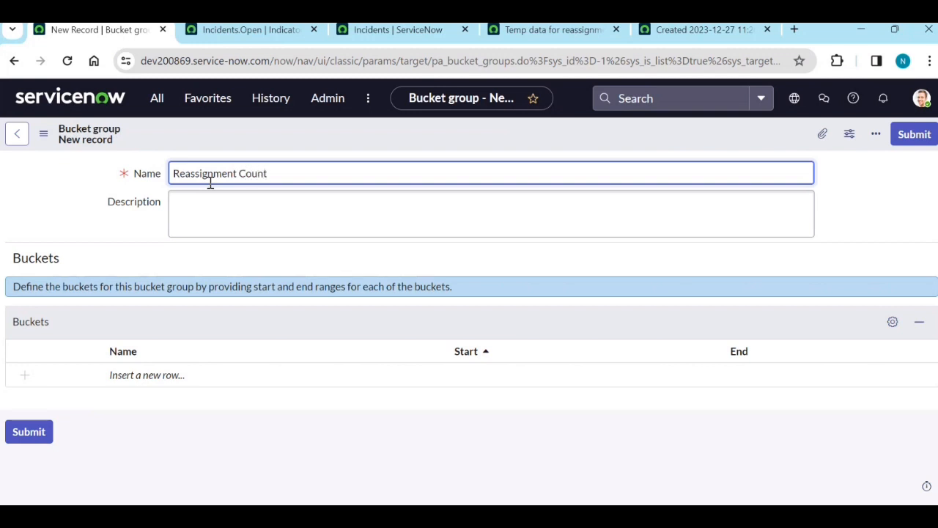
{"action": "left_click", "coordinate": [64, 210]}
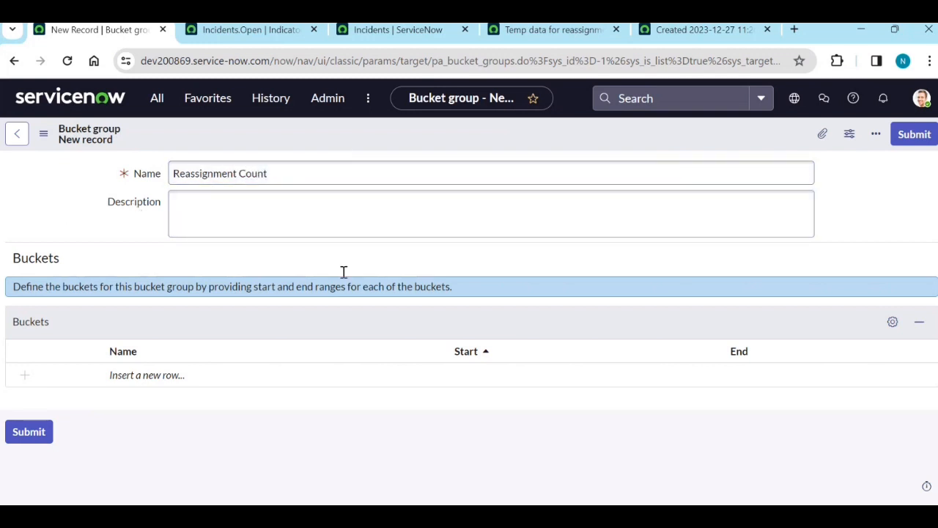
{"action": "left_click", "coordinate": [157, 377]}
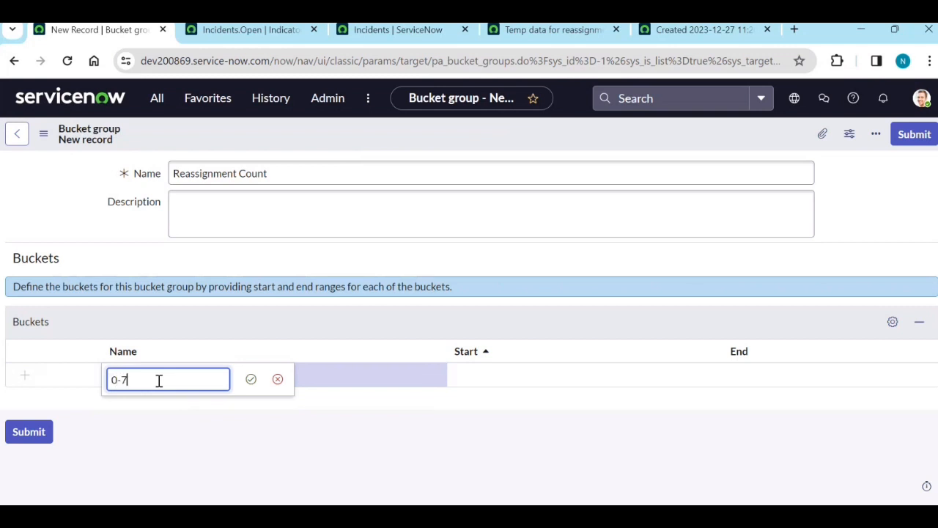
{"action": "left_click", "coordinate": [251, 379]}
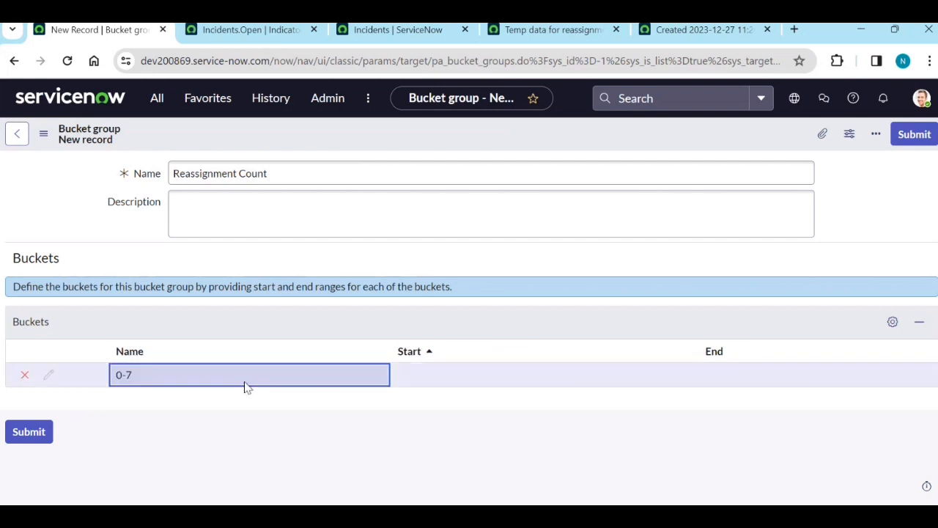
{"action": "left_click", "coordinate": [438, 378]}
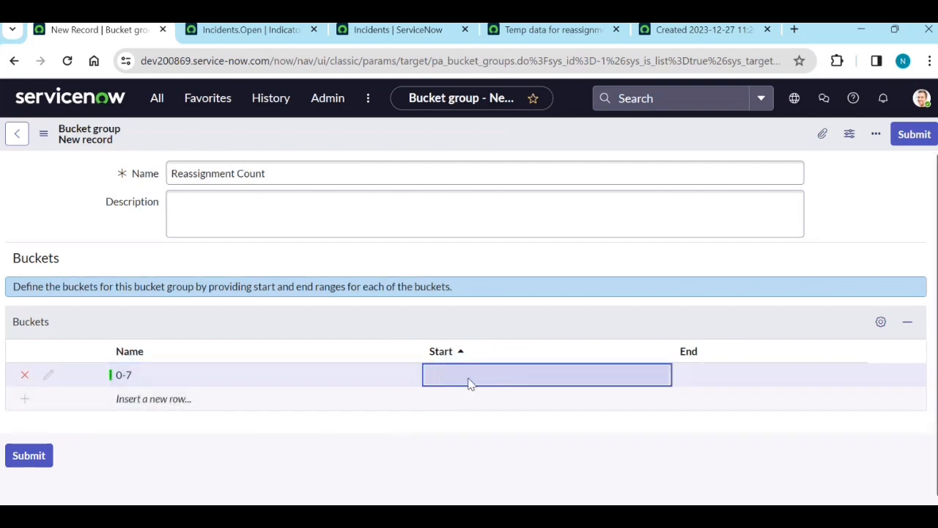
{"action": "double_click", "coordinate": [693, 381]}
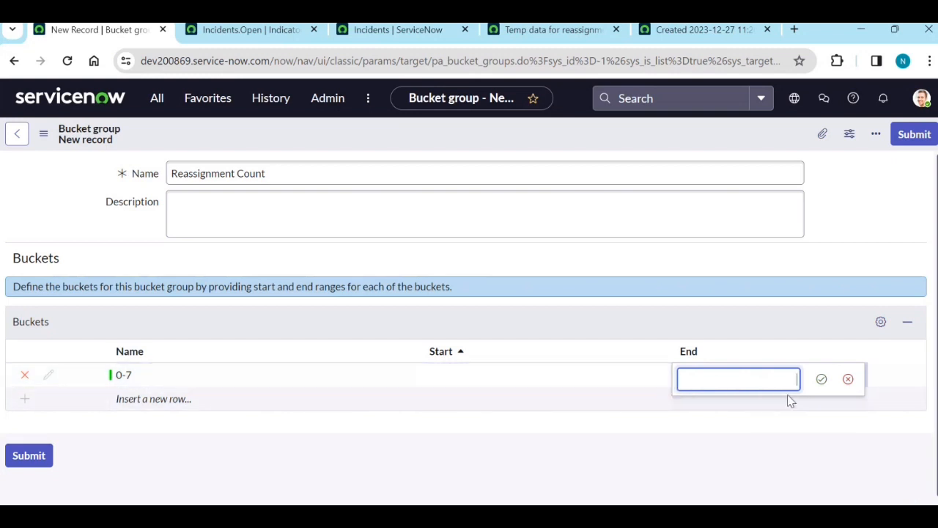
{"action": "type", "text": "8"}
{"action": "left_click", "coordinate": [820, 380]}
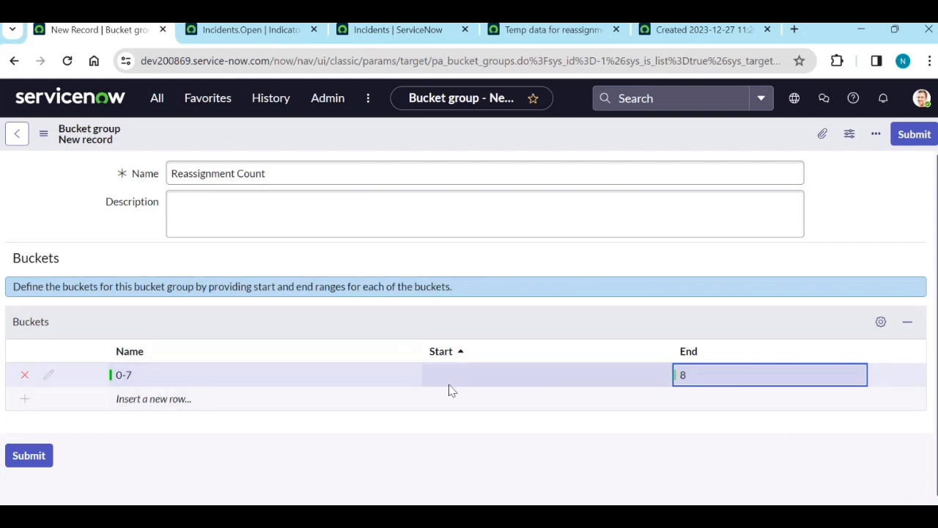
Add a second bucket named "8-15" with a start of 8 and an end of 16.
{"action": "left_click", "coordinate": [129, 401]}
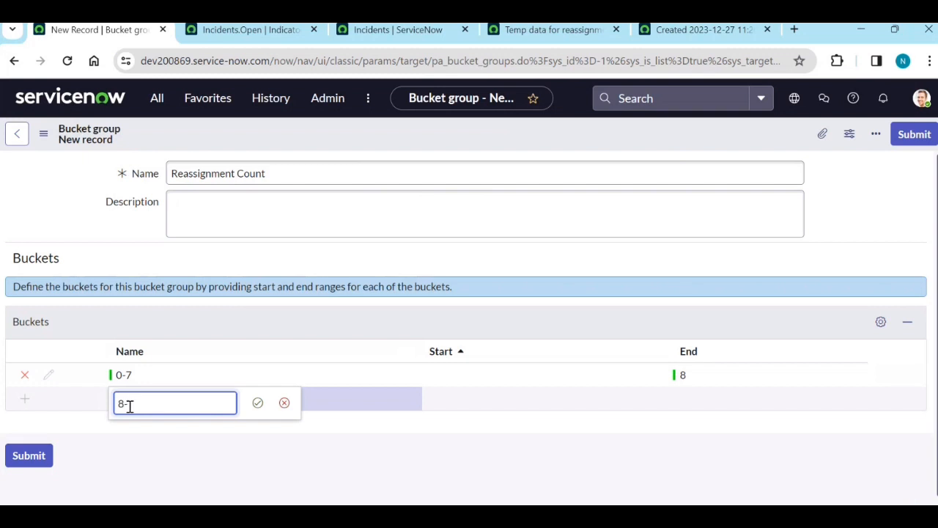
{"action": "left_click", "coordinate": [255, 406]}
{"action": "left_click", "coordinate": [479, 397]}
{"action": "left_click", "coordinate": [479, 395]}
{"action": "type", "text": "8"}
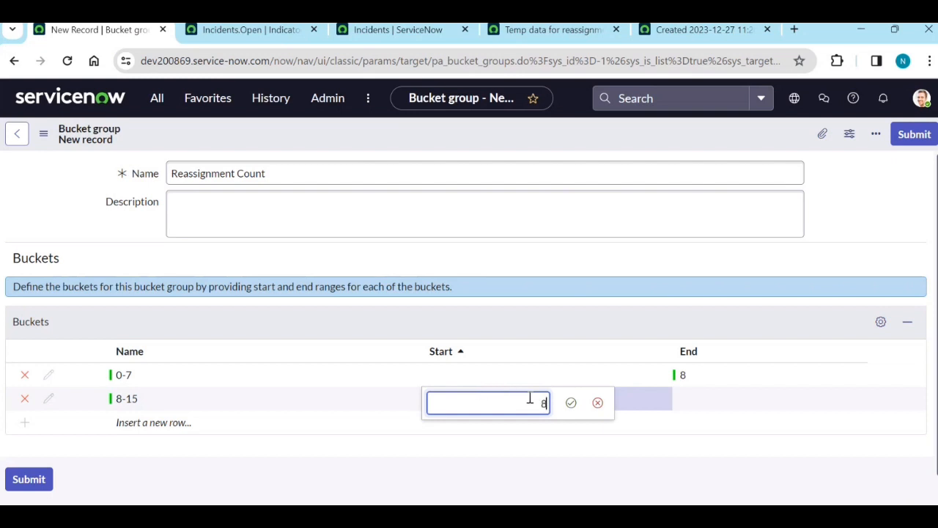
{"action": "left_click", "coordinate": [571, 403]}
{"action": "double_click", "coordinate": [701, 399]}
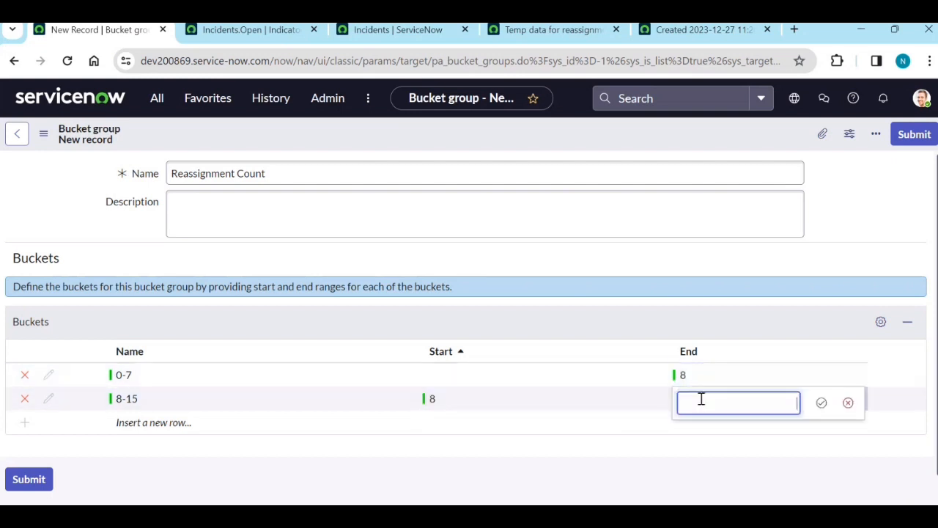
{"action": "type", "text": "16"}
{"action": "left_click", "coordinate": [821, 403]}
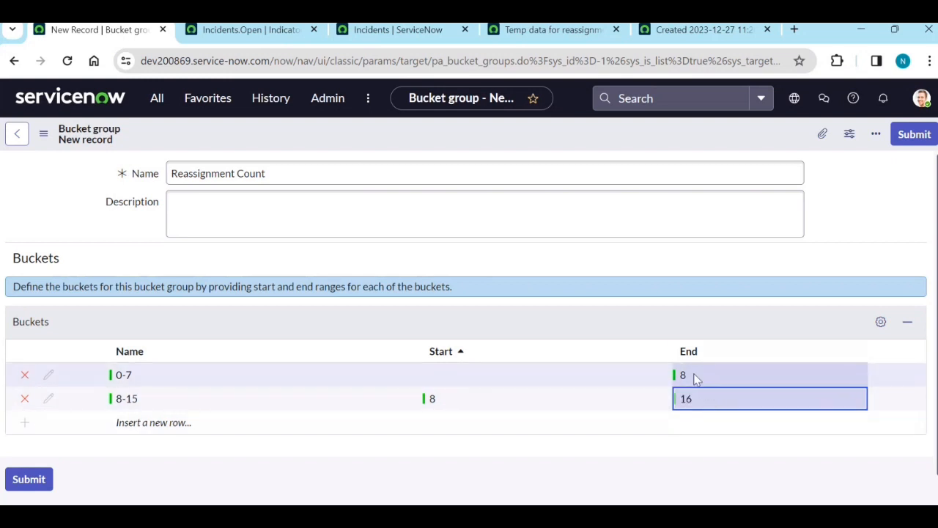
Add a third bucket named "16-20" with a start of 16 and an end of 21.
{"action": "double_click", "coordinate": [138, 417]}
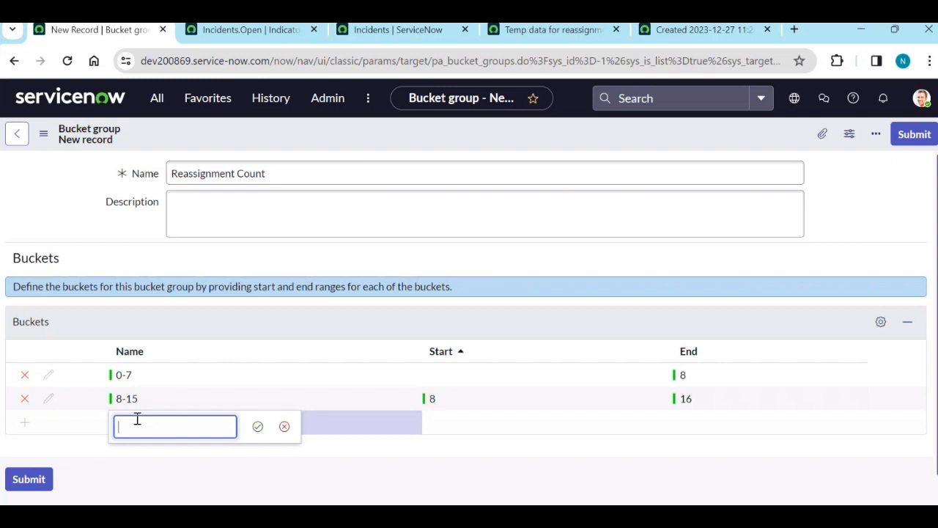
{"action": "type", "text": "16-20"}
{"action": "left_click", "coordinate": [257, 428]}
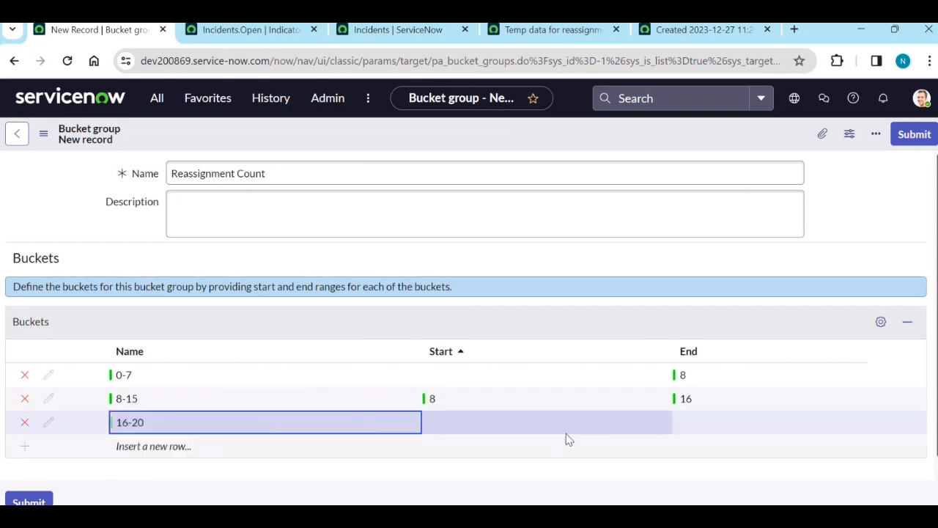
{"action": "double_click", "coordinate": [522, 429]}
{"action": "type", "text": "16"}
{"action": "left_click", "coordinate": [571, 427]}
{"action": "left_click", "coordinate": [697, 429]}
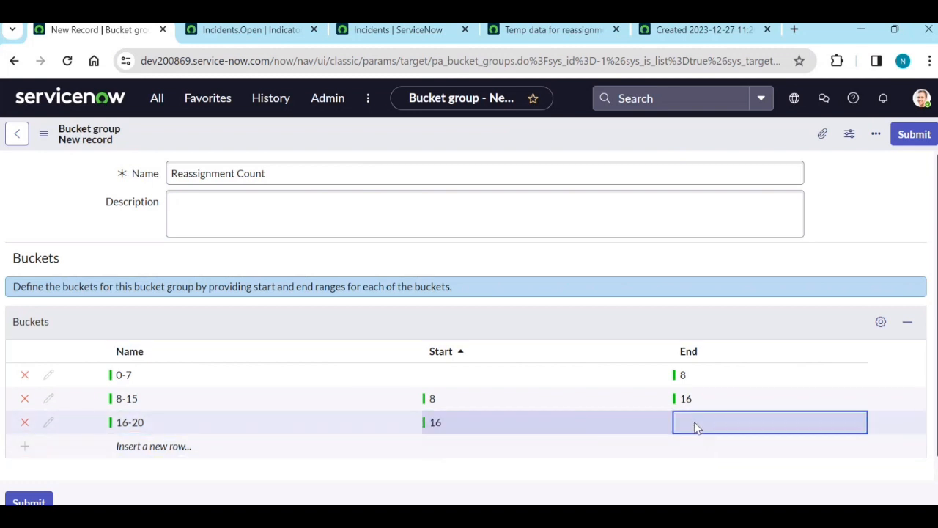
{"action": "left_click", "coordinate": [697, 428]}
{"action": "type", "text": "21"}
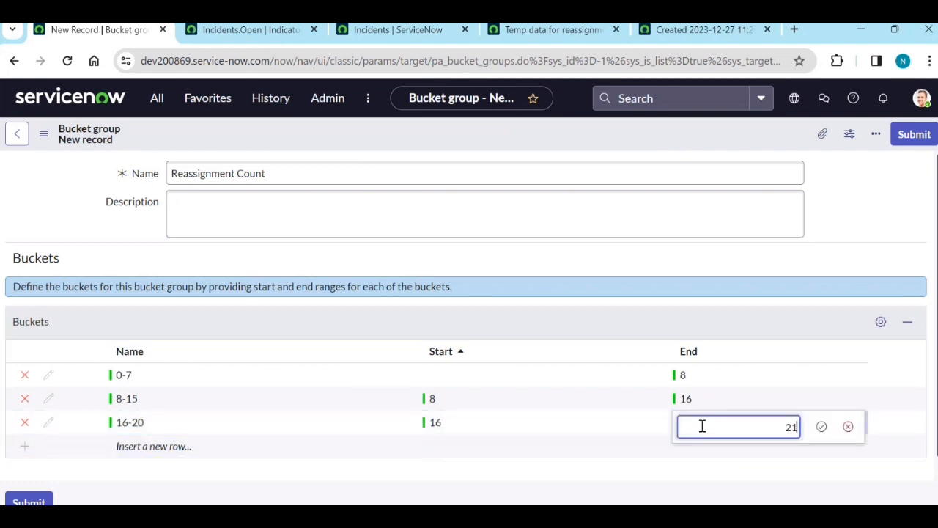
{"action": "left_click", "coordinate": [822, 427]}
Add a fourth bucket named "21+" with a start of 21 and no end, and save the bucket group.
{"action": "left_click", "coordinate": [184, 455]}
{"action": "left_click", "coordinate": [178, 450]}
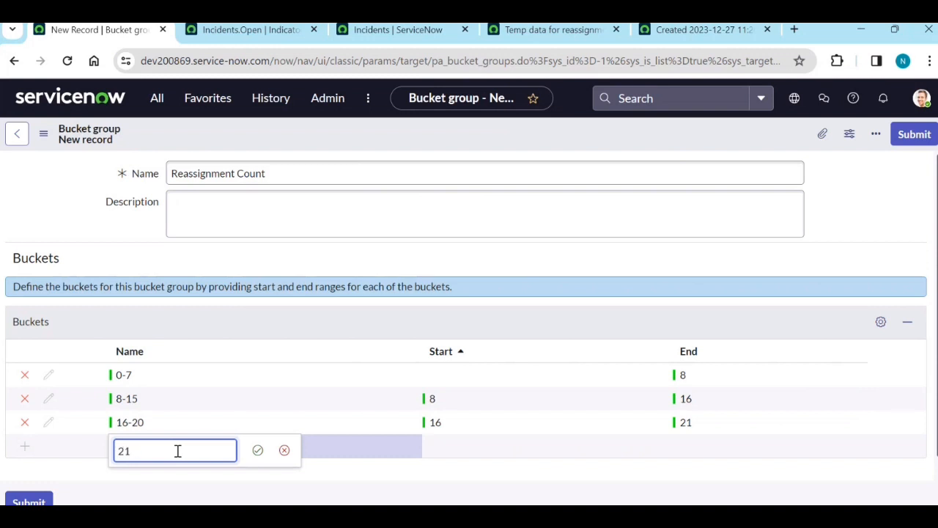
{"action": "key", "text": "Return"}
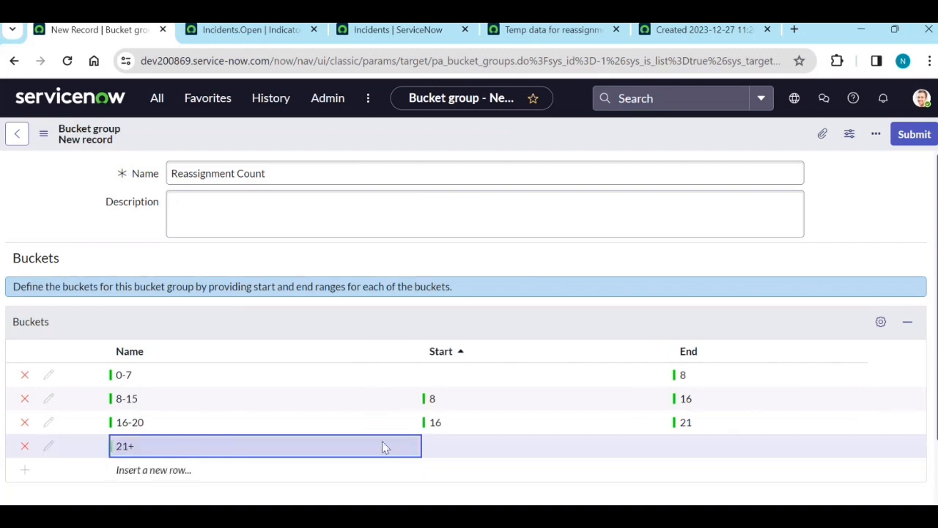
{"action": "left_click", "coordinate": [459, 446]}
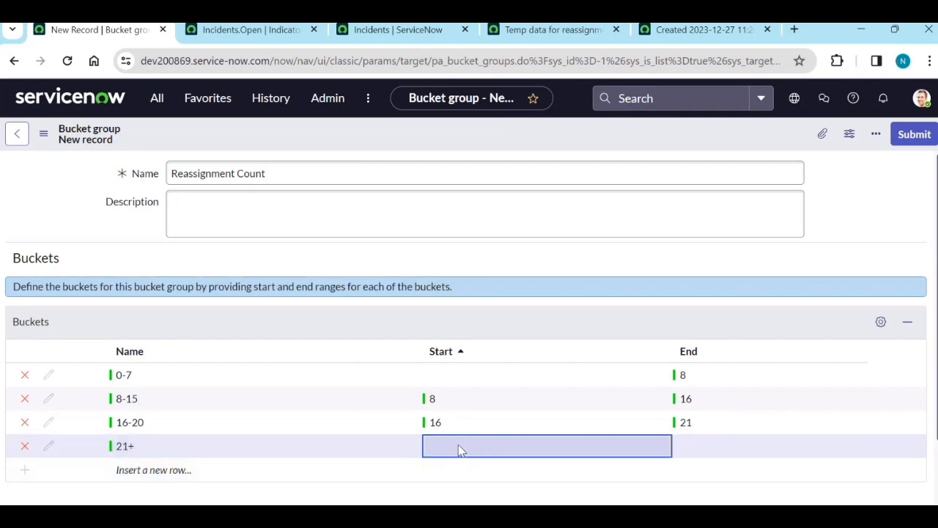
{"action": "left_click", "coordinate": [460, 448]}
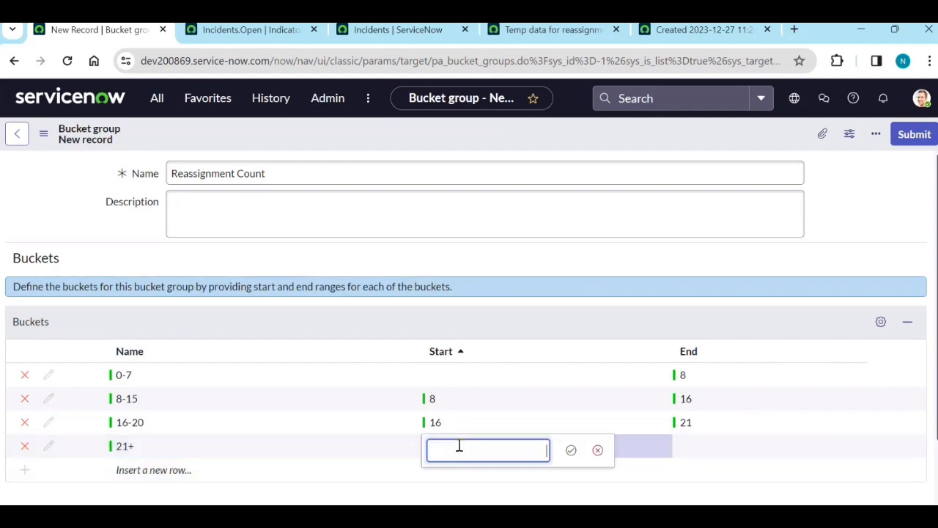
{"action": "left_click", "coordinate": [570, 451]}
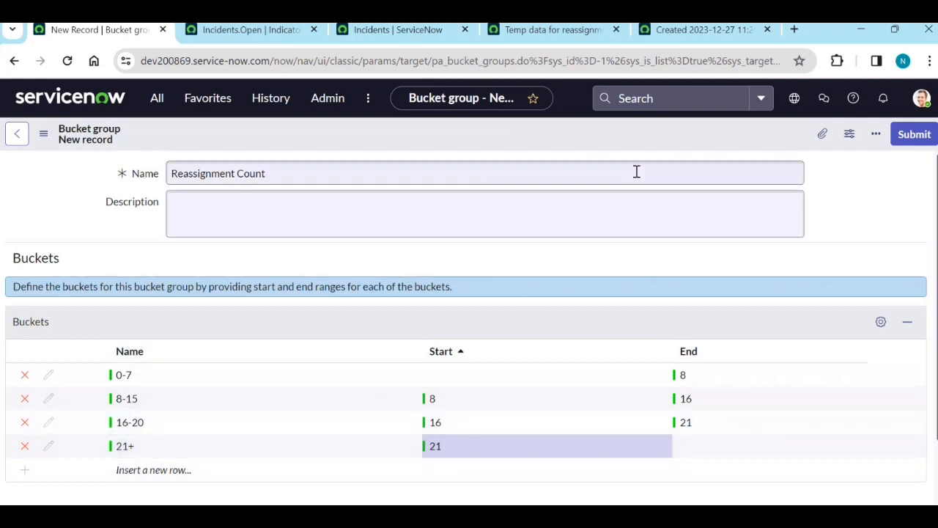
{"action": "right_click", "coordinate": [616, 143]}
{"action": "left_click", "coordinate": [616, 148]}
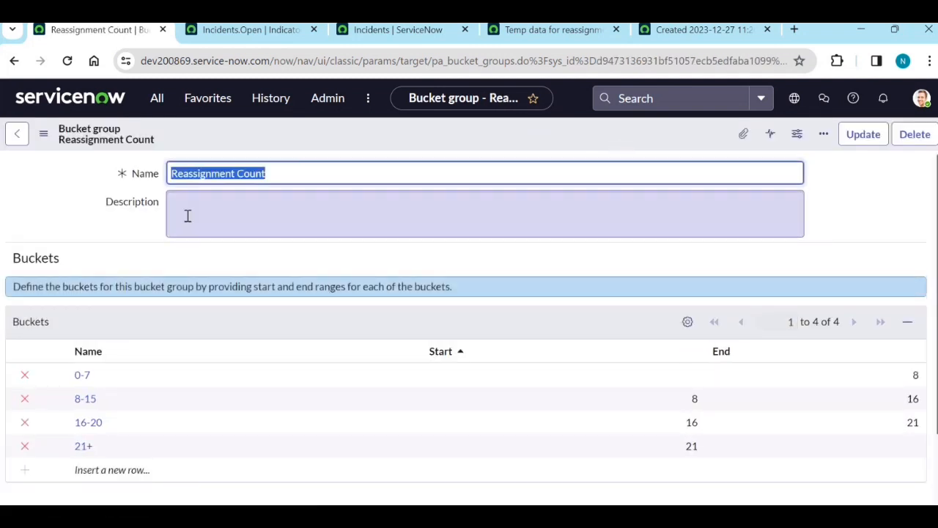
{"action": "scroll", "coordinate": [355, 363], "scroll_direction": "down", "scroll_amount": 2}
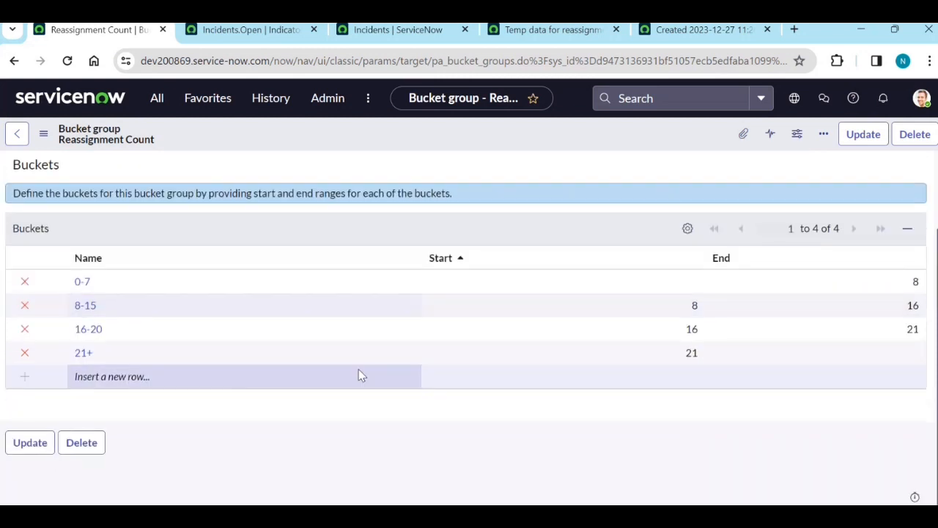
{"action": "scroll", "coordinate": [359, 374], "scroll_direction": "up", "scroll_amount": 2}
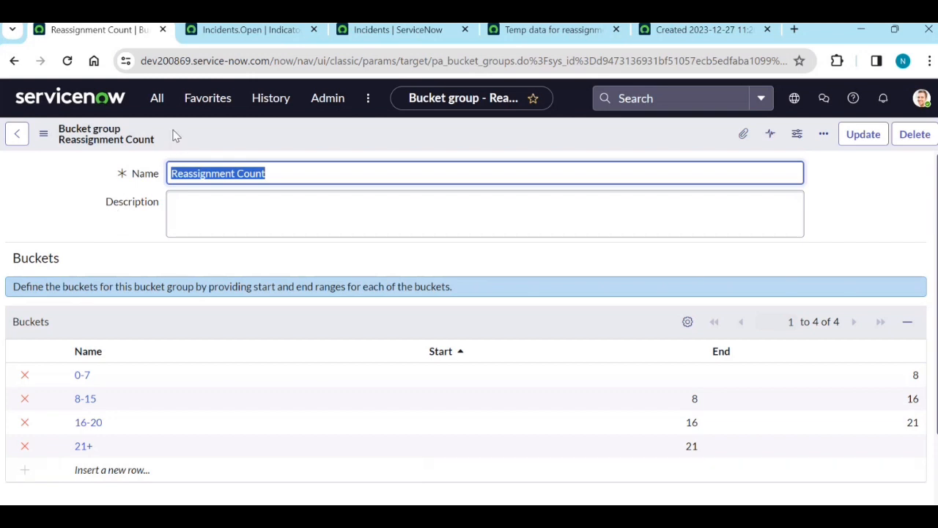
{"action": "left_click", "coordinate": [199, 103]}
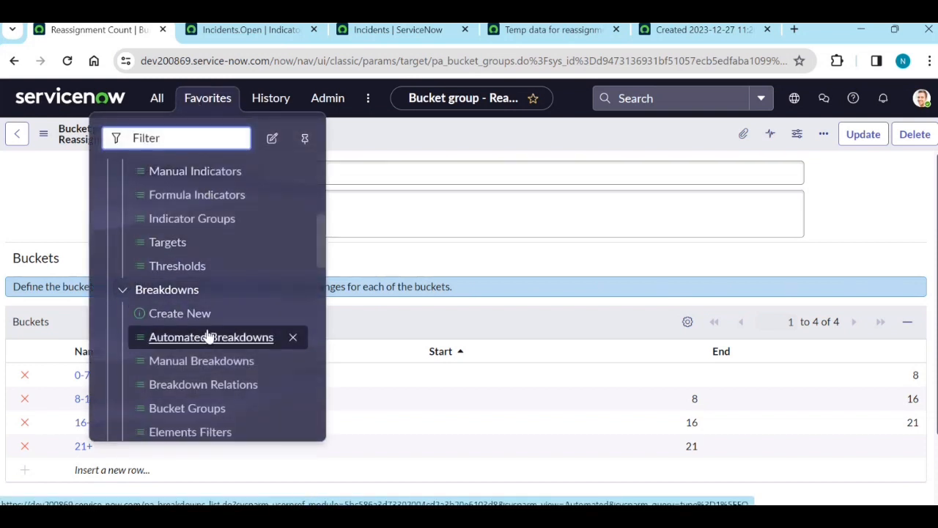
{"action": "left_click", "coordinate": [211, 336]}
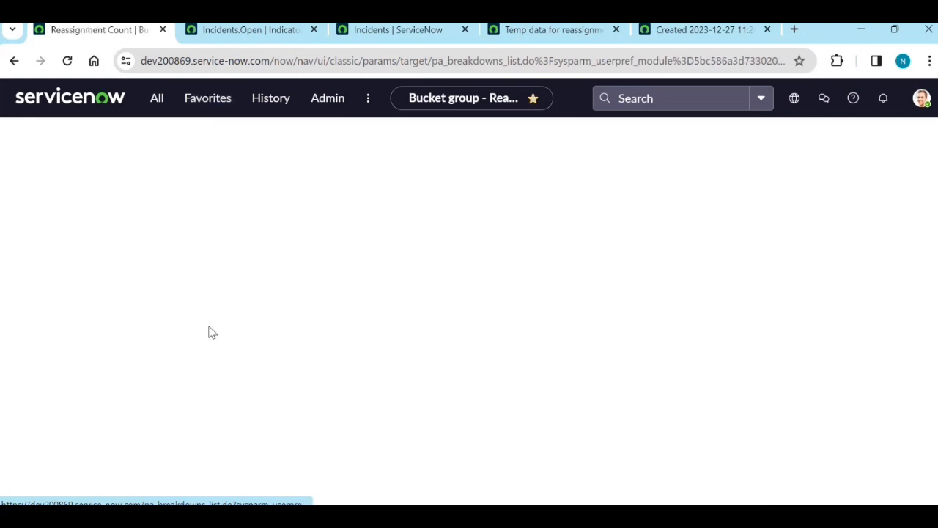
{"action": "left_click", "coordinate": [919, 135]}
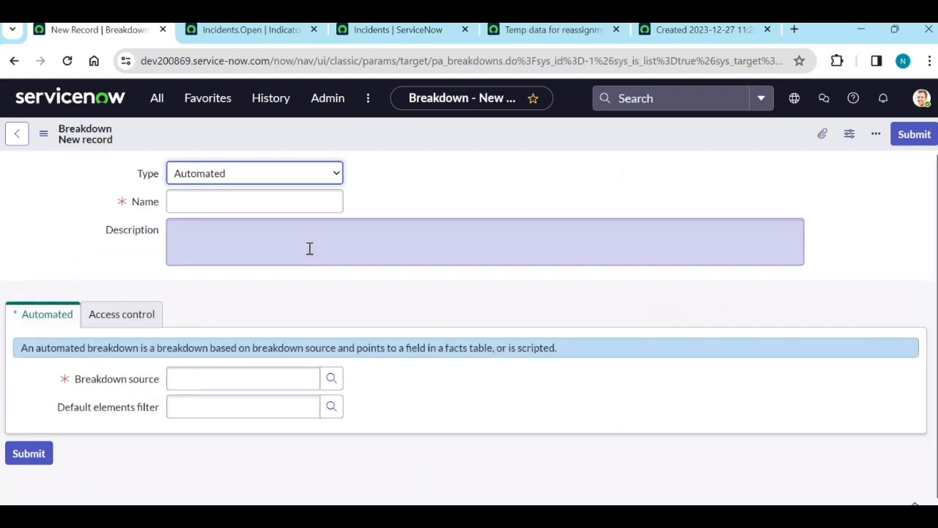
{"action": "left_click", "coordinate": [209, 371]}
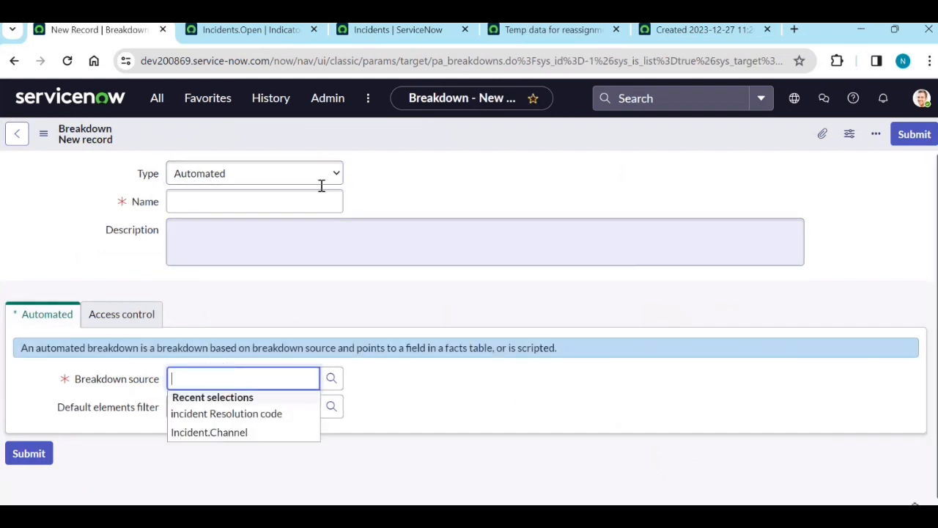
Open the Breakdown Sources list from the favorite modules and start a new breakdown source named "Reassignemt count".
{"action": "left_click", "coordinate": [207, 107]}
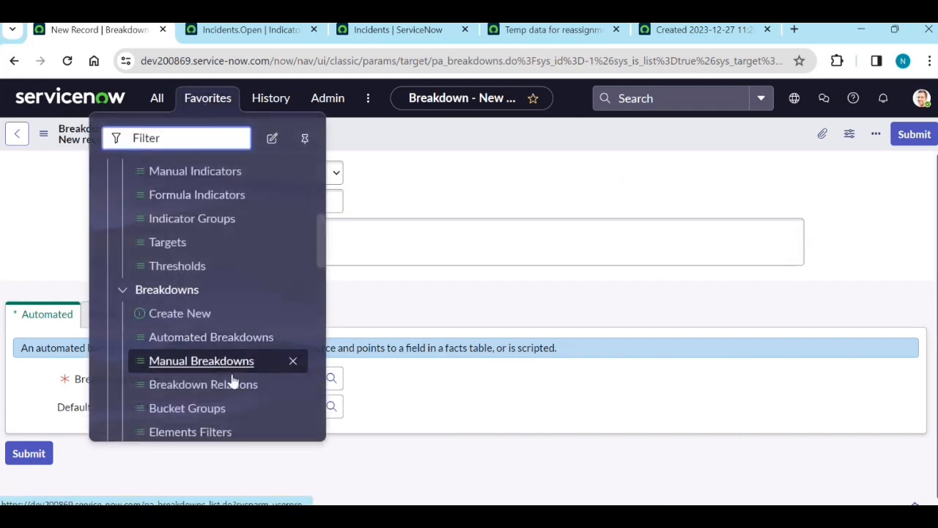
{"action": "scroll", "coordinate": [232, 377], "scroll_direction": "down", "scroll_amount": 3}
{"action": "left_click", "coordinate": [212, 356]}
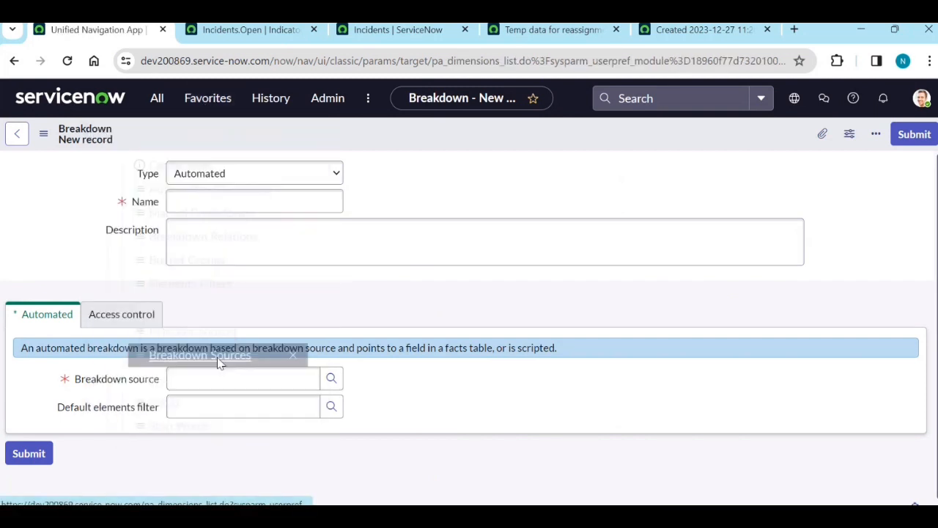
{"action": "left_click", "coordinate": [921, 136]}
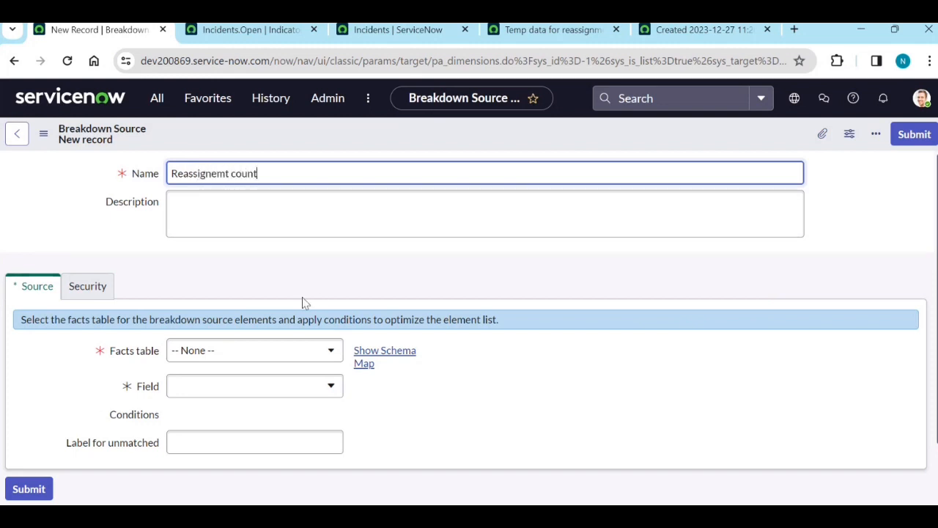
Set the breakdown source's facts table to Bucket [pa_buckets] and its field to Sys ID.
{"action": "left_click", "coordinate": [272, 357]}
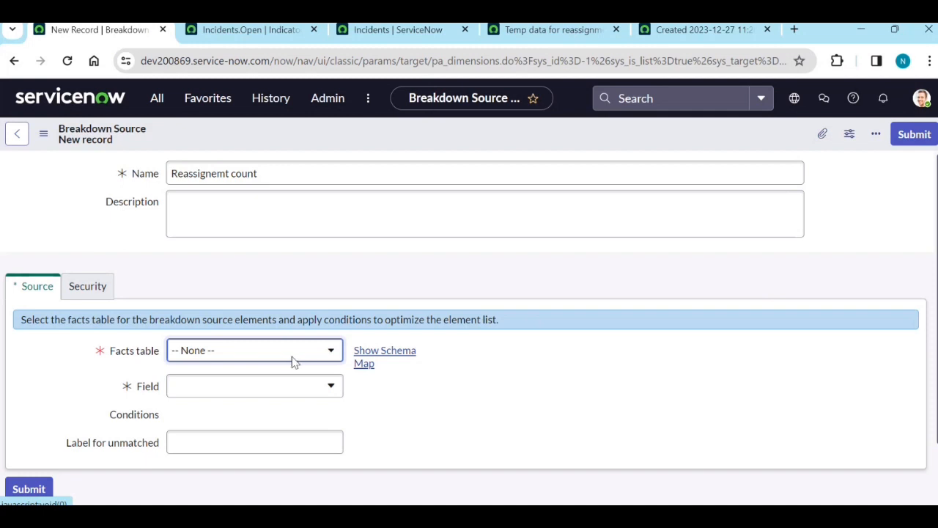
{"action": "left_click", "coordinate": [293, 359]}
{"action": "type", "text": "pa_b"}
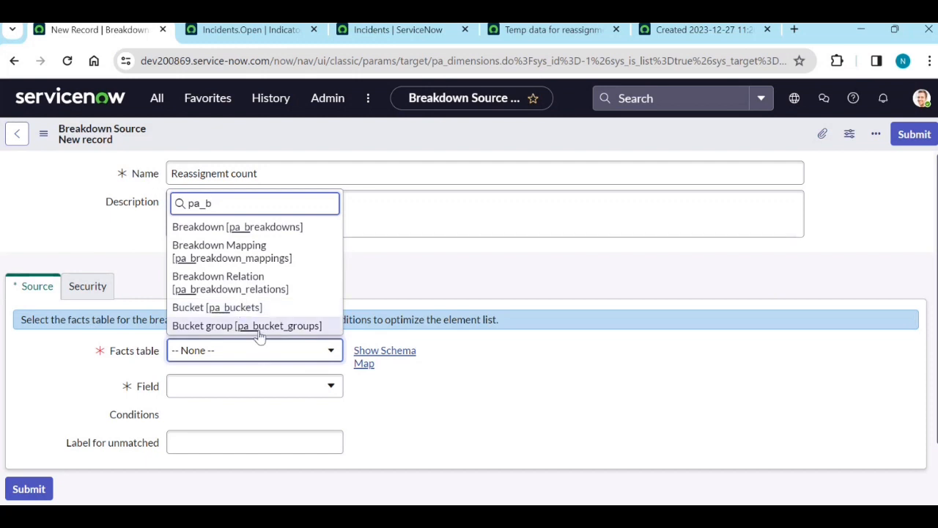
{"action": "left_click", "coordinate": [242, 307]}
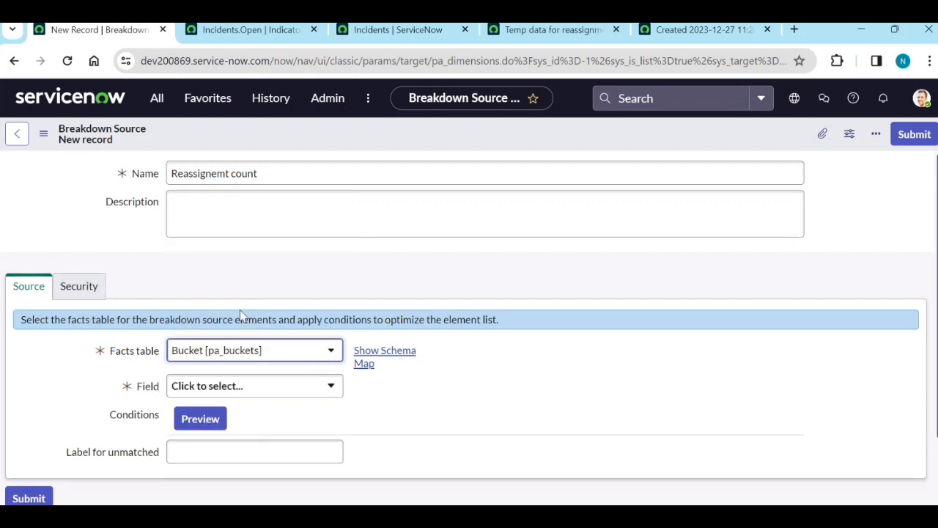
{"action": "left_click", "coordinate": [261, 386]}
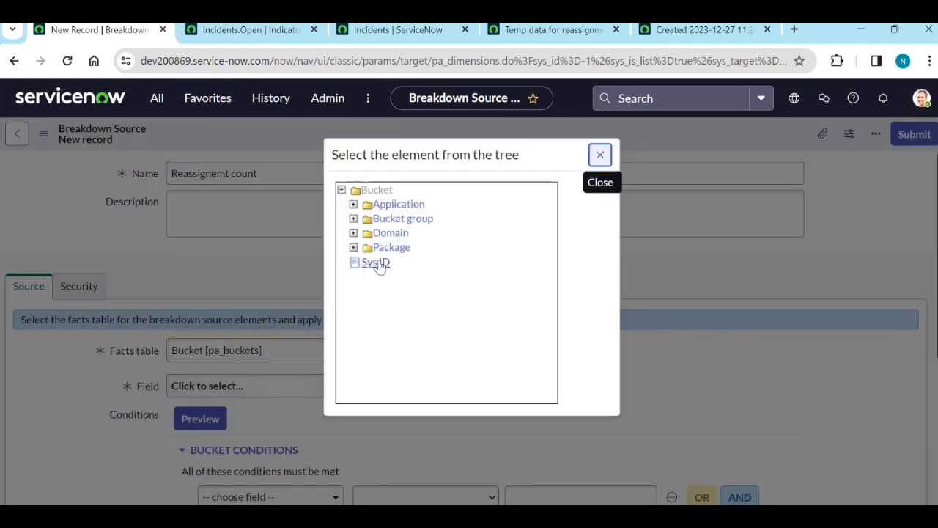
{"action": "left_click", "coordinate": [599, 154]}
Add the condition "Bucket group is Reassignment Count" to the breakdown source and save the record.
{"action": "scroll", "coordinate": [271, 383], "scroll_direction": "down", "scroll_amount": 2}
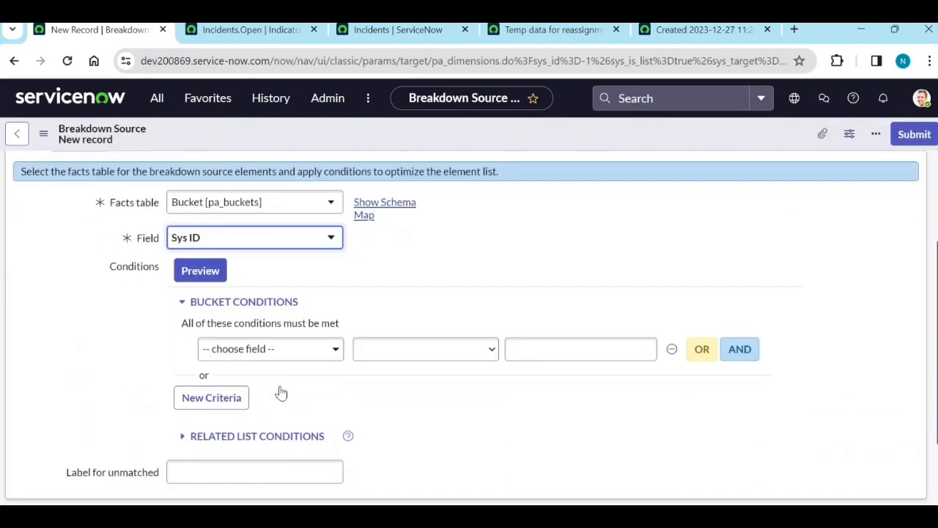
{"action": "left_click", "coordinate": [286, 351]}
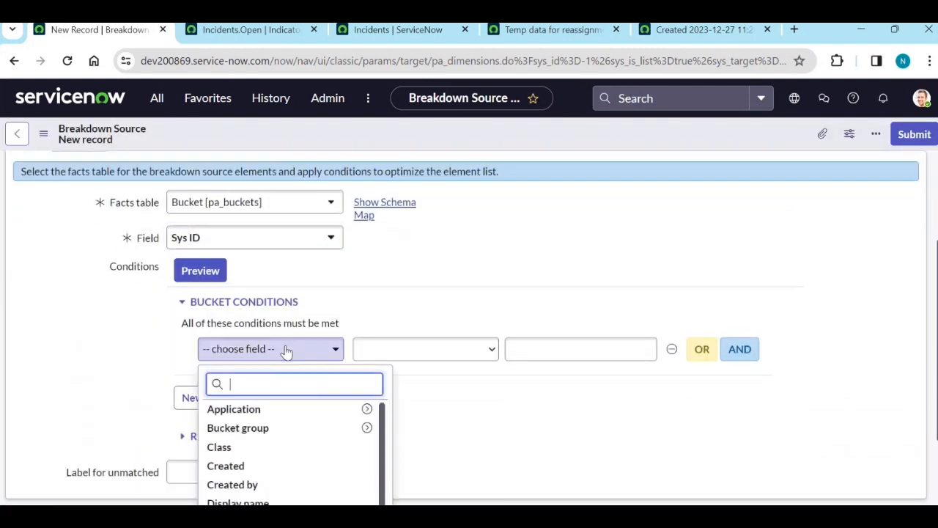
{"action": "left_click", "coordinate": [279, 430]}
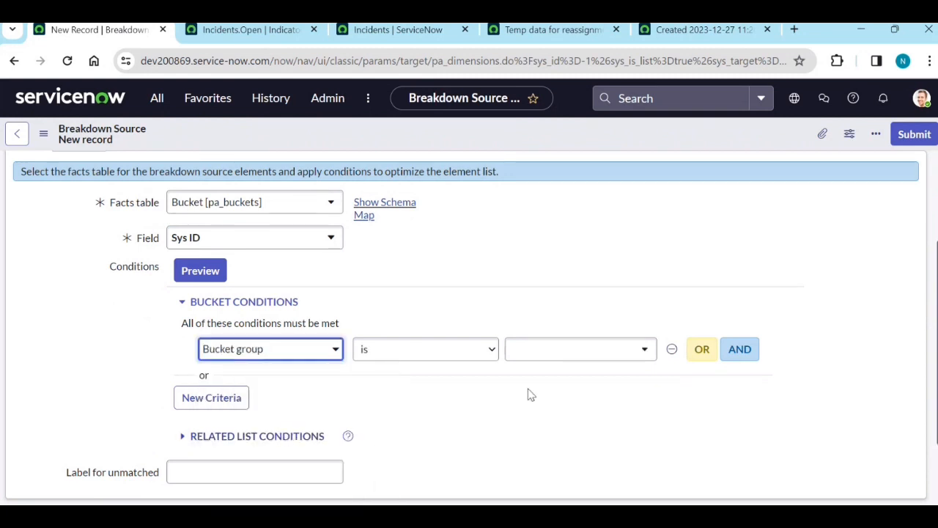
{"action": "left_click", "coordinate": [587, 354]}
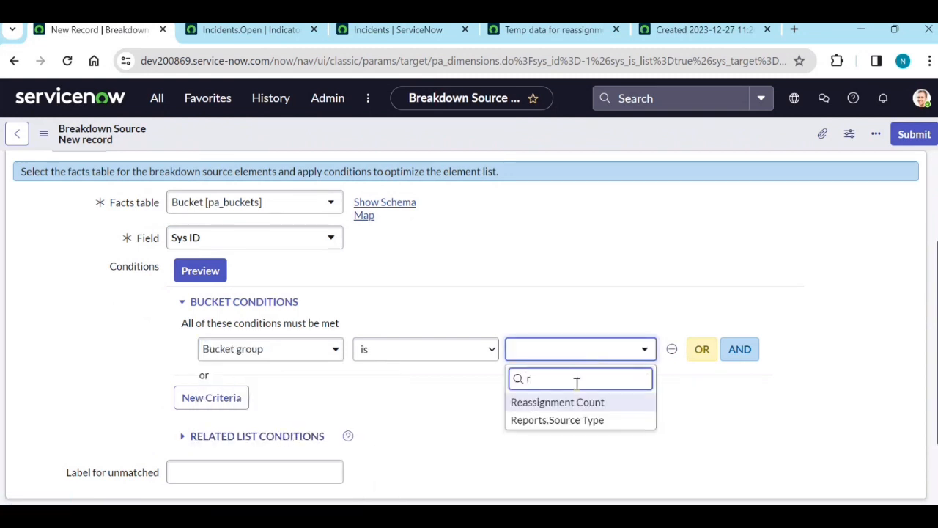
{"action": "left_click", "coordinate": [574, 400]}
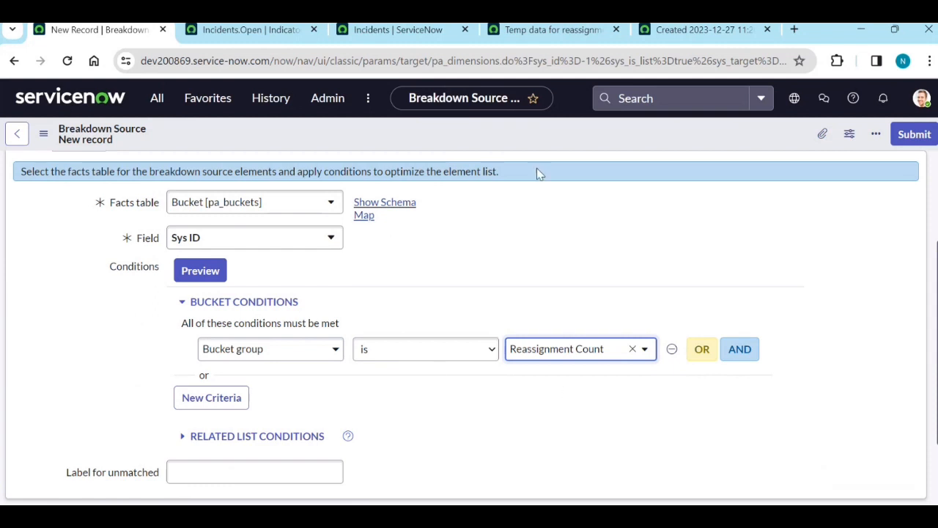
{"action": "right_click", "coordinate": [551, 145]}
{"action": "left_click", "coordinate": [564, 152]}
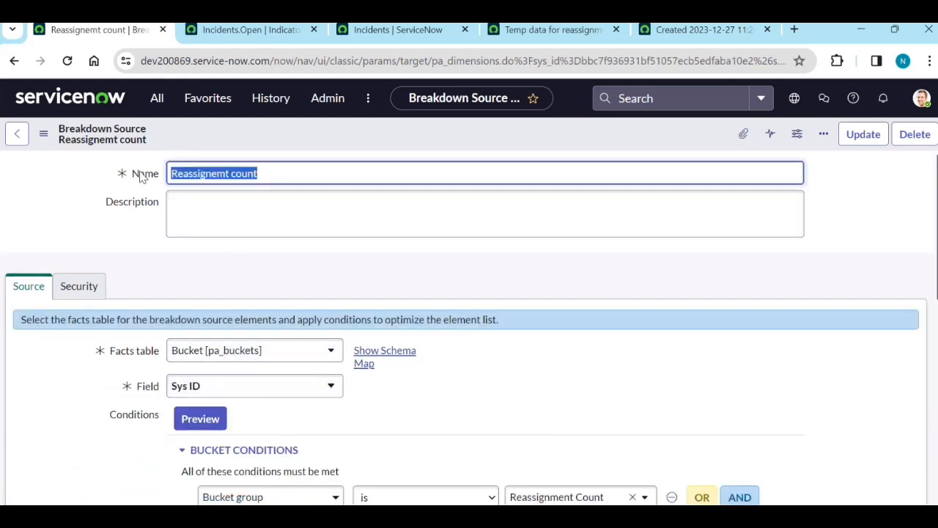
Preview the records matching the breakdown source's condition, inspect their list, and return to the breakdown source.
{"action": "scroll", "coordinate": [202, 286], "scroll_direction": "down", "scroll_amount": 1}
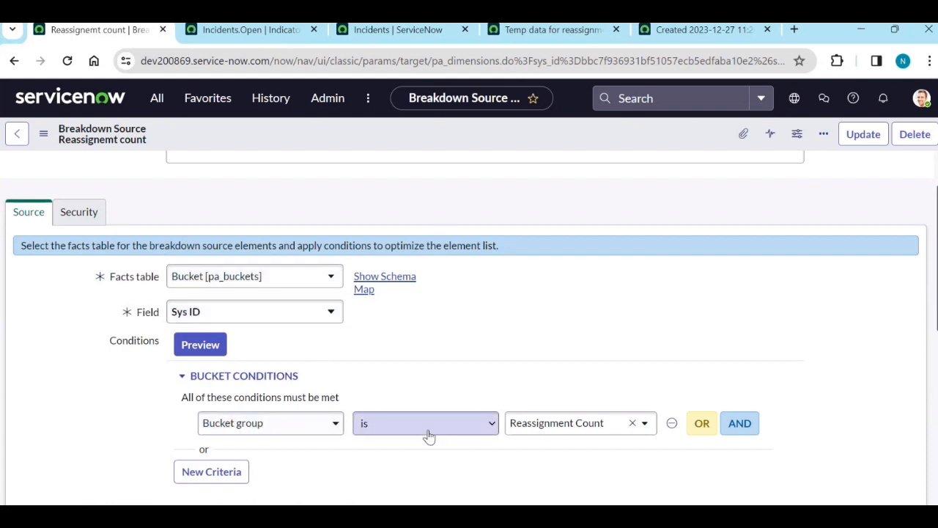
{"action": "left_click", "coordinate": [201, 346]}
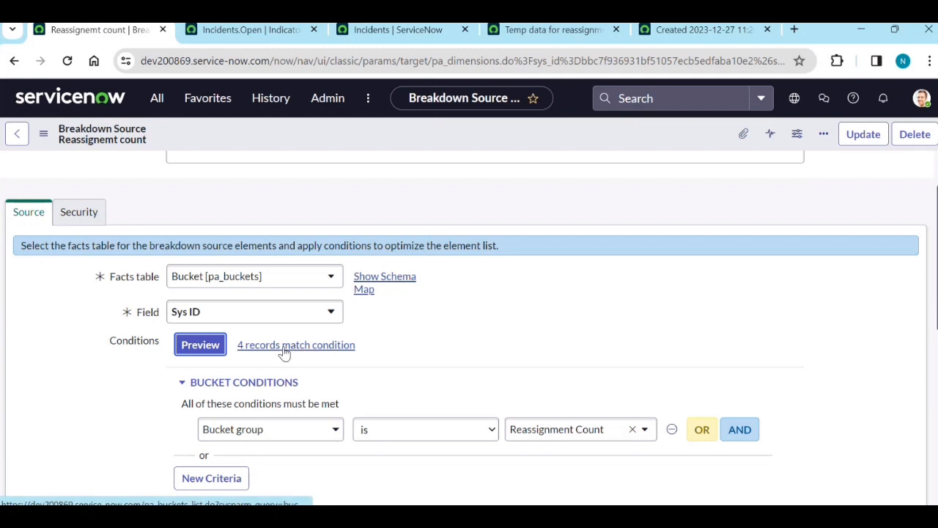
{"action": "left_click", "coordinate": [285, 352]}
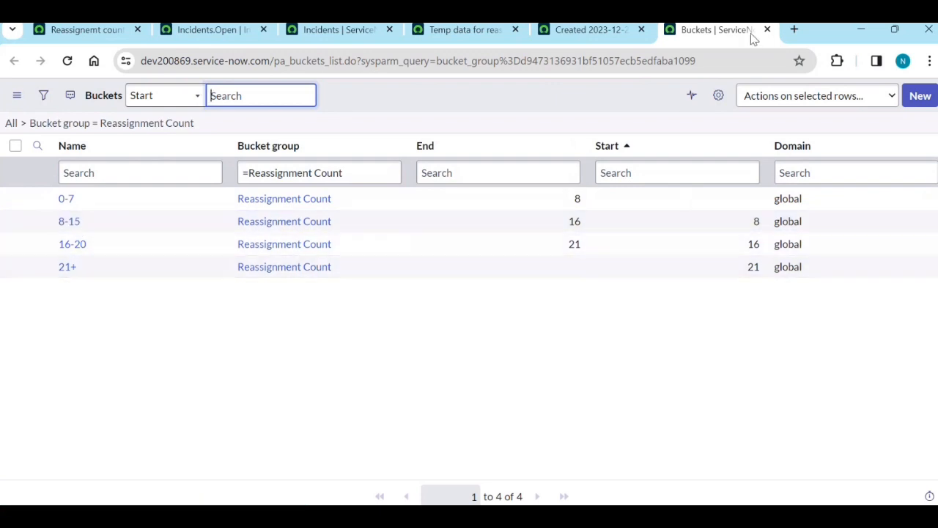
{"action": "left_click", "coordinate": [767, 29]}
{"action": "left_click", "coordinate": [59, 30]}
Start a new automated breakdown from the breakdown source's related breakdowns and name it "Reassignment".
{"action": "scroll", "coordinate": [381, 357], "scroll_direction": "down", "scroll_amount": 2}
{"action": "scroll", "coordinate": [381, 357], "scroll_direction": "down", "scroll_amount": 3}
{"action": "left_click", "coordinate": [900, 361]}
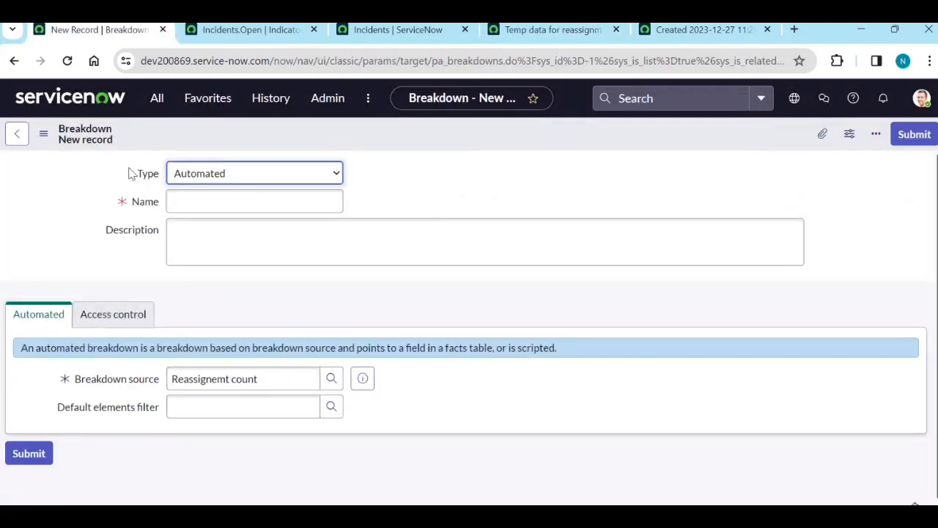
{"action": "left_click", "coordinate": [220, 198]}
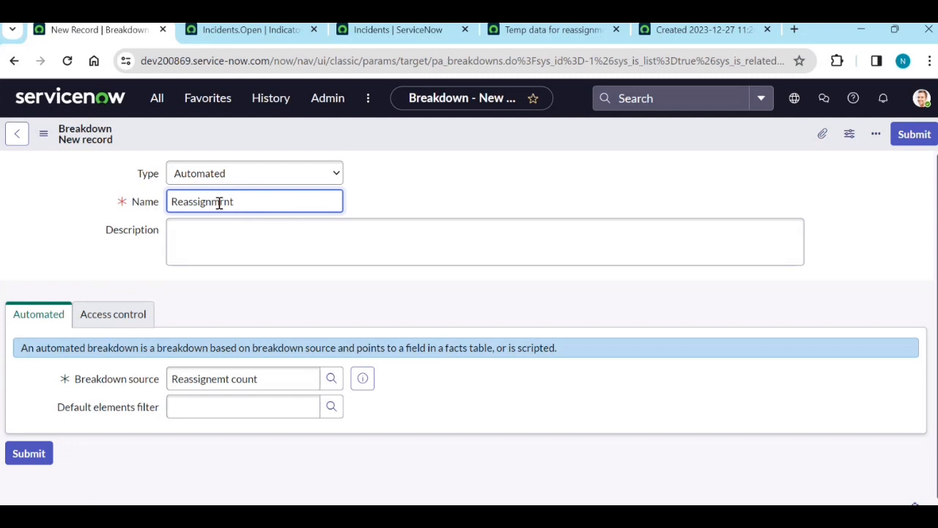
{"action": "type", "text": "en"}
{"action": "left_click", "coordinate": [490, 204]}
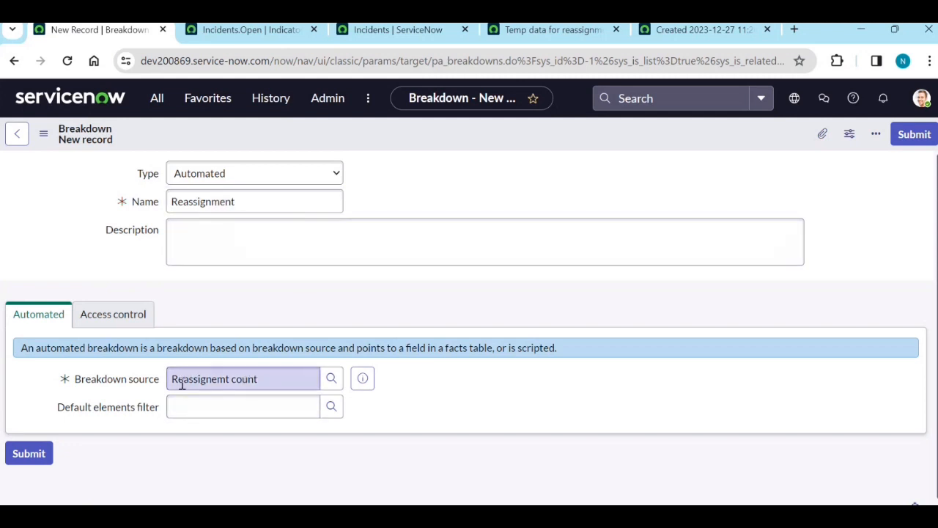
Save the new Reassignment breakdown and show its breakdown mappings.
{"action": "right_click", "coordinate": [470, 135]}
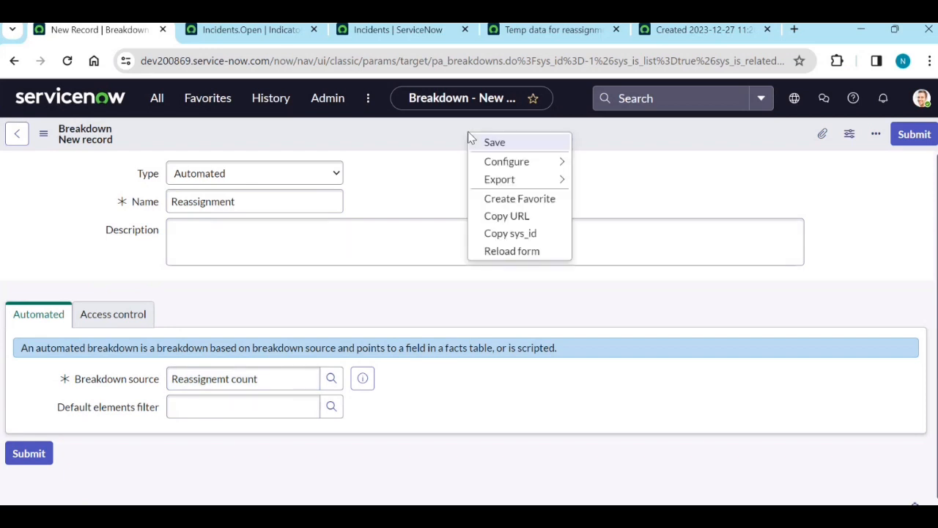
{"action": "left_click", "coordinate": [493, 142]}
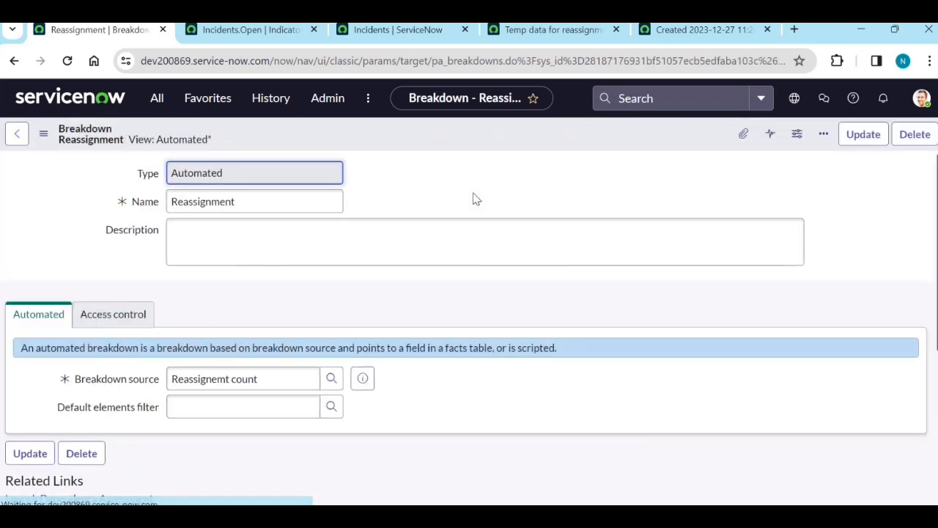
{"action": "scroll", "coordinate": [475, 218], "scroll_direction": "down", "scroll_amount": 2}
{"action": "scroll", "coordinate": [475, 218], "scroll_direction": "down", "scroll_amount": 2}
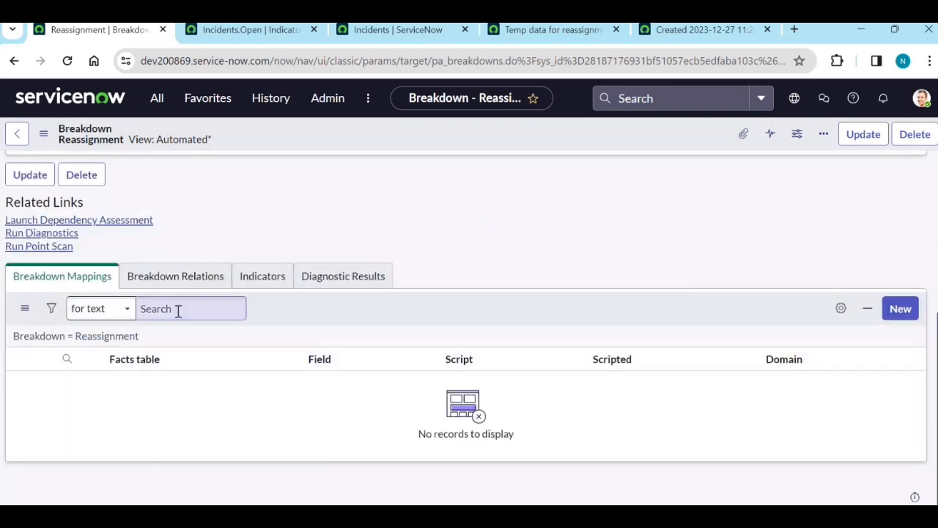
{"action": "left_click", "coordinate": [93, 278]}
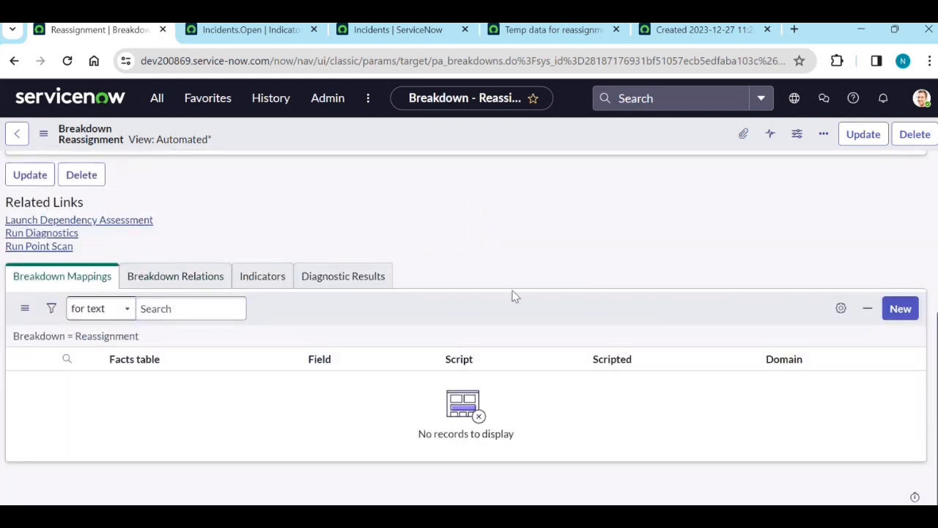
Create a breakdown mapping with facts table Incident [incident] and field Reassignment count, and submit it.
{"action": "left_click", "coordinate": [907, 311]}
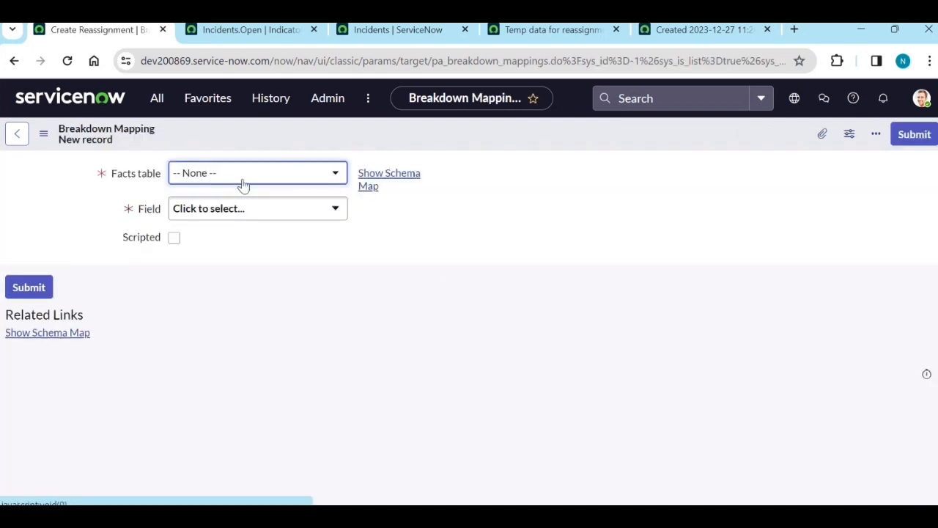
{"action": "left_click", "coordinate": [291, 177]}
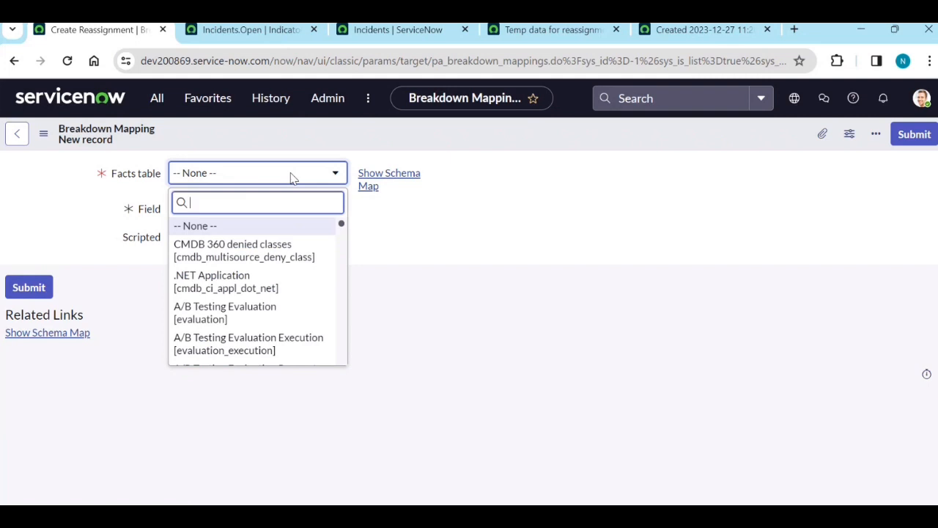
{"action": "type", "text": "incid"}
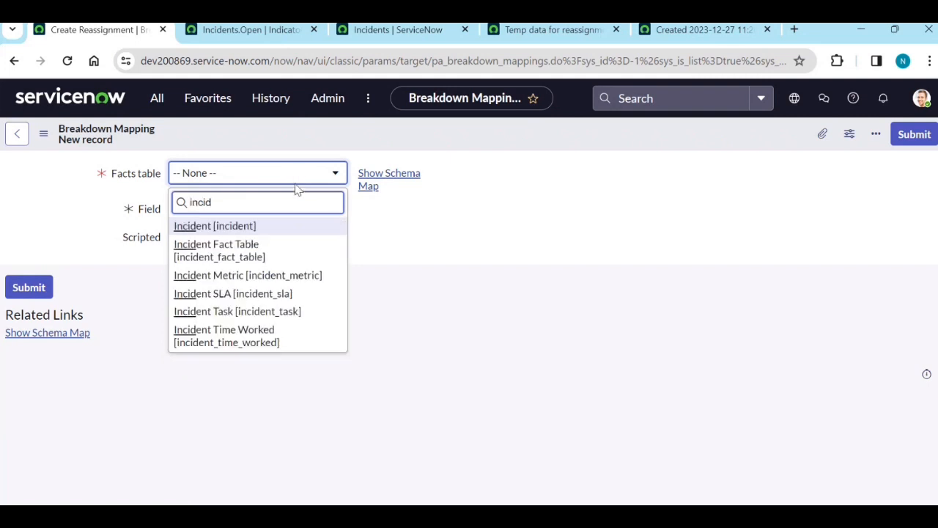
{"action": "left_click", "coordinate": [262, 232]}
{"action": "left_click", "coordinate": [258, 214]}
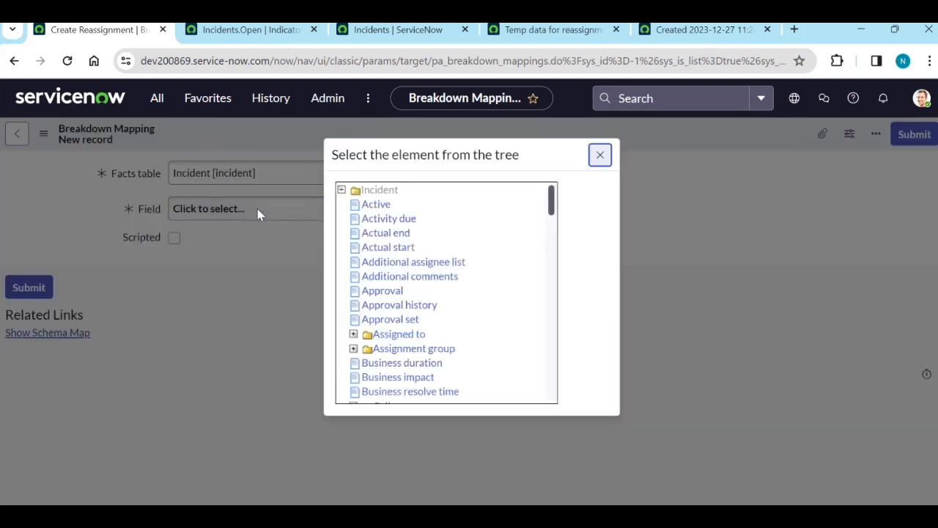
{"action": "scroll", "coordinate": [374, 245], "scroll_direction": "down", "scroll_amount": 1}
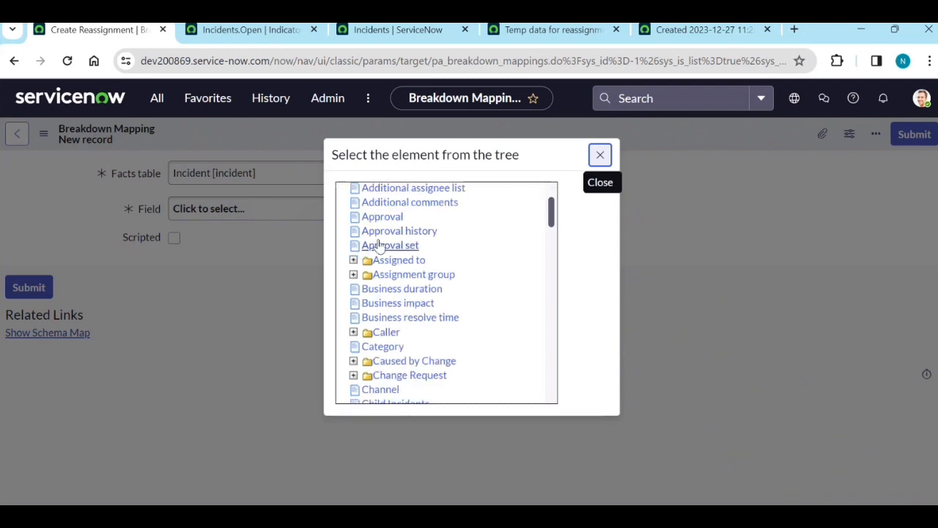
{"action": "scroll", "coordinate": [381, 264], "scroll_direction": "down", "scroll_amount": 3}
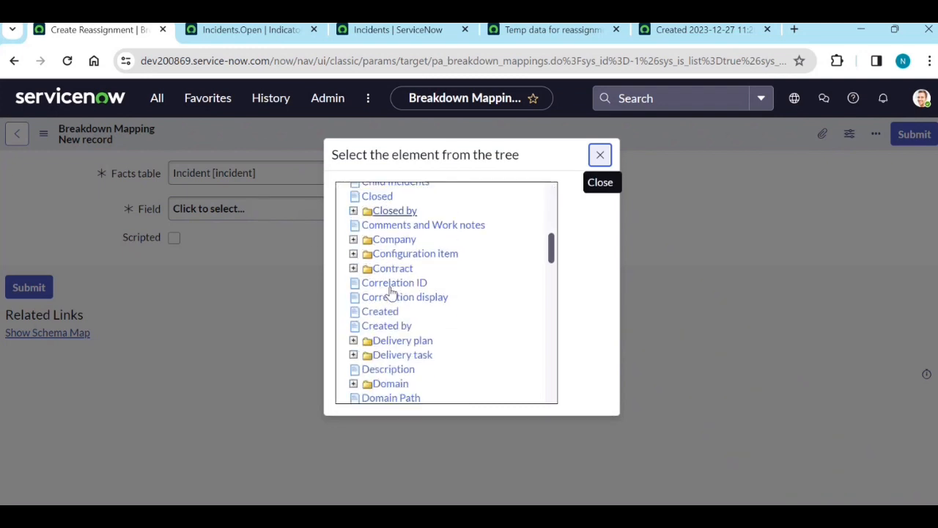
{"action": "scroll", "coordinate": [396, 308], "scroll_direction": "down", "scroll_amount": 5}
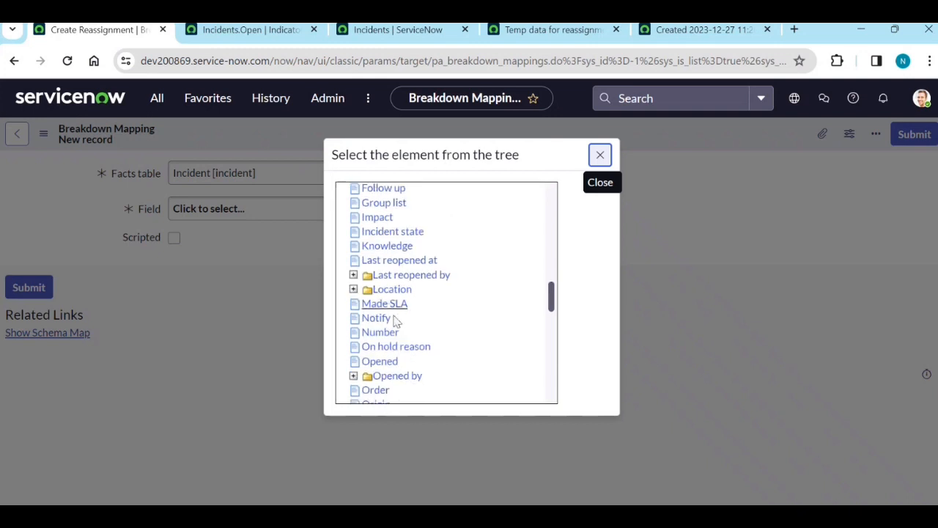
{"action": "scroll", "coordinate": [405, 322], "scroll_direction": "down", "scroll_amount": 3}
{"action": "left_click", "coordinate": [407, 283]}
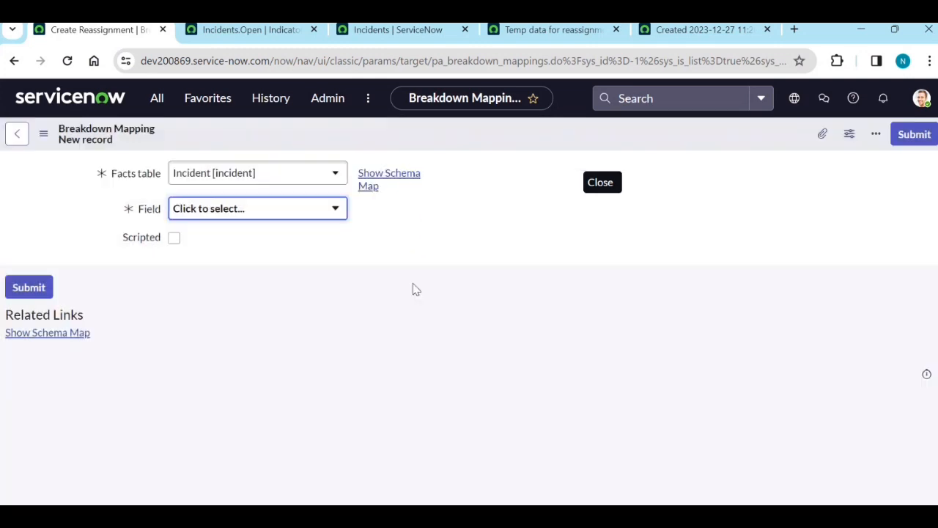
{"action": "left_click", "coordinate": [915, 137]}
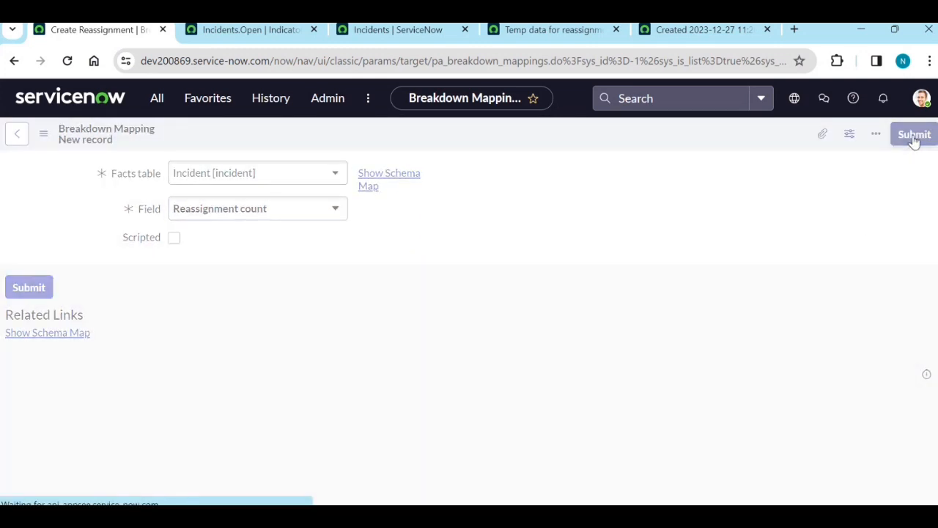
Add "Number of reassigned open incidents" to the Reassignment breakdown's indicators and save the selection.
{"action": "scroll", "coordinate": [408, 414], "scroll_direction": "down", "scroll_amount": 4}
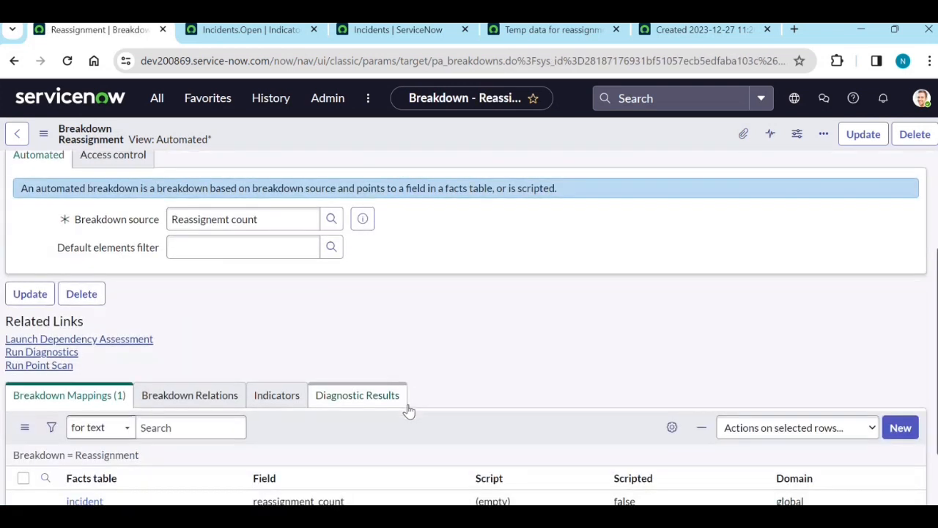
{"action": "left_click", "coordinate": [276, 311]}
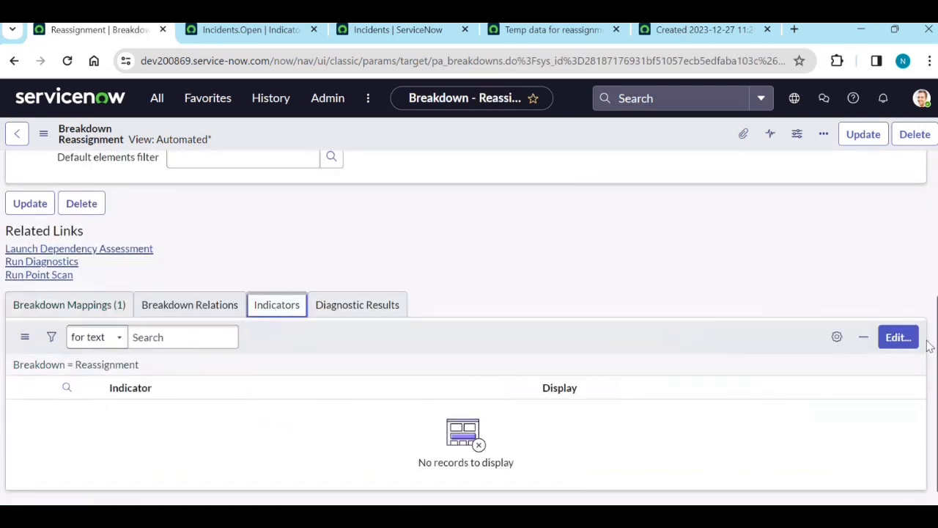
{"action": "left_click", "coordinate": [897, 338]}
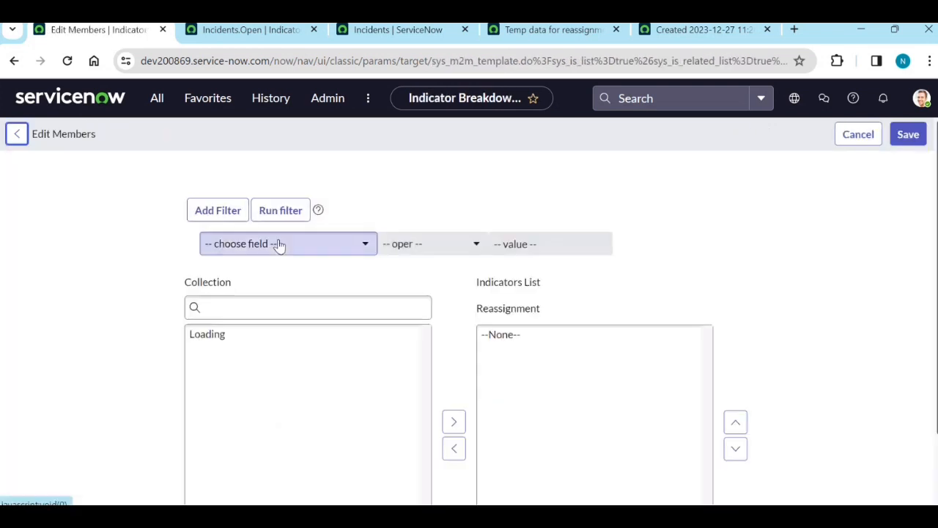
{"action": "left_click", "coordinate": [242, 307]}
{"action": "type", "text": "number"}
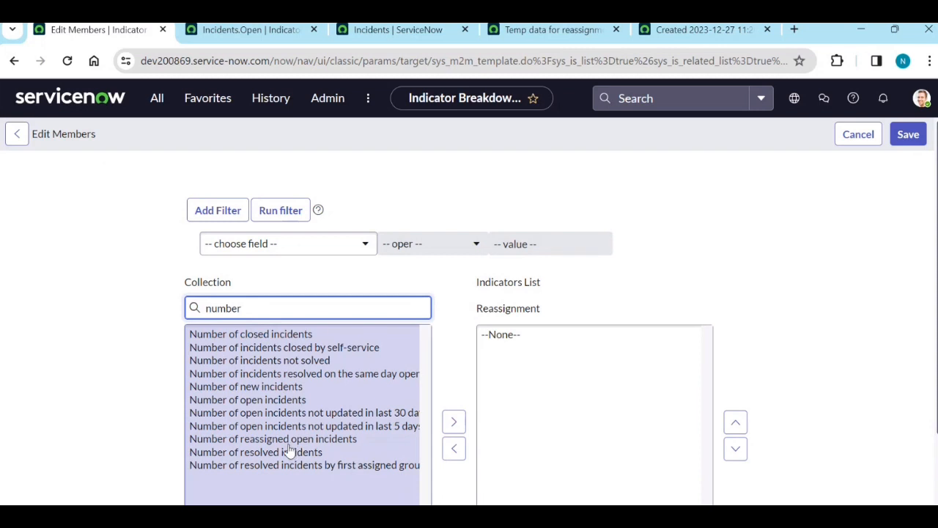
{"action": "left_click", "coordinate": [290, 440]}
{"action": "left_click", "coordinate": [454, 422]}
{"action": "scroll", "coordinate": [494, 427], "scroll_direction": "down", "scroll_amount": 1}
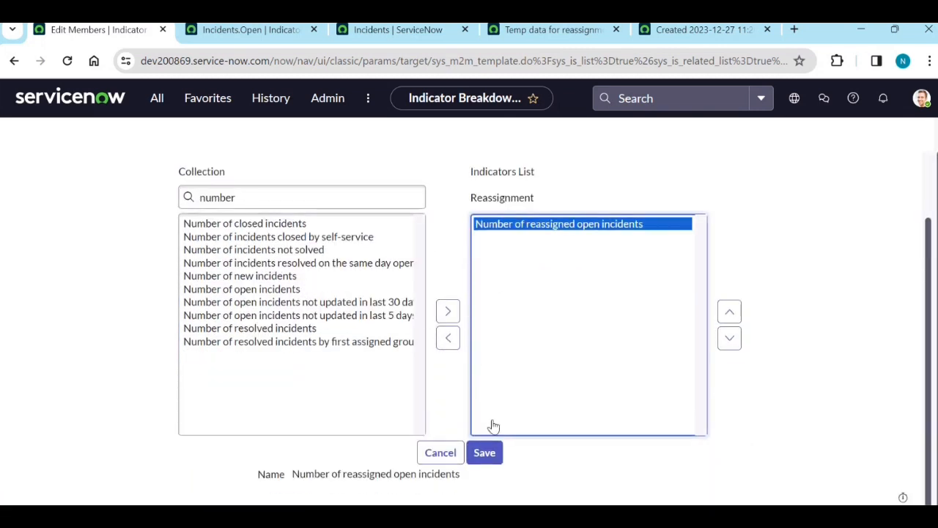
{"action": "left_click", "coordinate": [486, 455]}
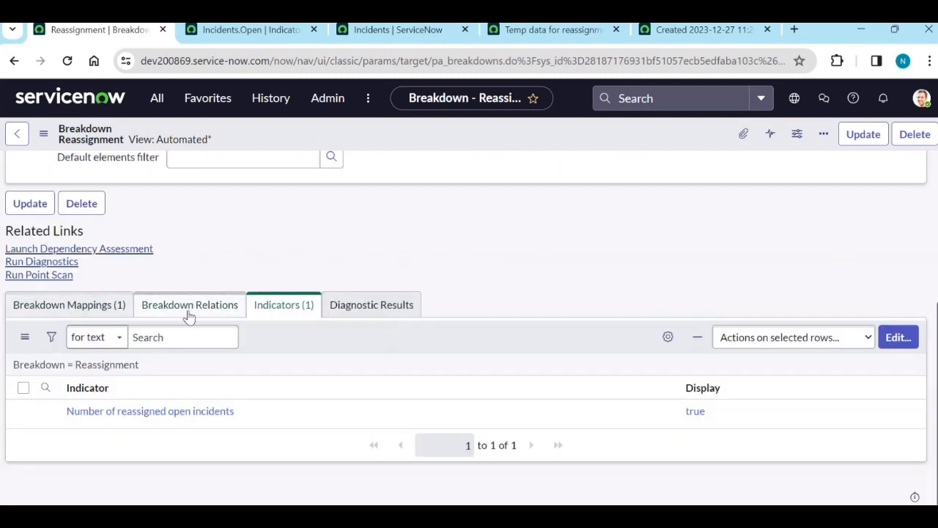
Execute the "Temp data for reassignmet" data collection job immediately, then check its job logs and indicators.
{"action": "left_click", "coordinate": [523, 30]}
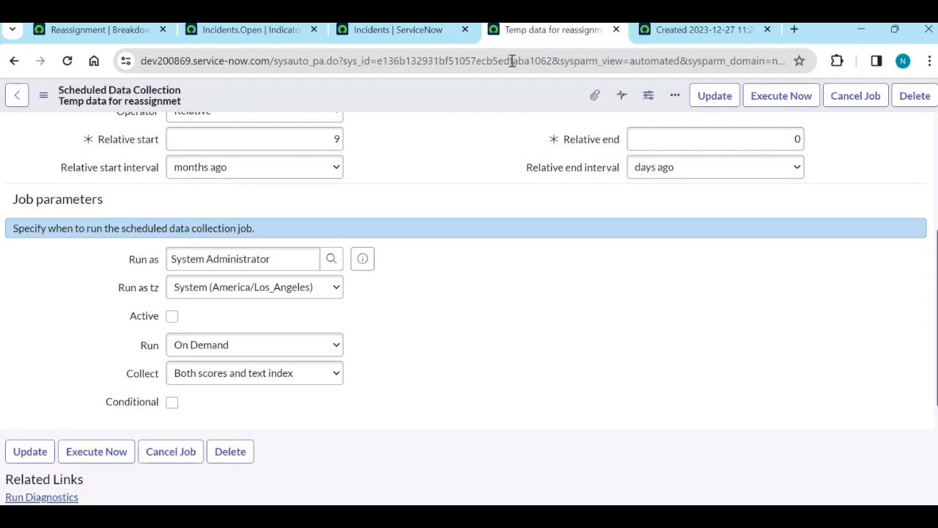
{"action": "left_click", "coordinate": [780, 96]}
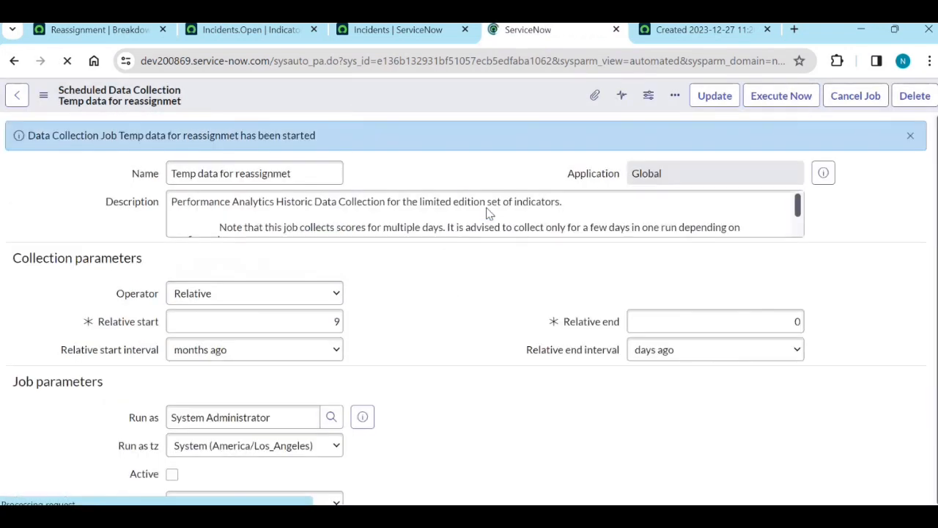
{"action": "scroll", "coordinate": [438, 325], "scroll_direction": "down", "scroll_amount": 10}
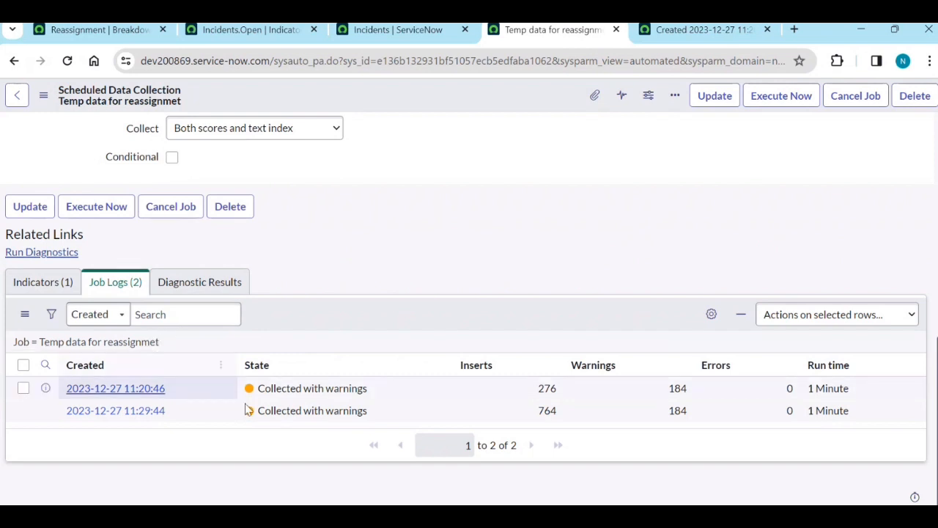
{"action": "left_click", "coordinate": [42, 290]}
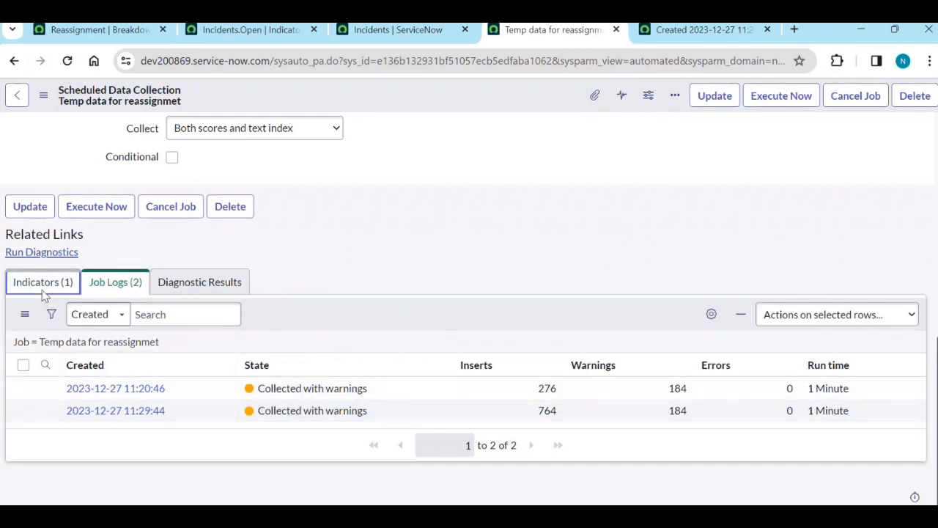
Review the incidents list, the Incidents.Open indicator source conditions, and the Reassignment breakdown's indicator, mapping and source settings.
{"action": "left_click", "coordinate": [396, 32]}
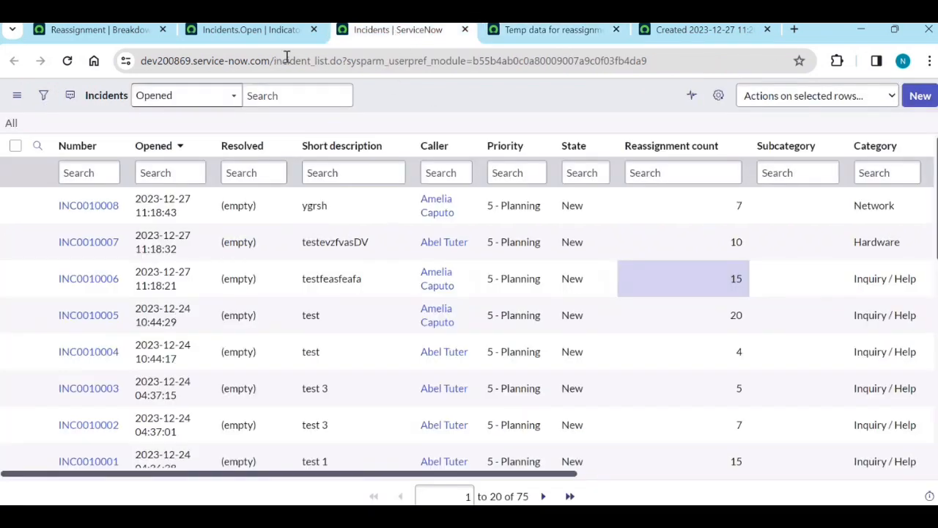
{"action": "left_click", "coordinate": [265, 32]}
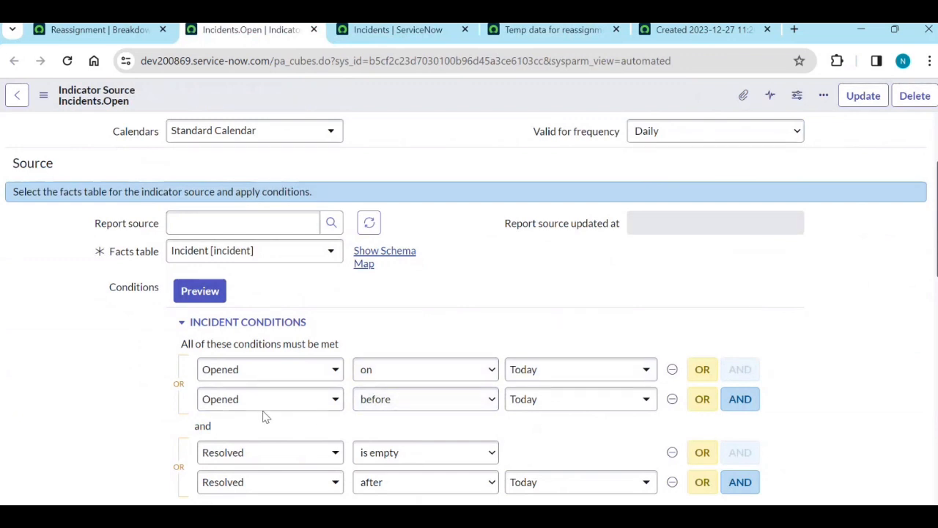
{"action": "scroll", "coordinate": [51, 308], "scroll_direction": "up", "scroll_amount": 2}
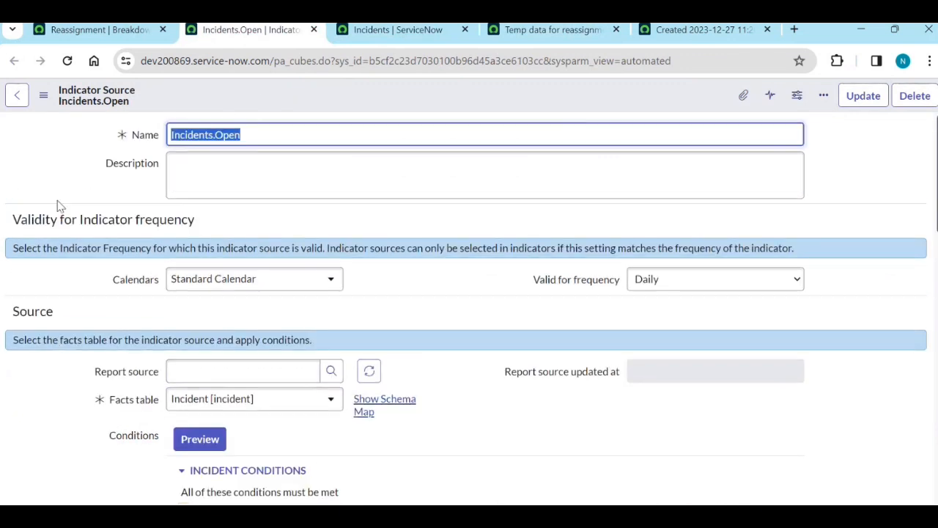
{"action": "left_click", "coordinate": [62, 30]}
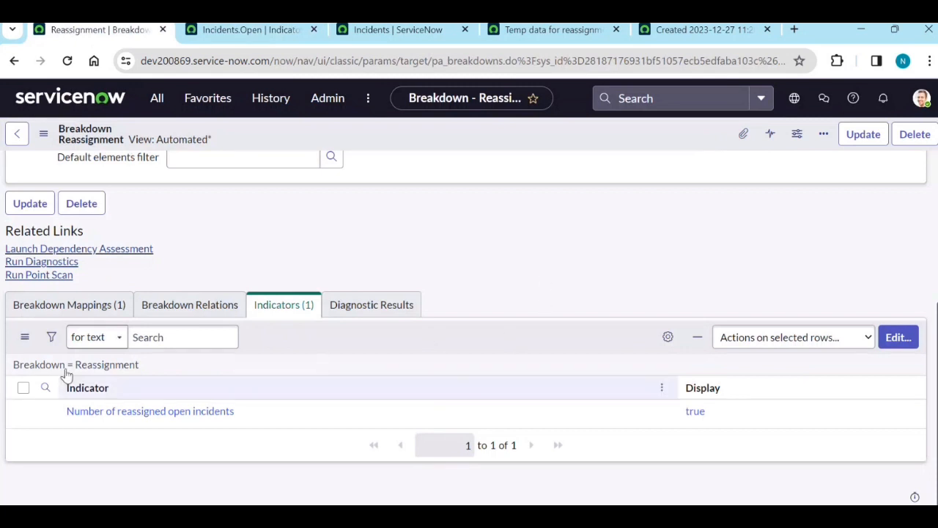
{"action": "left_click", "coordinate": [68, 305]}
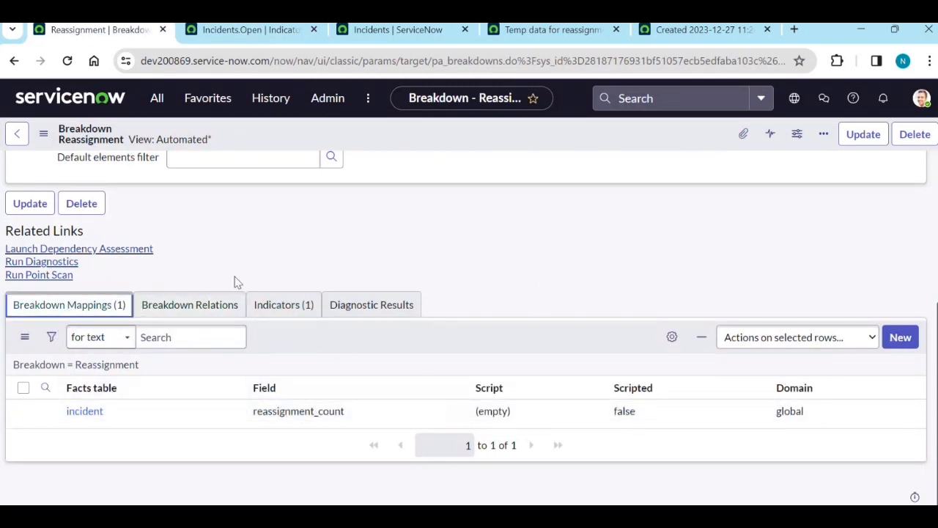
{"action": "scroll", "coordinate": [184, 199], "scroll_direction": "up", "scroll_amount": 3}
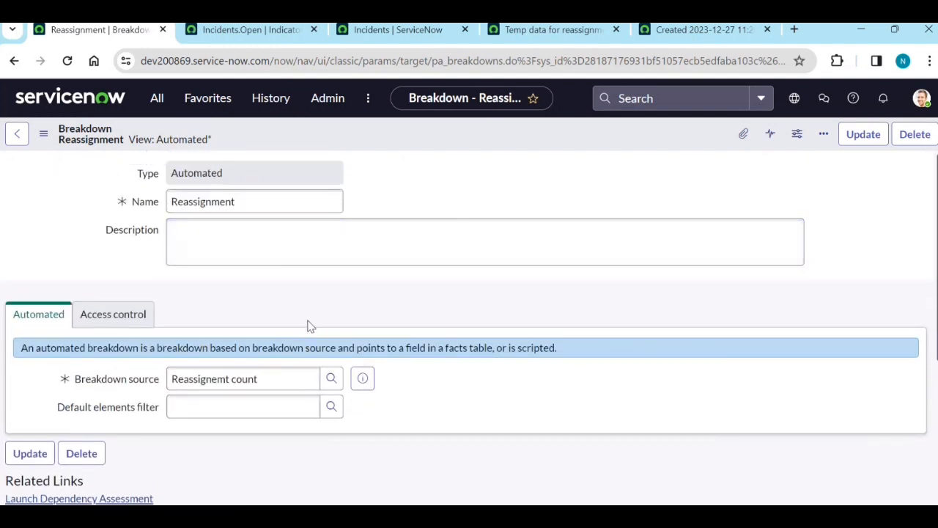
{"action": "left_click", "coordinate": [241, 31]}
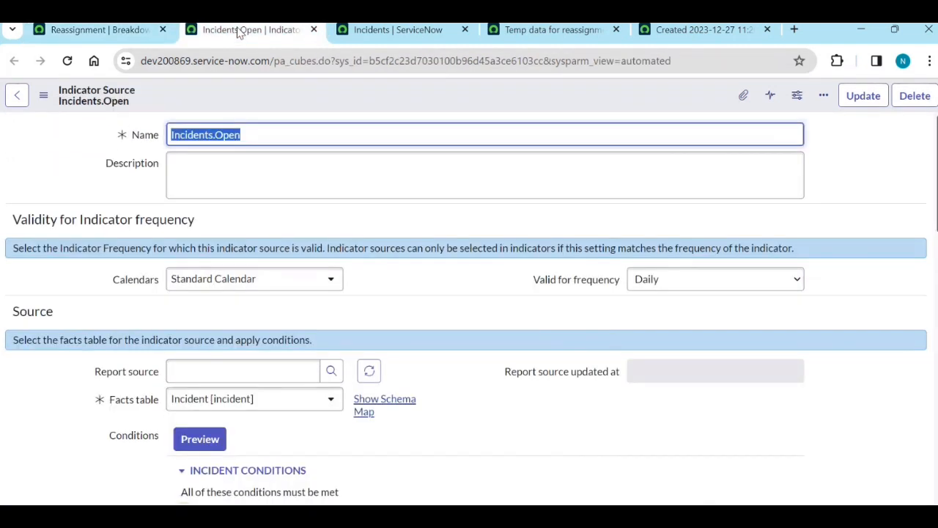
{"action": "scroll", "coordinate": [77, 206], "scroll_direction": "down", "scroll_amount": 6}
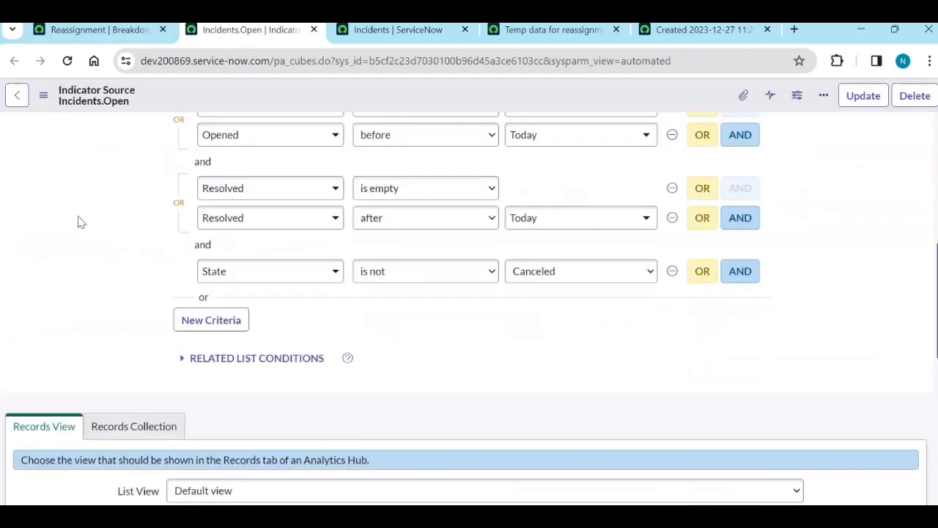
Close the browser tabs holding the Incidents.Open indicator source and the data collection job log.
{"action": "middle_click", "coordinate": [233, 29]}
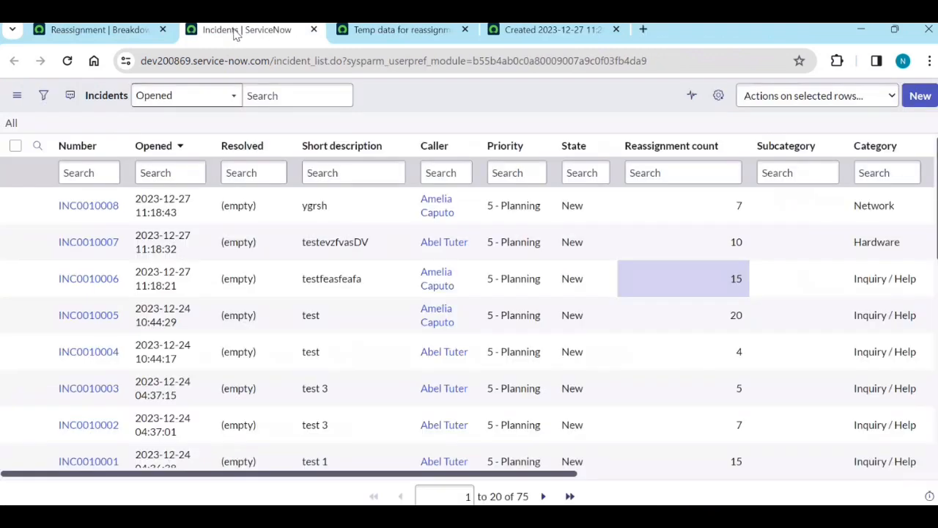
{"action": "left_click", "coordinate": [540, 30]}
{"action": "middle_click", "coordinate": [539, 32]}
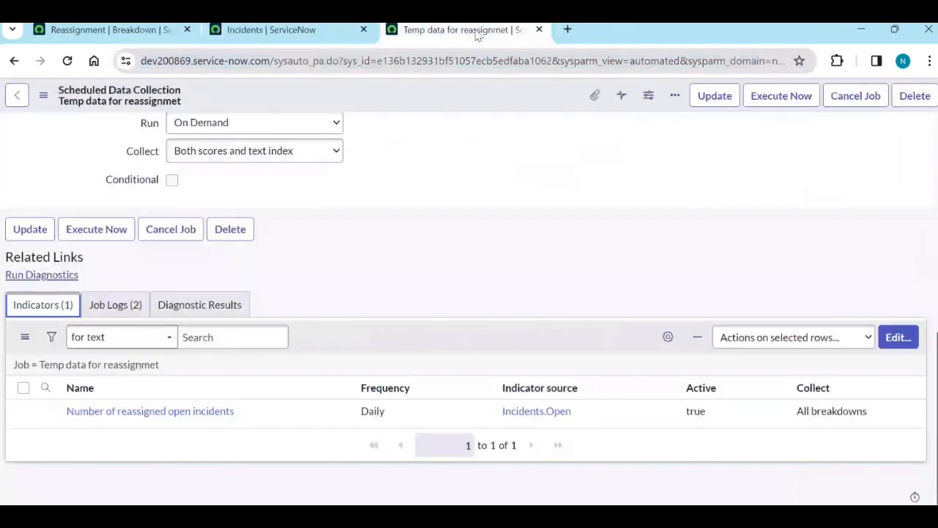
Open "Number of reassigned open incidents" from the data collection job's indicators in a new browser tab.
{"action": "scroll", "coordinate": [364, 266], "scroll_direction": "up", "scroll_amount": 5}
{"action": "scroll", "coordinate": [364, 273], "scroll_direction": "down", "scroll_amount": 3}
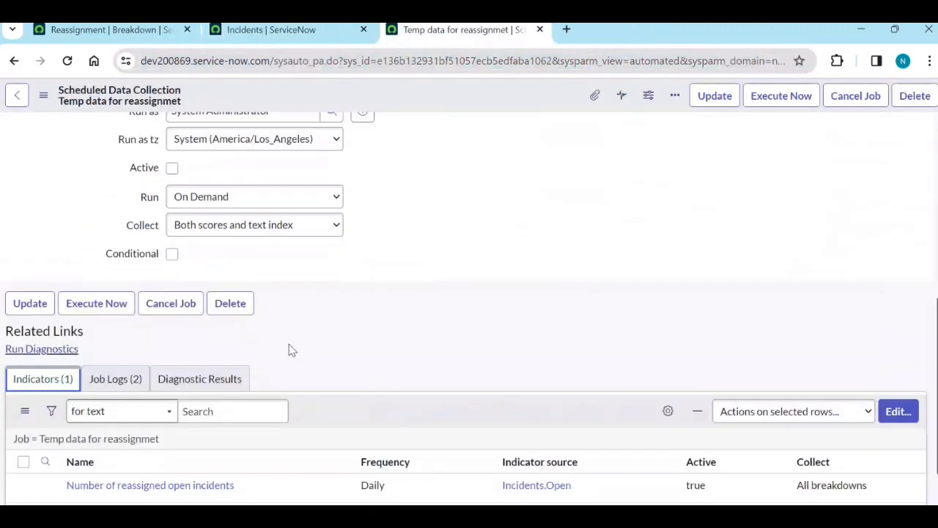
{"action": "middle_click", "coordinate": [134, 490]}
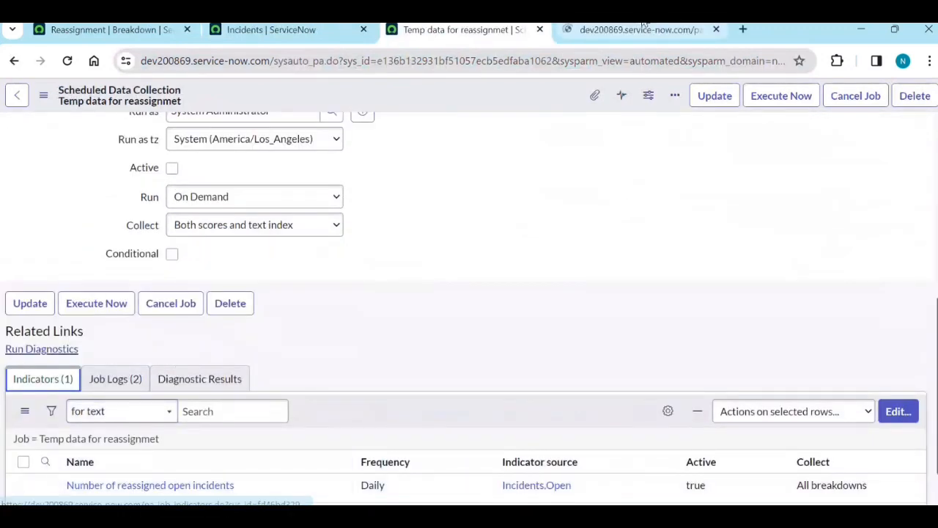
Open the "Number of reassigned open incidents" indicator record from the job indicator and show it in Analytics Hub.
{"action": "left_click", "coordinate": [645, 29]}
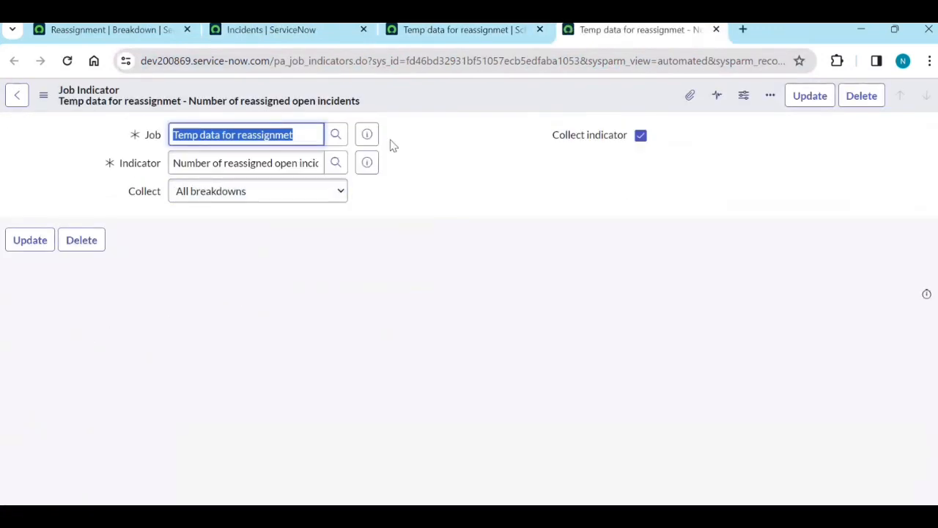
{"action": "left_click", "coordinate": [366, 162]}
{"action": "left_click", "coordinate": [546, 201]}
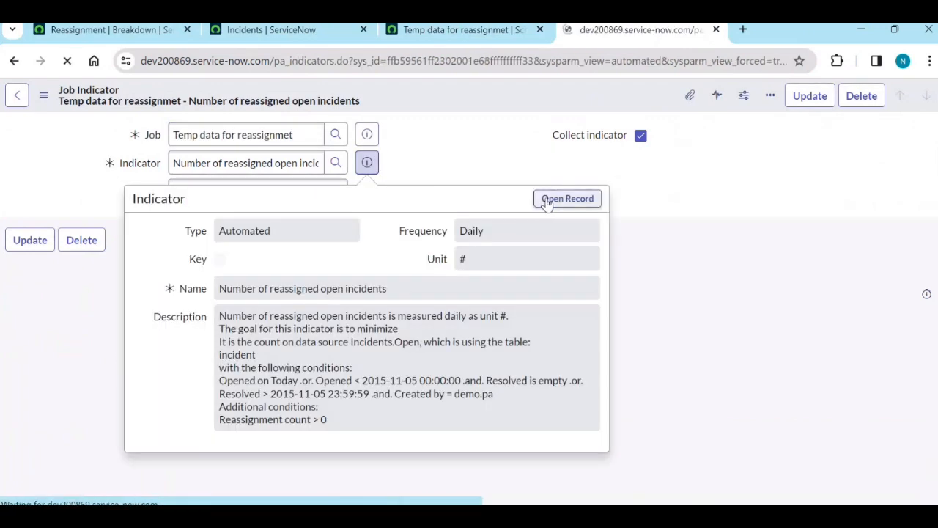
{"action": "scroll", "coordinate": [299, 377], "scroll_direction": "down", "scroll_amount": 5}
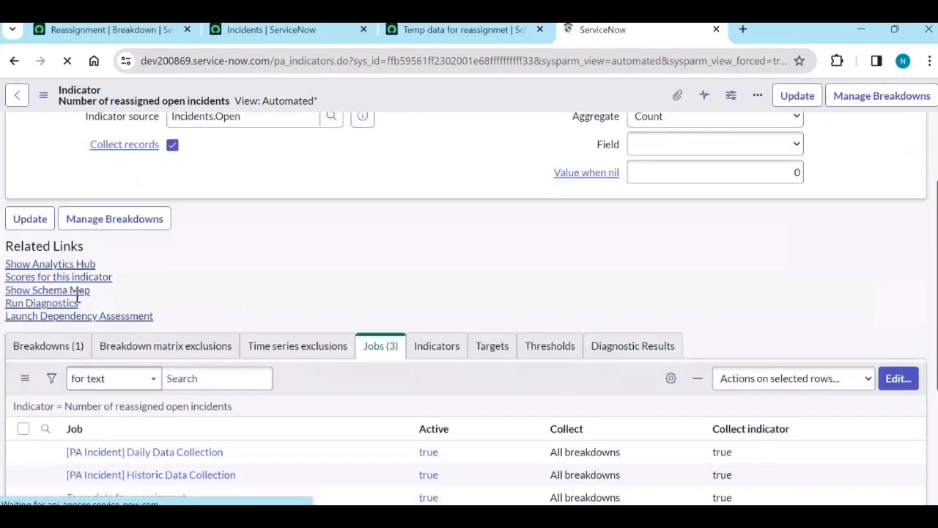
{"action": "scroll", "coordinate": [50, 306], "scroll_direction": "up", "scroll_amount": 3}
{"action": "left_click", "coordinate": [49, 439]}
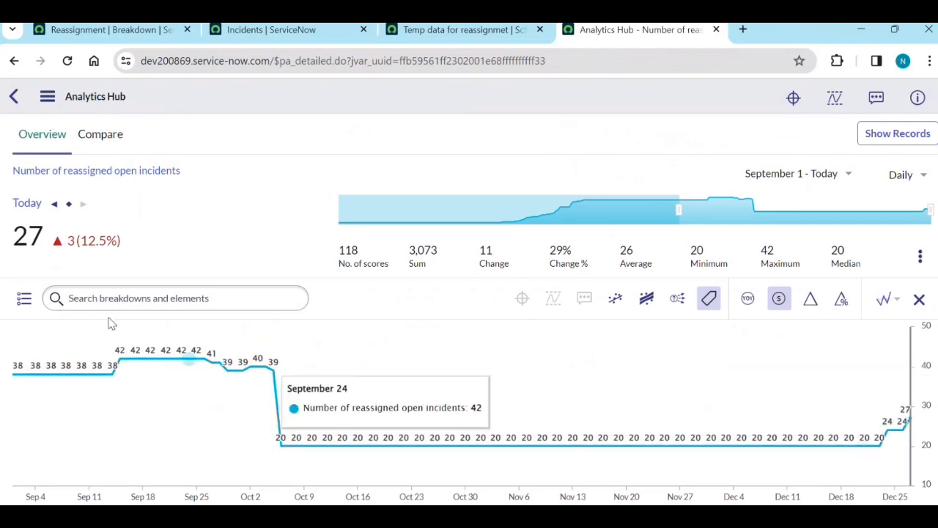
Break the reassigned open incidents score down by Reassignment and drill into the 21+ element.
{"action": "left_click", "coordinate": [22, 303]}
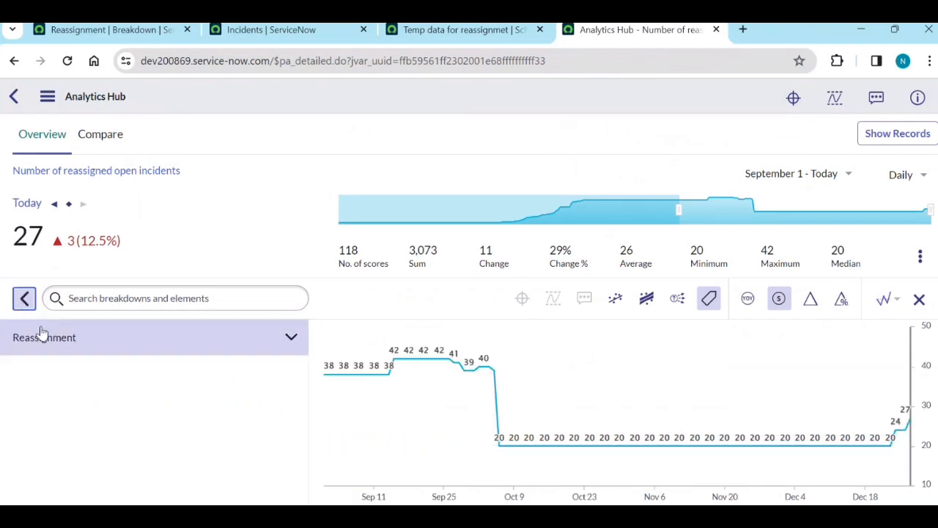
{"action": "left_click", "coordinate": [51, 346]}
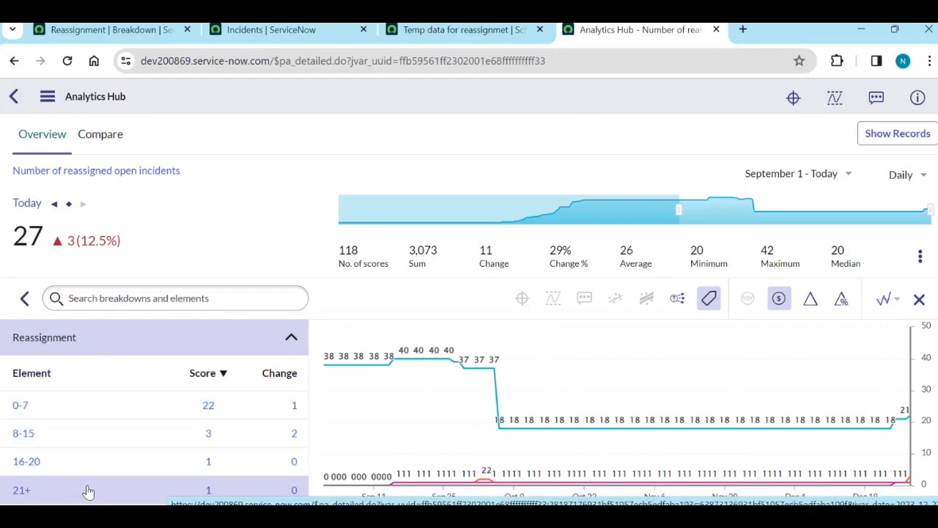
{"action": "left_click", "coordinate": [51, 500]}
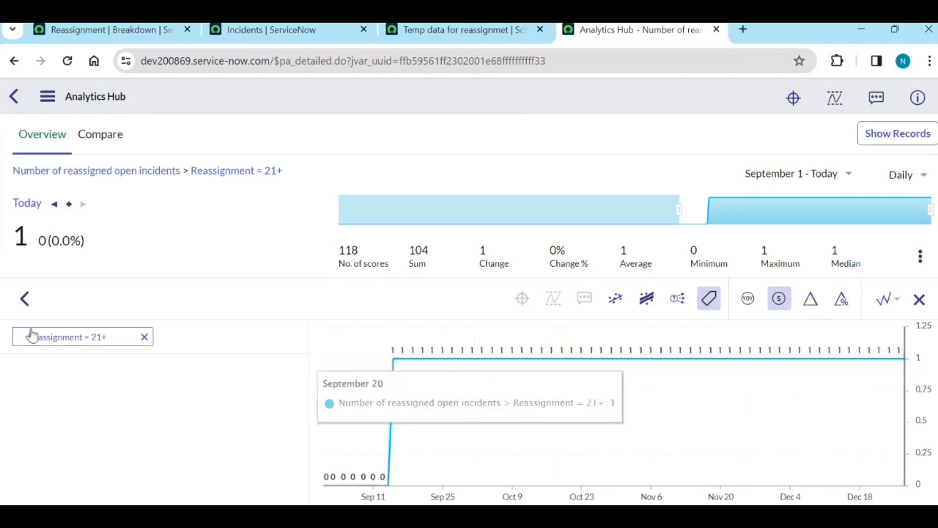
Remove the Reassignment = 21+ filter and view the Reassignment element scores for December 20 and September 26.
{"action": "left_click", "coordinate": [26, 299]}
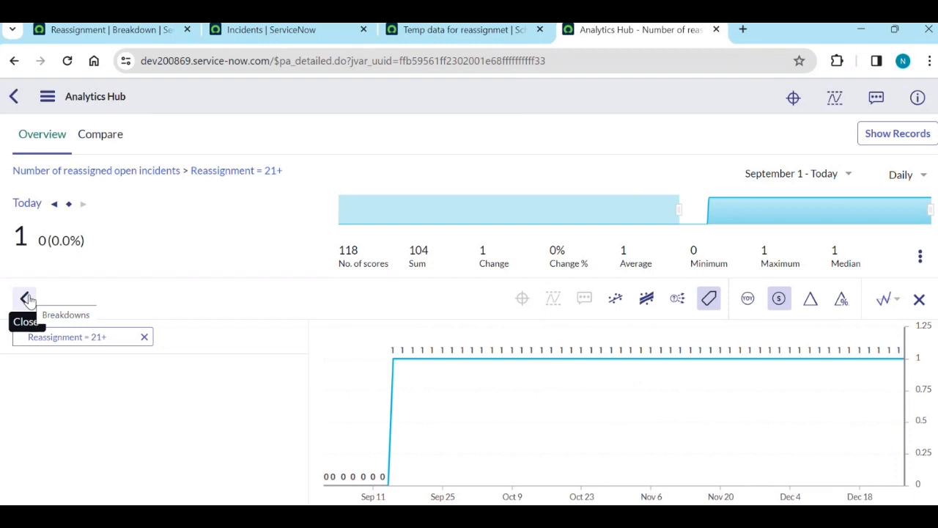
{"action": "left_click", "coordinate": [145, 338]}
{"action": "left_click", "coordinate": [218, 354]}
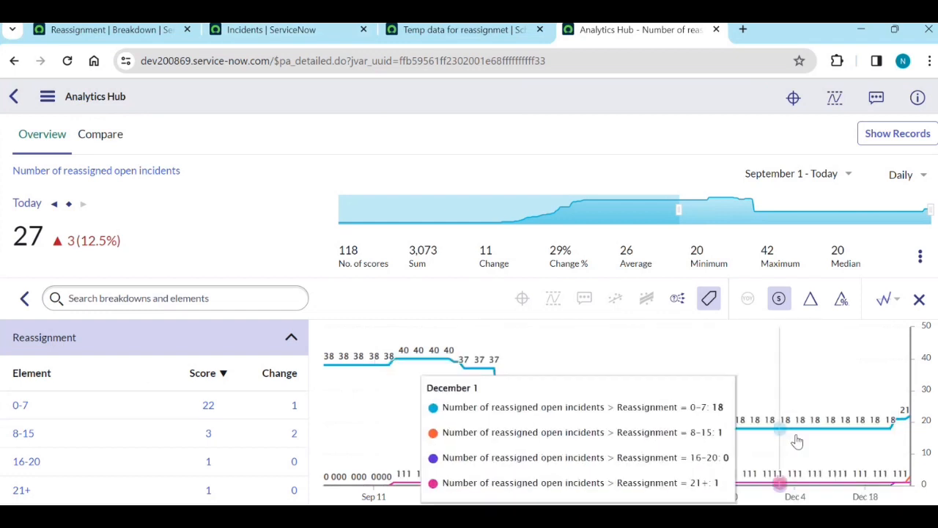
{"action": "left_click", "coordinate": [878, 433]}
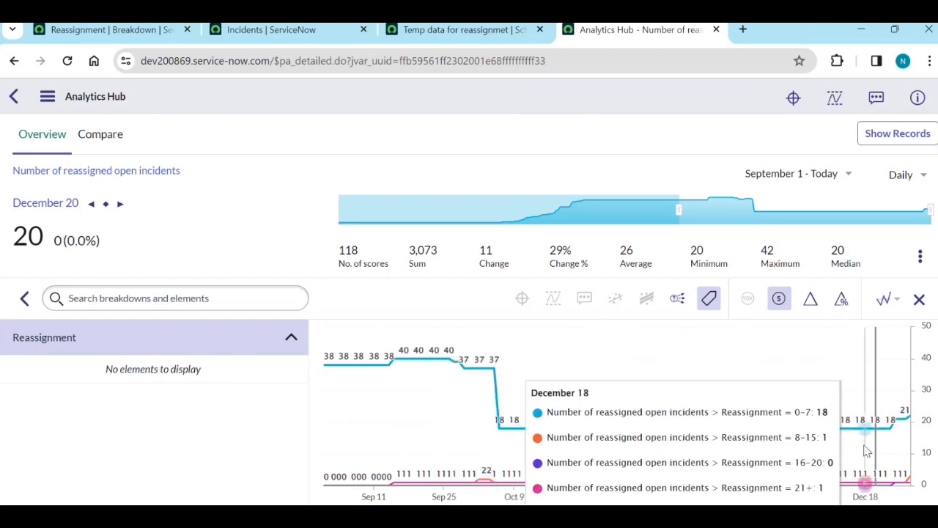
{"action": "left_click", "coordinate": [450, 363]}
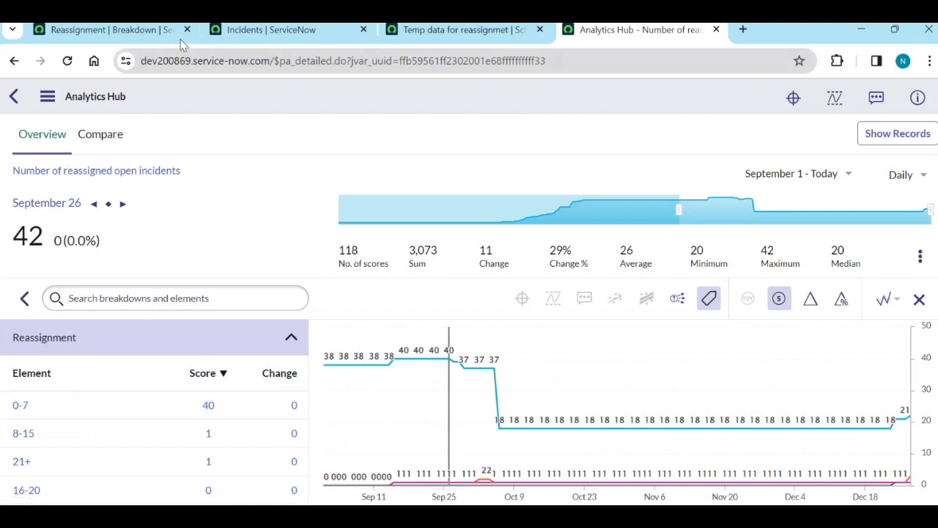
Return to the Reassignment breakdown record and review its breakdown source and incident field mapping.
{"action": "left_click", "coordinate": [117, 29]}
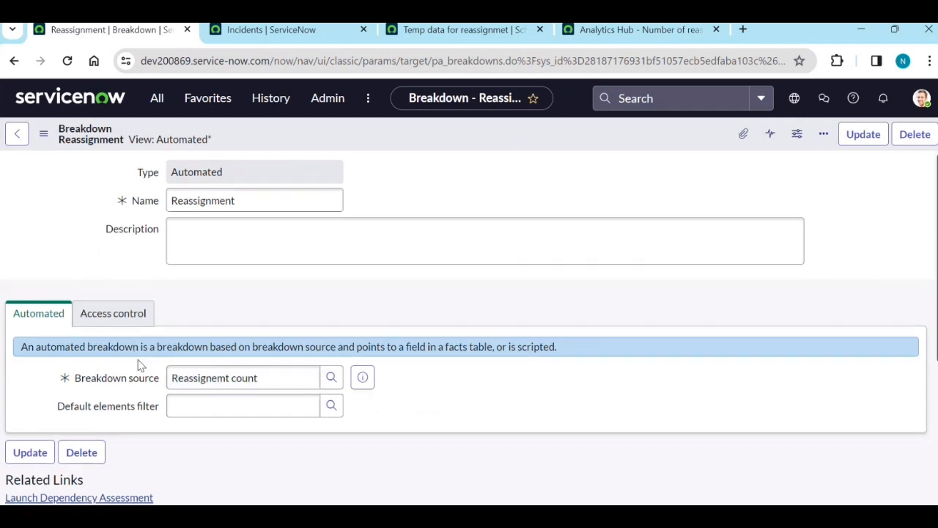
{"action": "scroll", "coordinate": [139, 355], "scroll_direction": "down", "scroll_amount": 2}
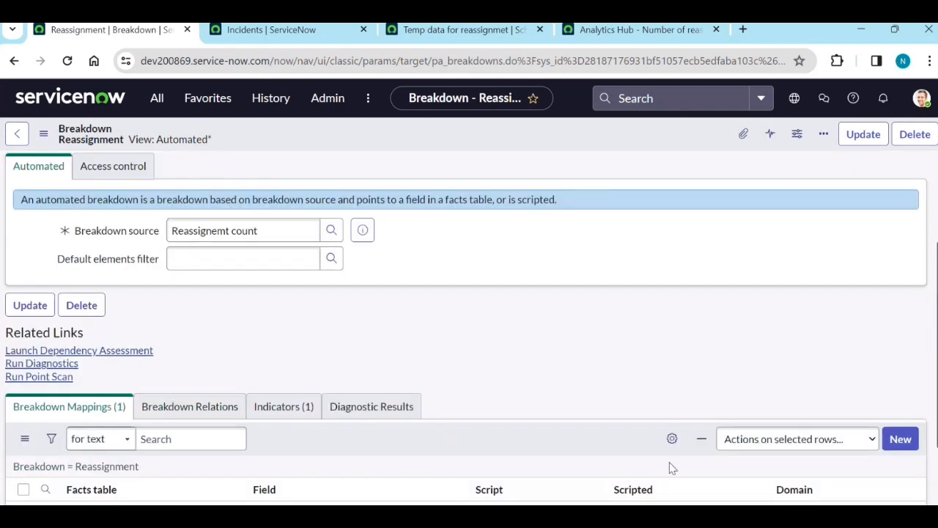
{"action": "scroll", "coordinate": [663, 473], "scroll_direction": "down", "scroll_amount": 2}
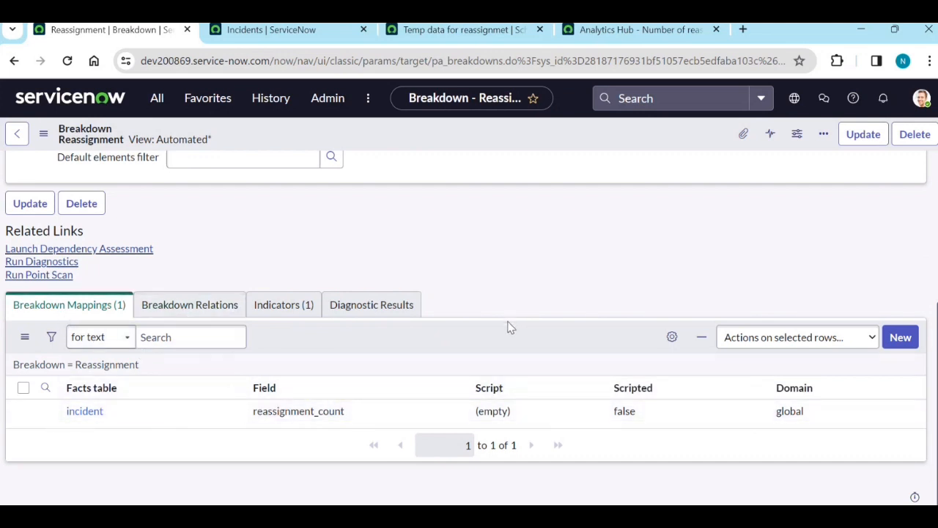
{"action": "scroll", "coordinate": [509, 324], "scroll_direction": "up", "scroll_amount": 3}
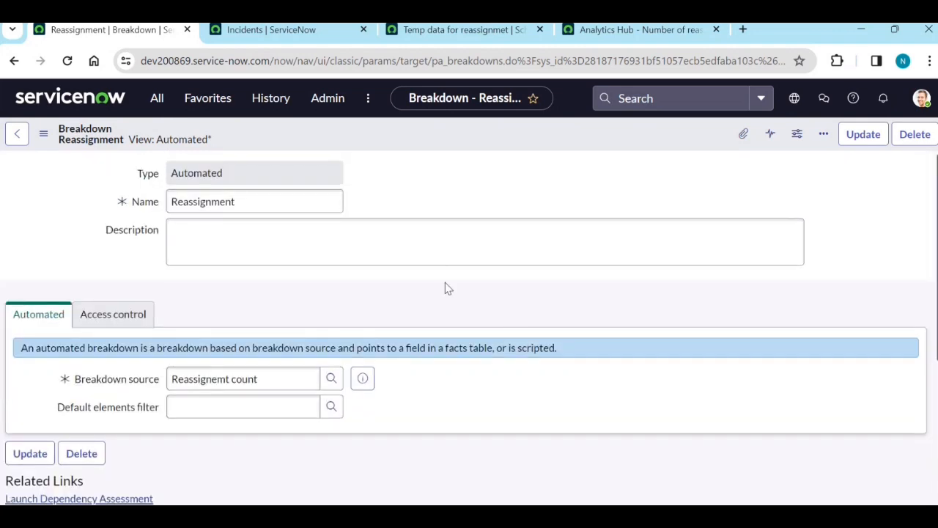